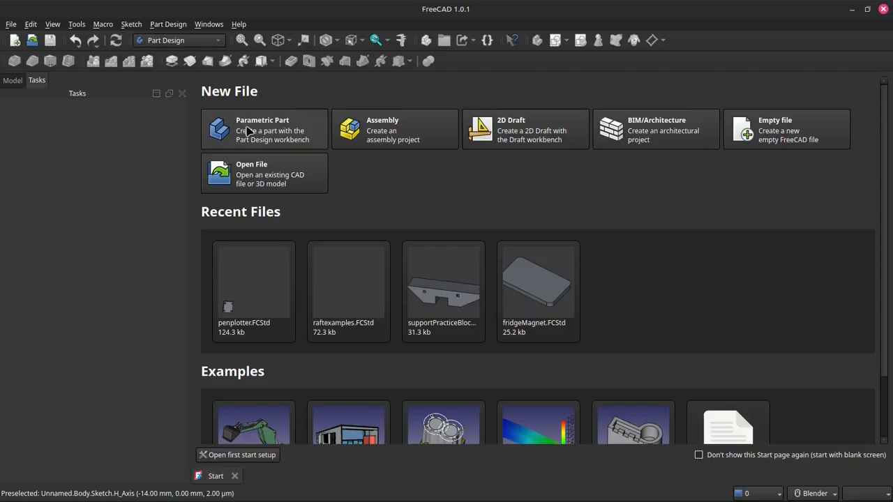
Step: Create a new parametric part and start a sketch on the XY-plane
left_click(248, 132)
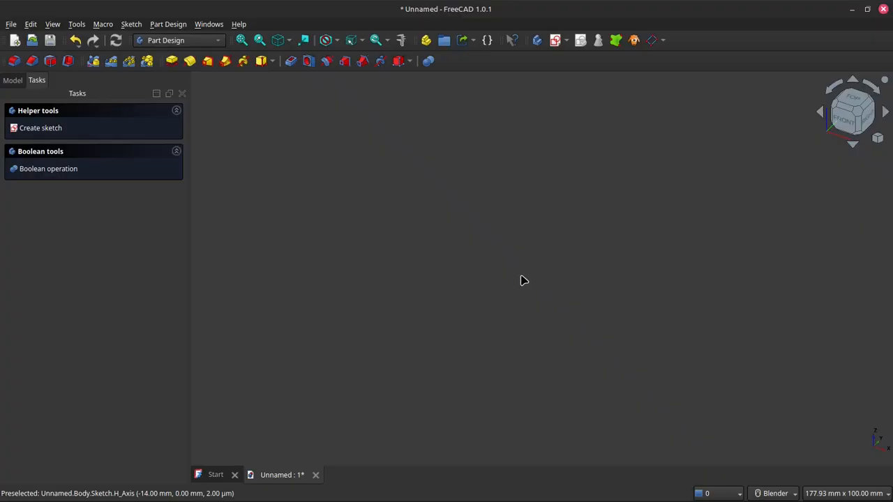
left_click(556, 41)
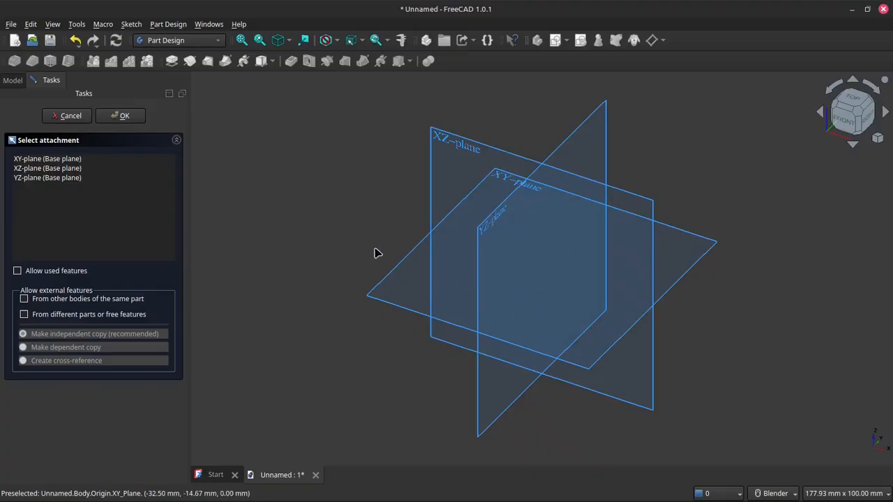
left_click(90, 179)
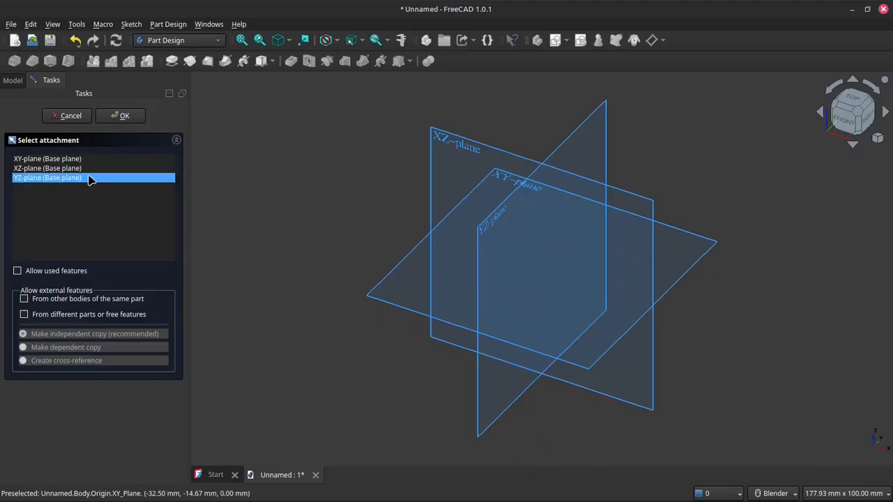
left_click(75, 159)
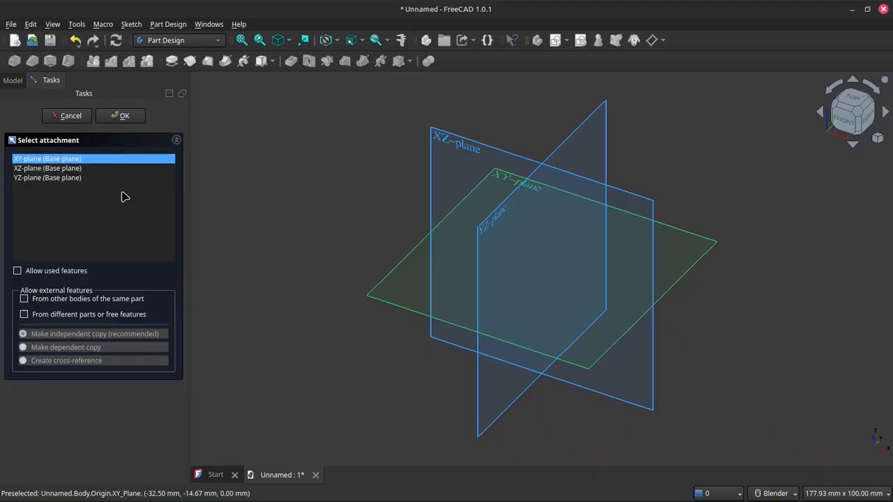
left_click(125, 117)
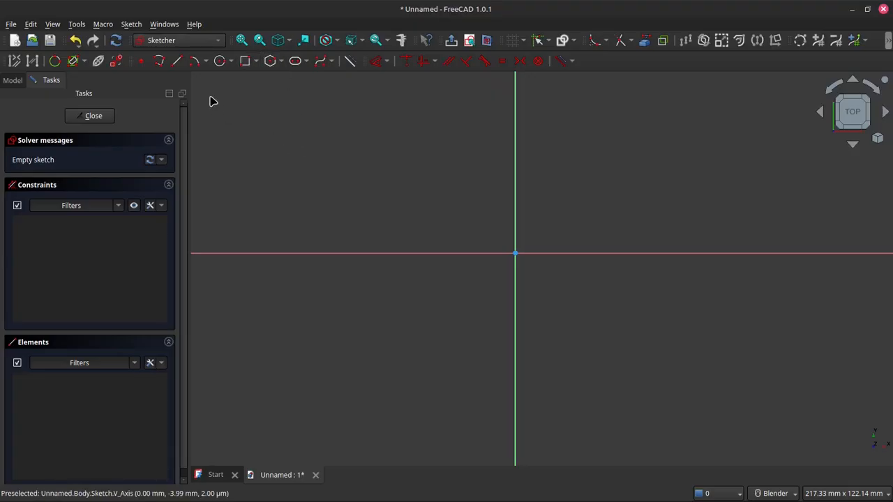
Step: Draw two separate slightly sloping lines above the horizontal axis, the upper one about 91 mm long and crossing the vertical axis
left_click(180, 64)
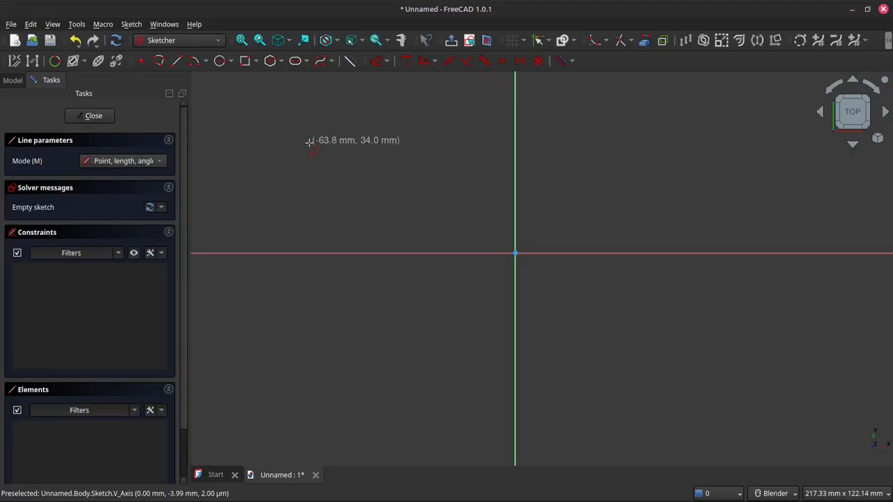
left_click(260, 193)
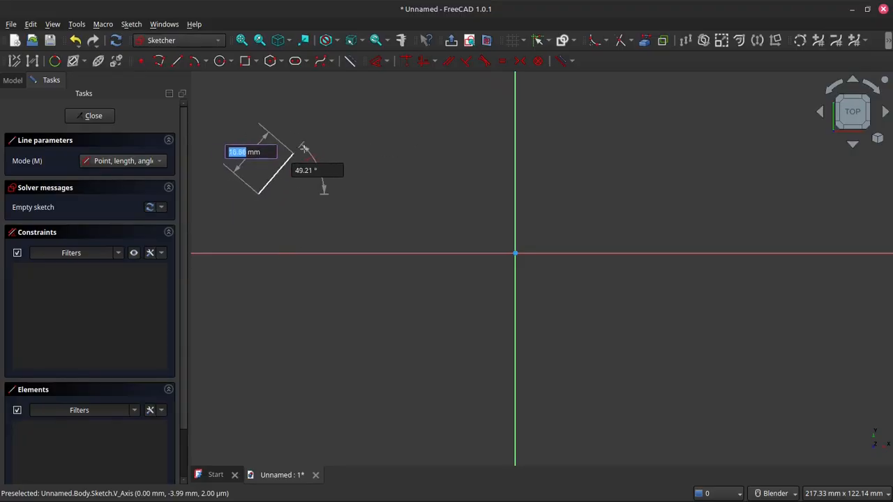
left_click(399, 213)
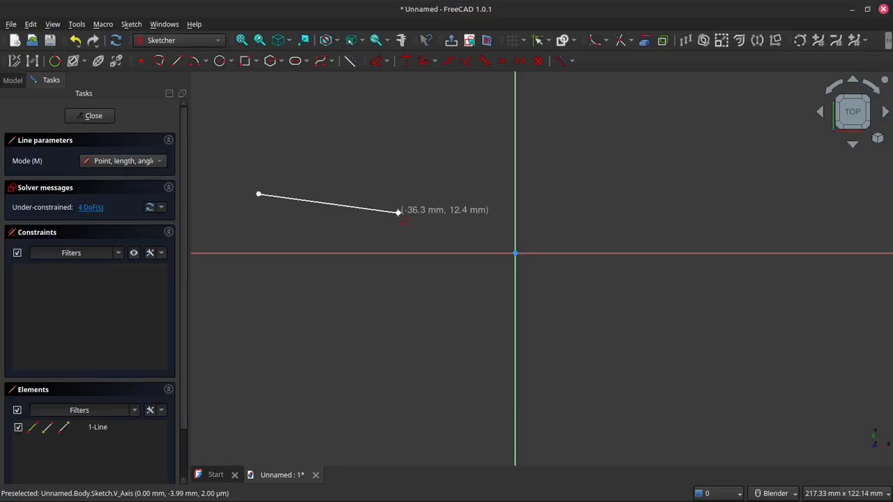
left_click(324, 142)
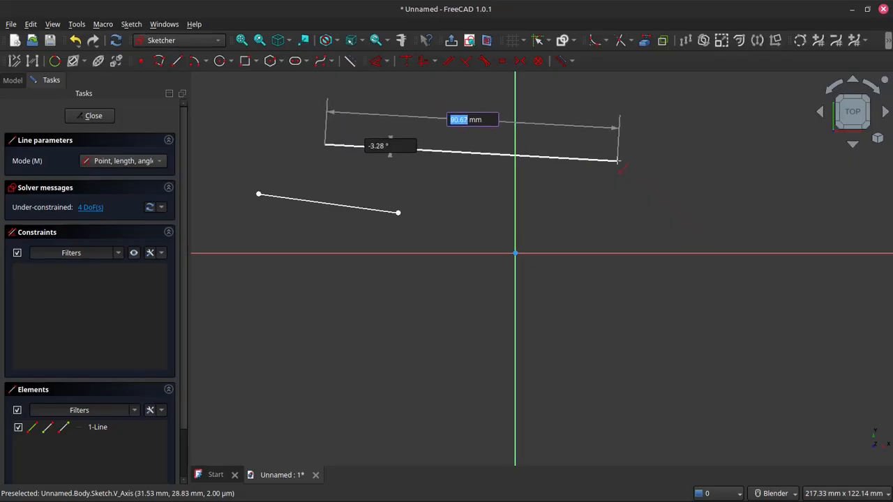
left_click(618, 161)
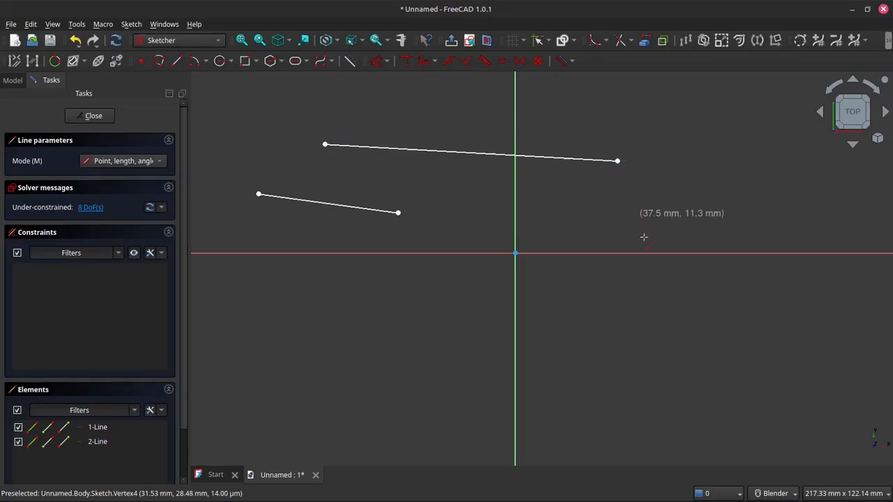
Step: Draw a third, sloping line below the horizontal axis with its length fixed at 40 mm and its angle left free
left_click(338, 353)
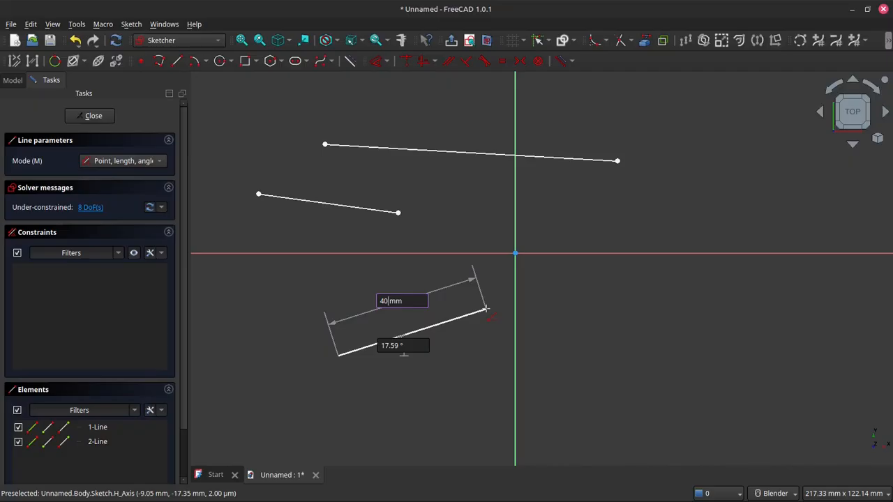
key("Tab")
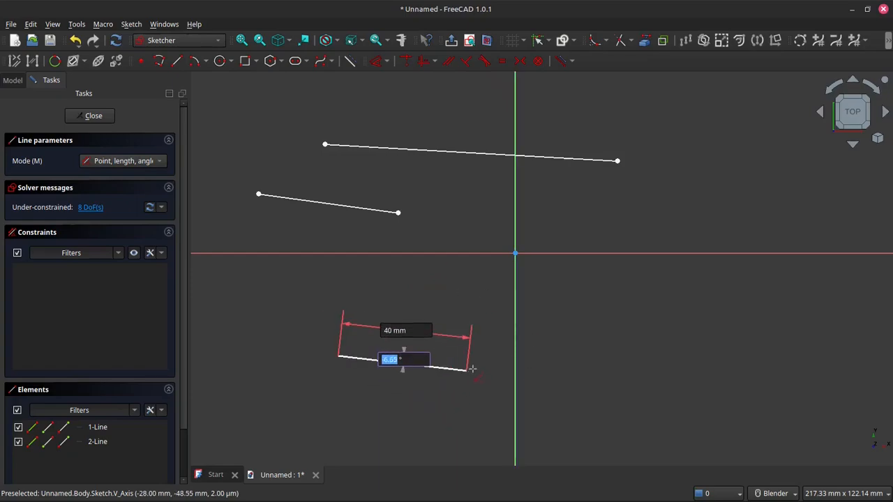
left_click(450, 273)
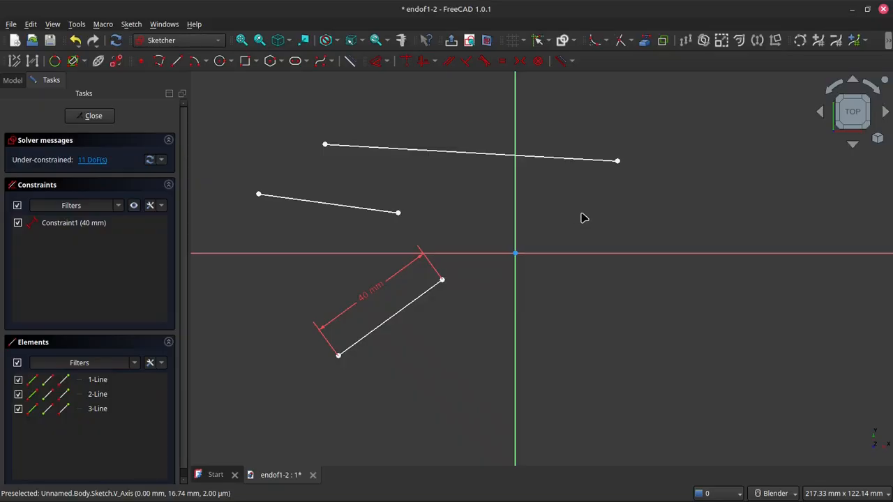
Step: Reposition the three lines and their endpoints freehand, placing the 40 mm line across the vertical axis below the origin
left_click_drag(584, 161, 617, 172)
left_click_drag(348, 208, 339, 209)
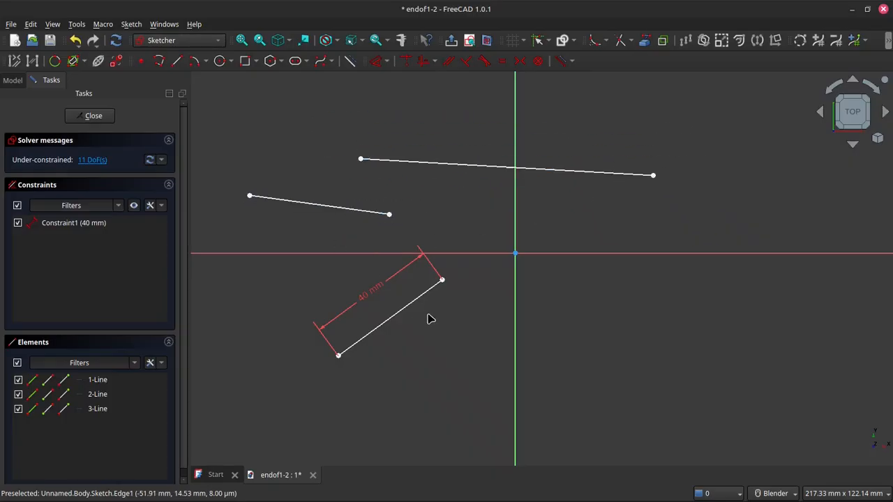
left_click_drag(429, 319, 621, 339)
left_click_drag(654, 176, 605, 188)
left_click_drag(388, 215, 363, 284)
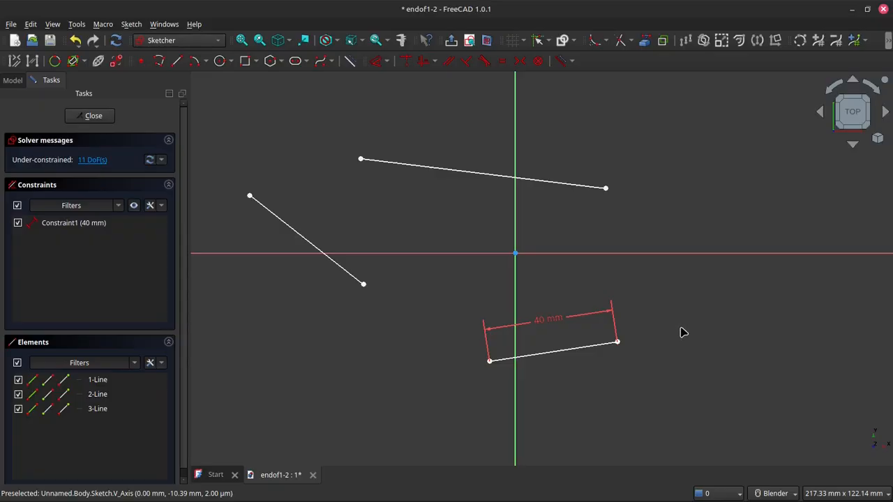
Step: Make one endpoint of the 40 mm line coincident with the origin and swing its free end around that point
left_click(619, 345)
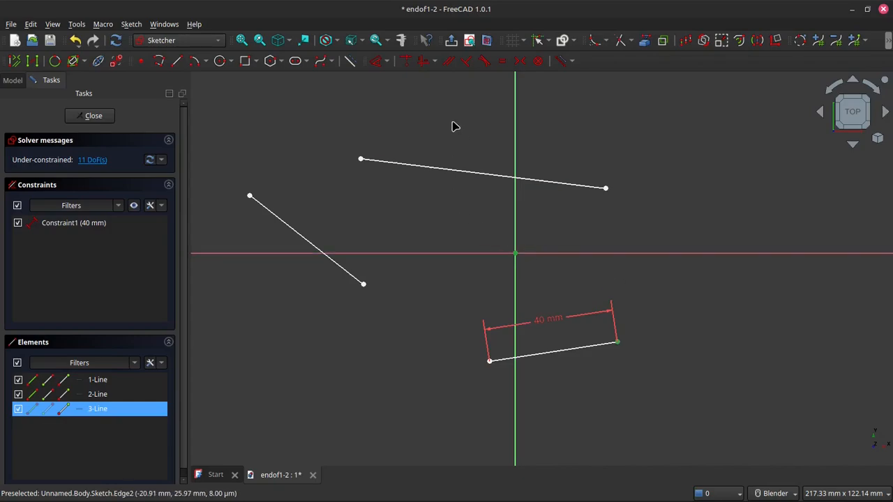
left_click(407, 63)
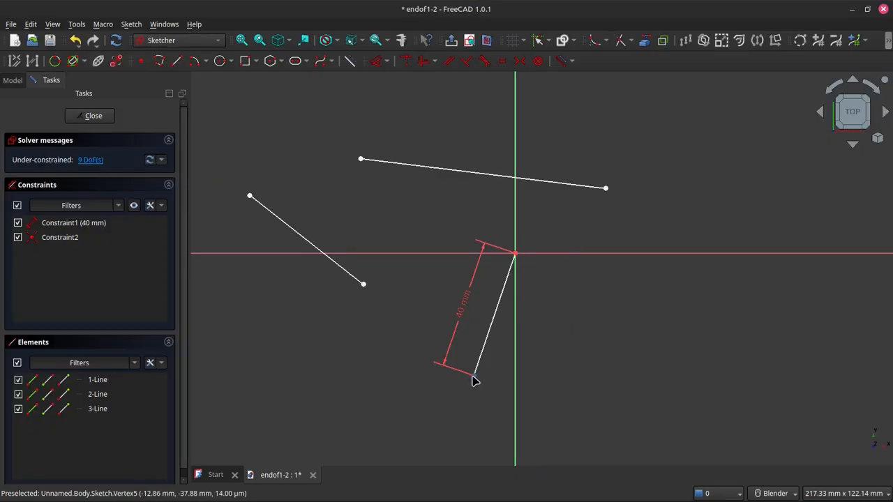
left_click_drag(473, 381, 455, 349)
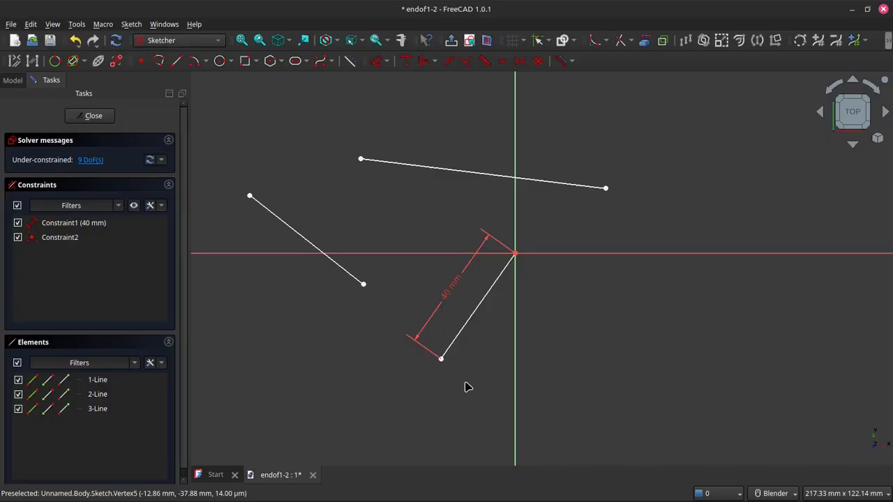
Step: Constrain the free endpoint of the 40 mm line onto the horizontal axis with a coincident constraint
left_click(442, 360)
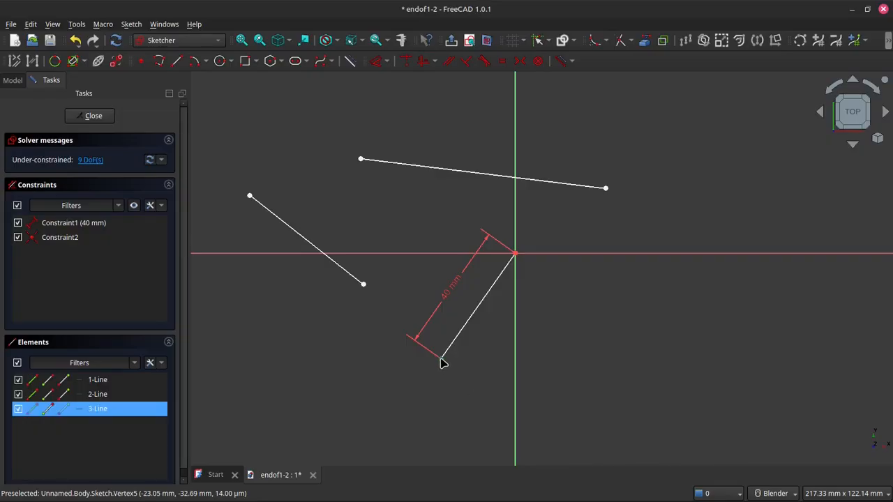
left_click(383, 255)
left_click(406, 63)
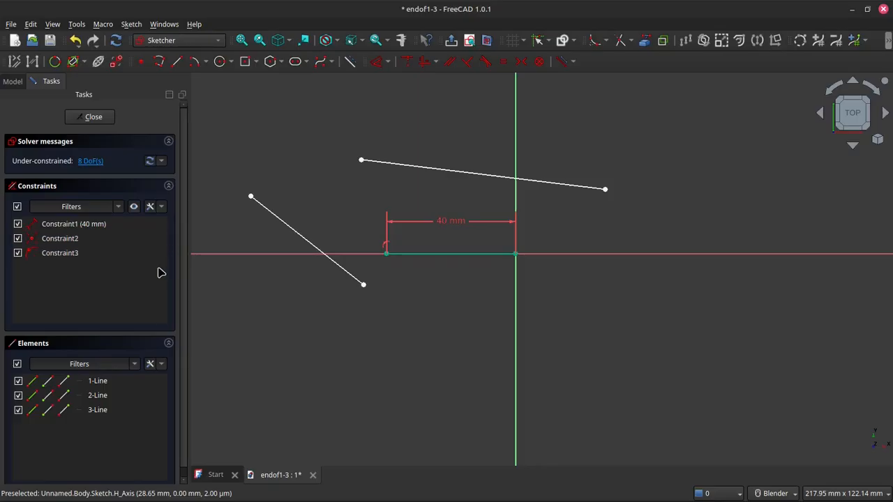
left_click(161, 207)
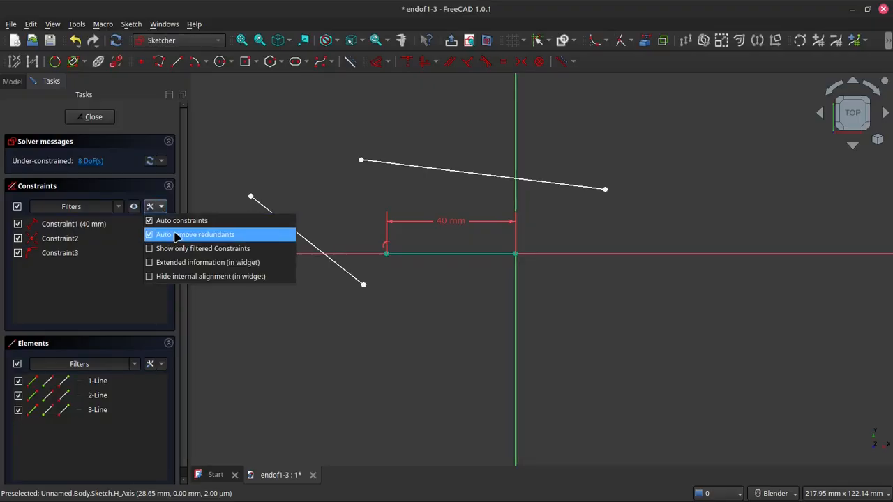
left_click(241, 310)
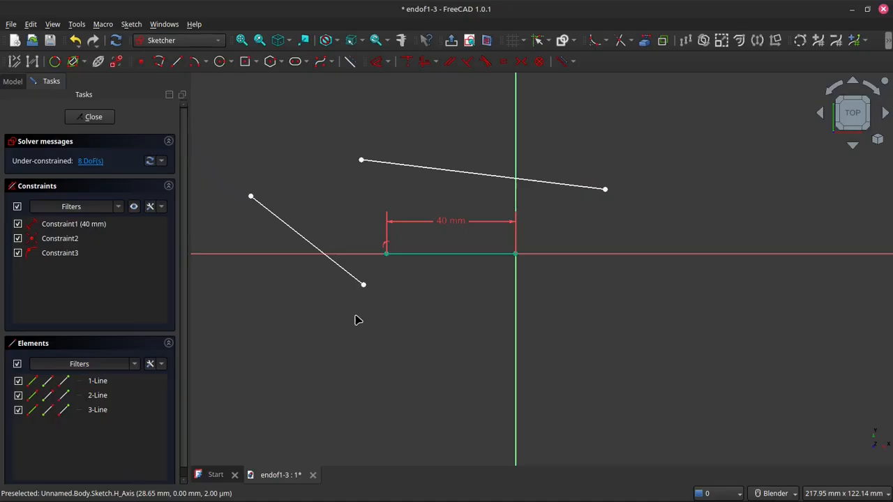
Step: Delete the length, coincident and point-on-object constraints, and remove all three lines from the sketch
left_click(449, 226)
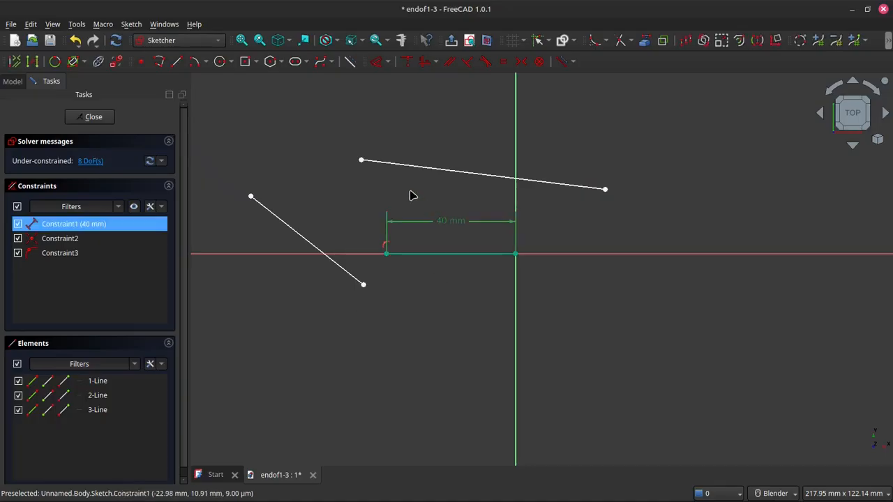
key("Delete")
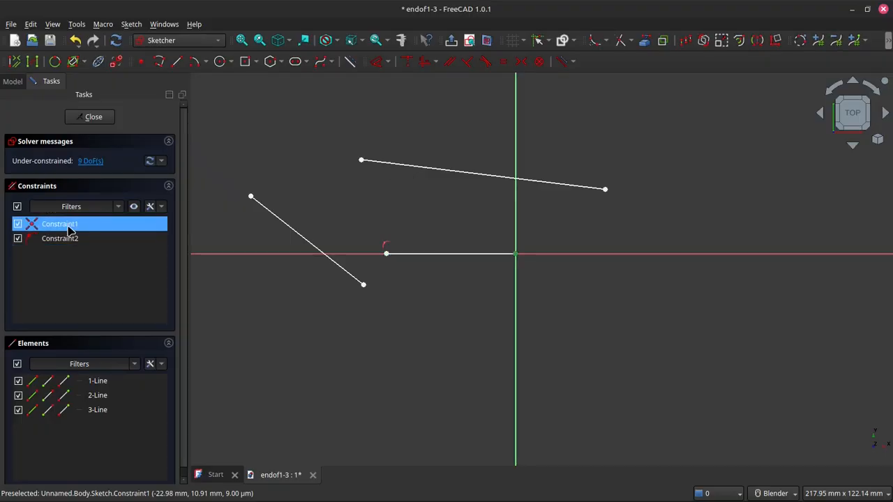
key("Delete")
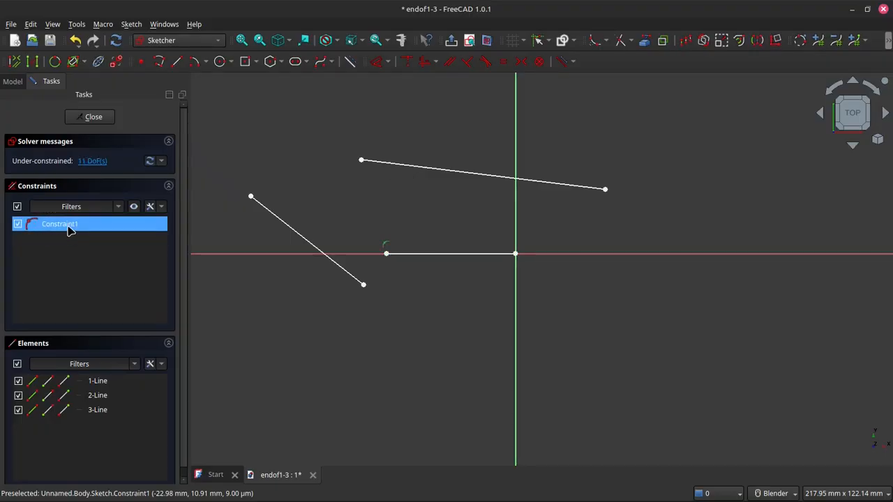
key("Delete")
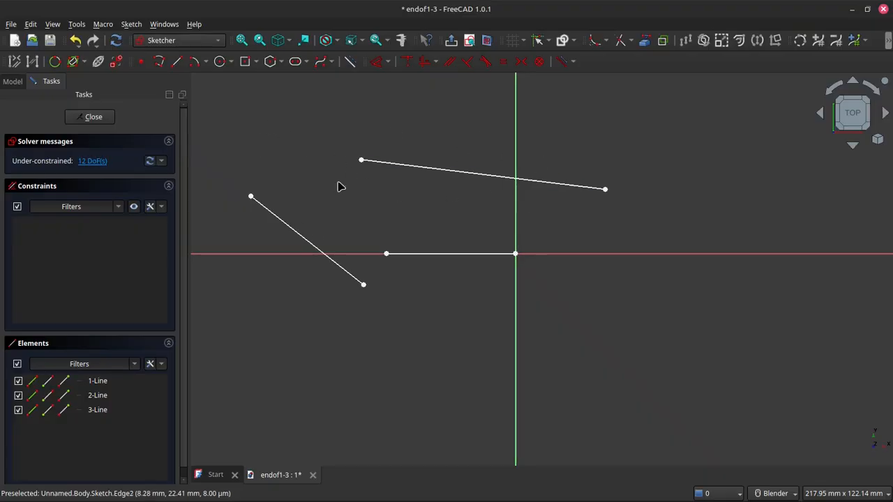
mouse_move(214, 100)
left_mouse_down()
mouse_move(238, 127)
mouse_move(683, 364)
left_mouse_up()
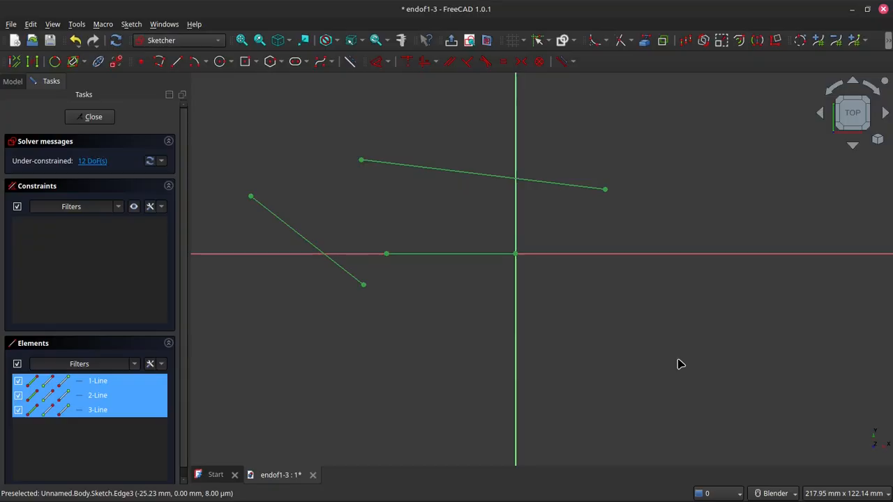
key("Delete")
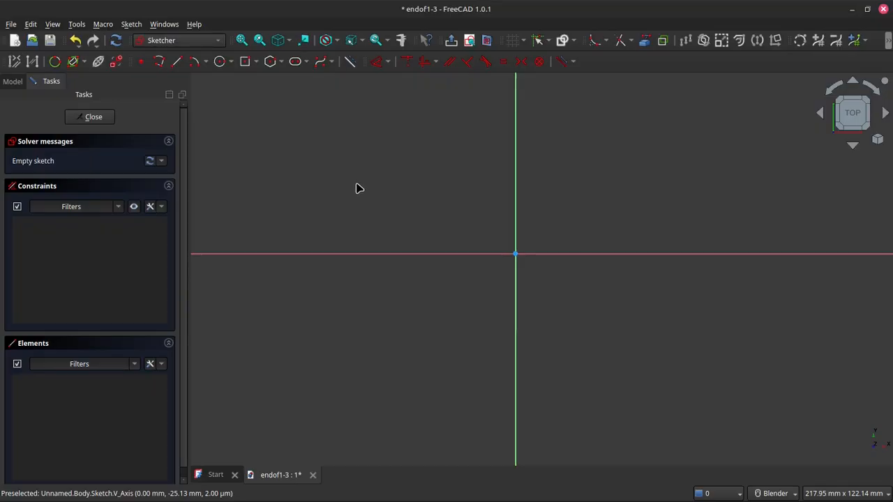
Step: Draw a centered rectangle on the sketch origin, roughly twice as wide as it is tall, and end the rectangle command
left_click(256, 62)
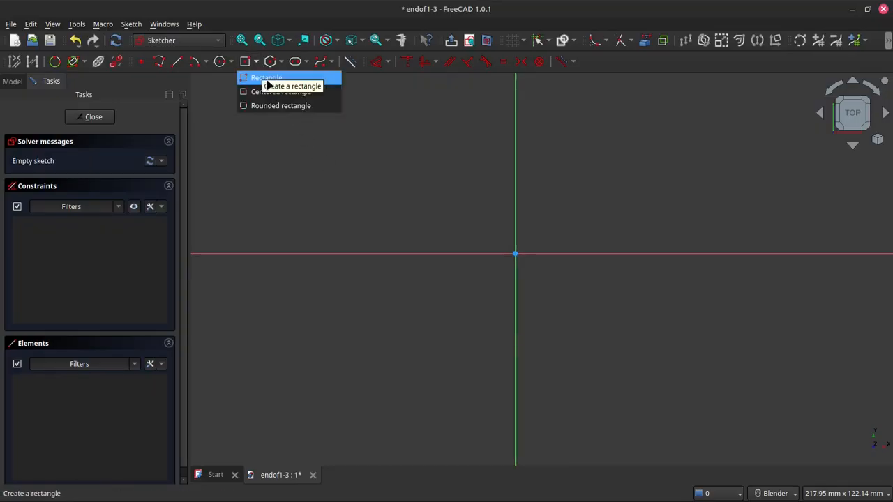
left_click(276, 92)
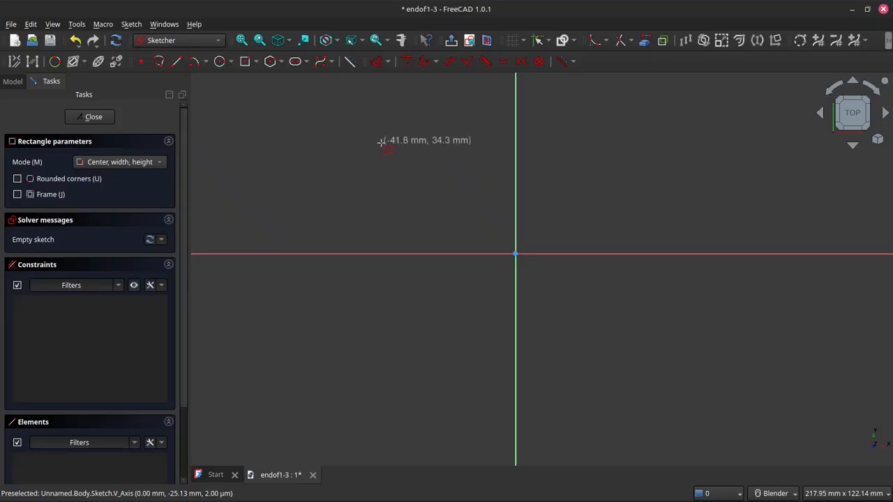
left_click(514, 253)
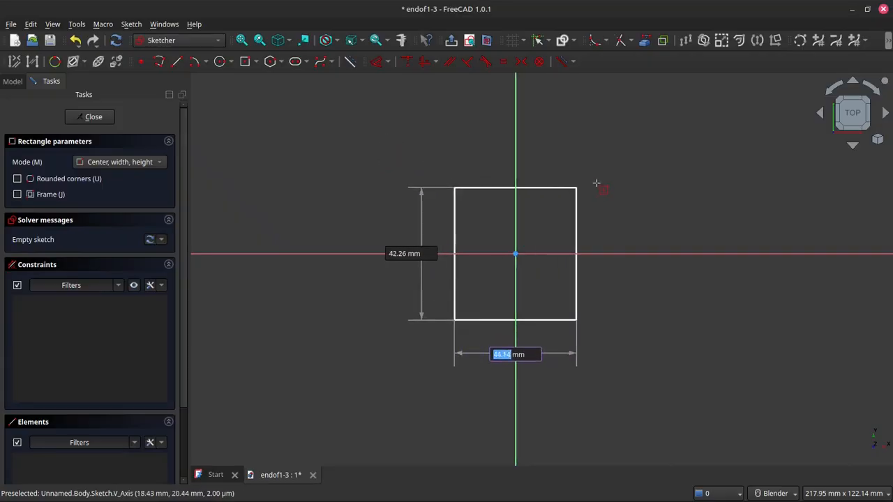
left_click(714, 155)
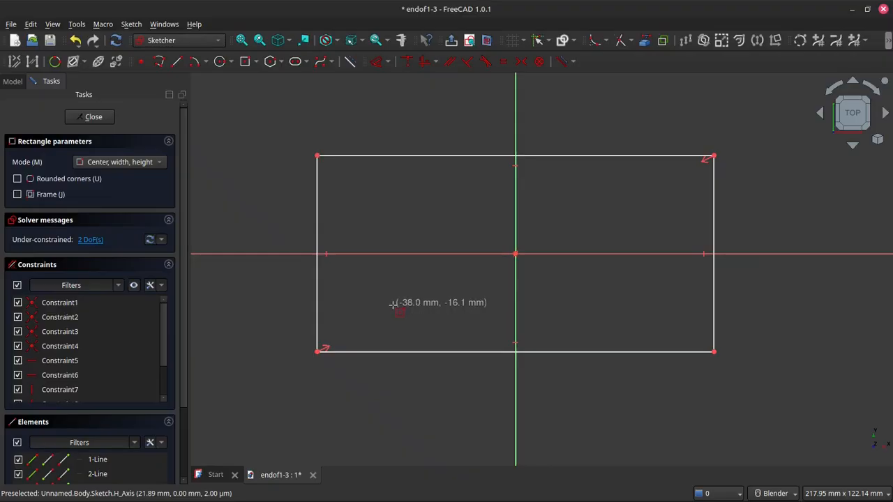
left_click(523, 64)
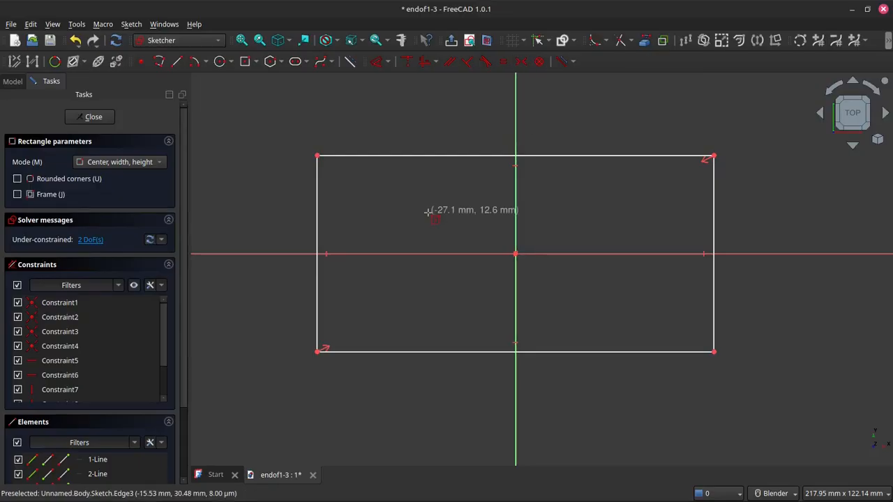
key("Escape")
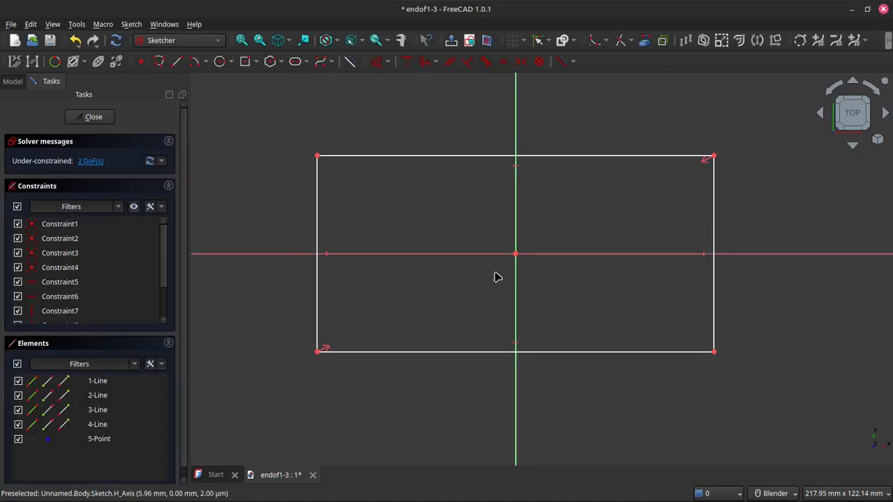
scroll(529, 267, "down", 1)
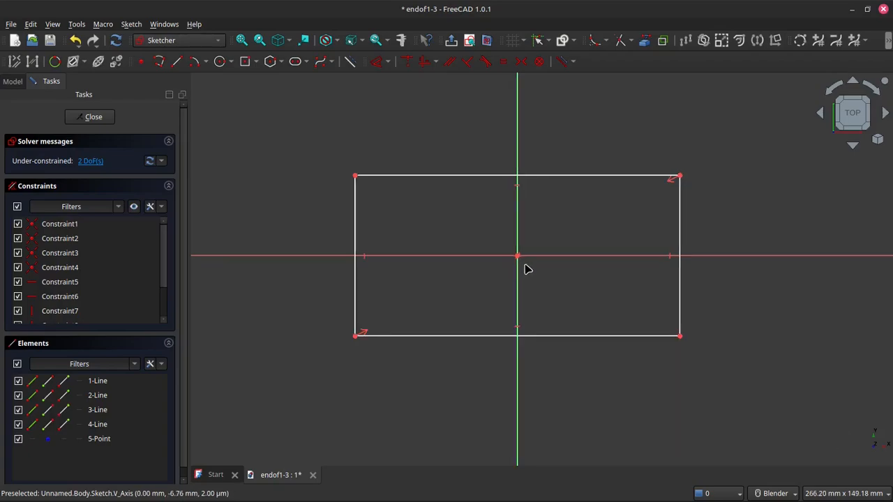
Step: Reshape the centered rectangle by moving its edges and corners to test its symmetry about the origin
left_click_drag(682, 205, 618, 225)
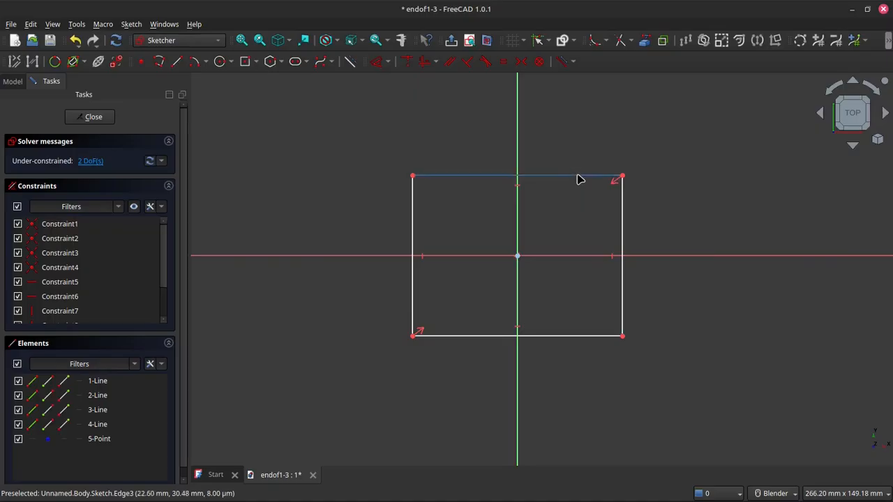
left_click_drag(579, 176, 580, 196)
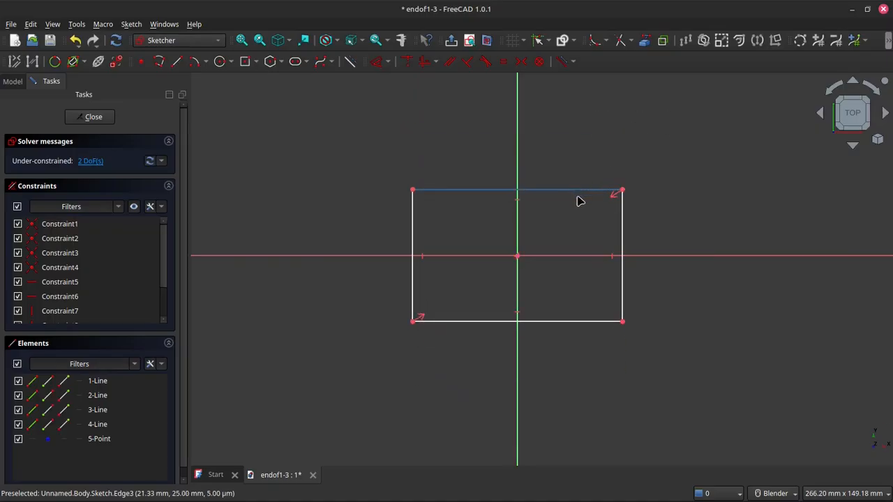
left_click_drag(413, 190, 394, 188)
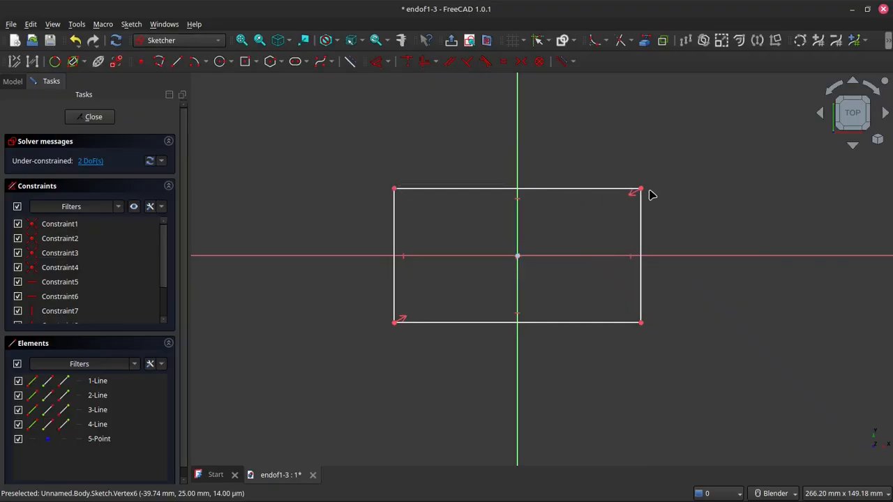
left_click_drag(645, 194, 668, 186)
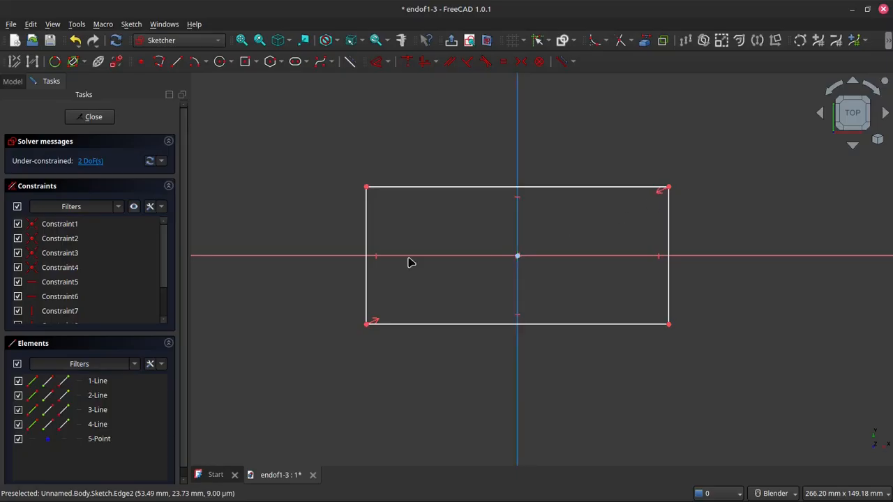
Step: Delete the rectangle's symmetry constraint and move its upper-right corner upward so the shape is off-center
left_click_drag(163, 274, 167, 305)
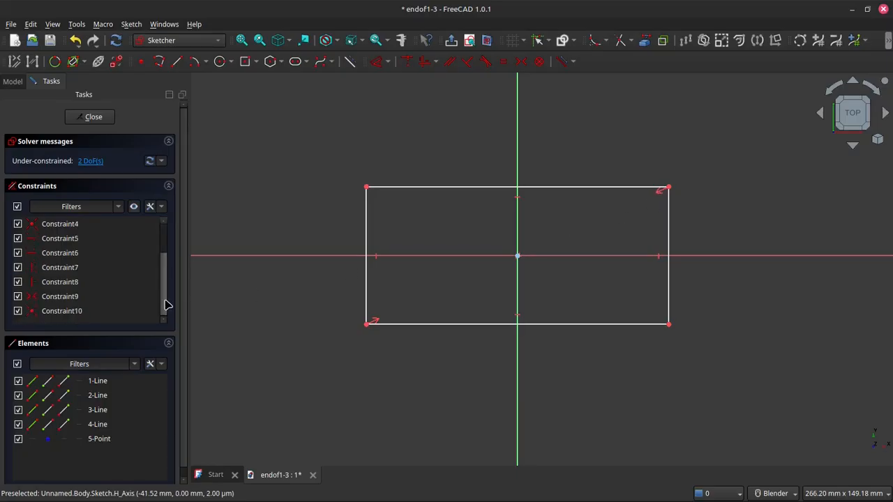
left_click(87, 298)
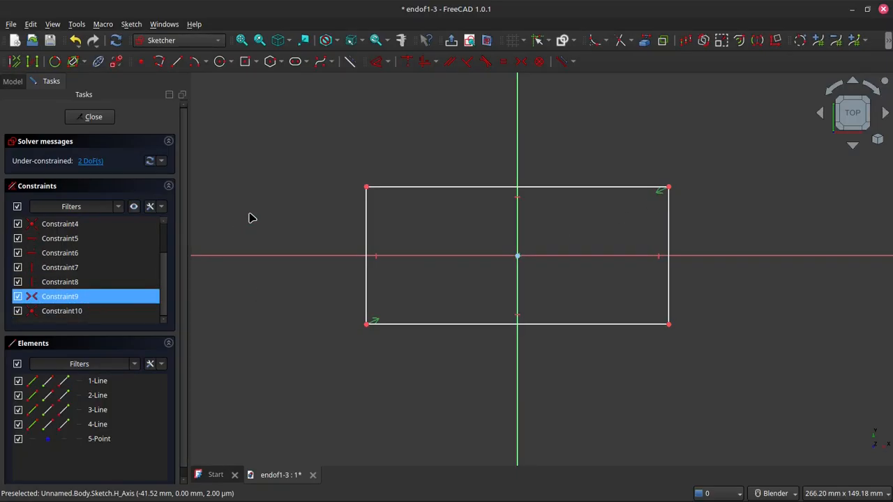
key("Delete")
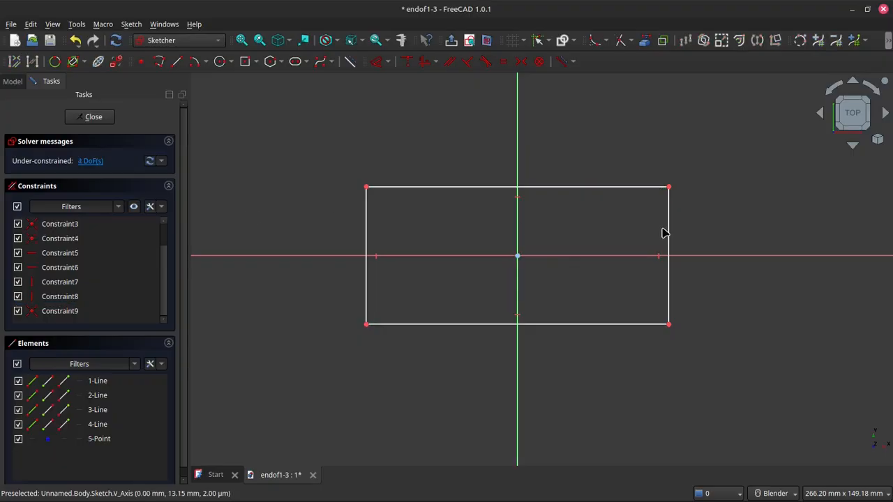
left_click_drag(669, 233, 672, 153)
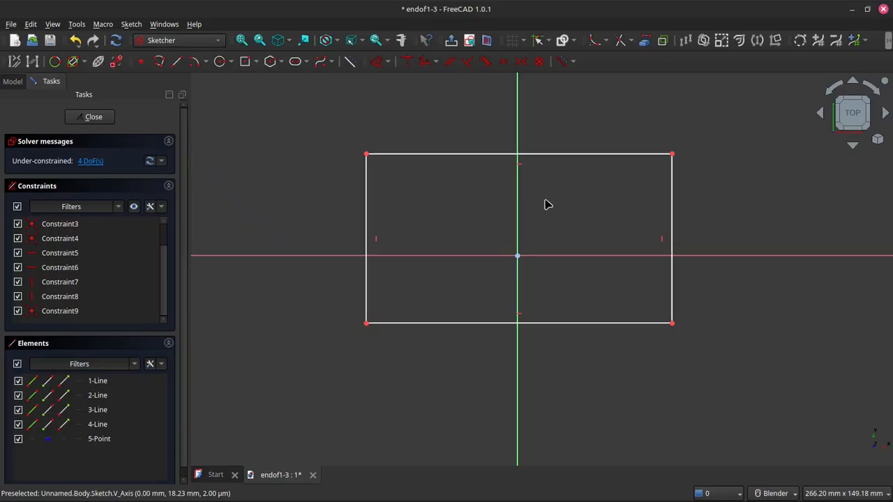
Step: Constrain the rectangle's upper-right and lower-left corners symmetric about the center point, and stretch the rectangle to about 123 by 58 mm
left_click(672, 154)
left_click(366, 323)
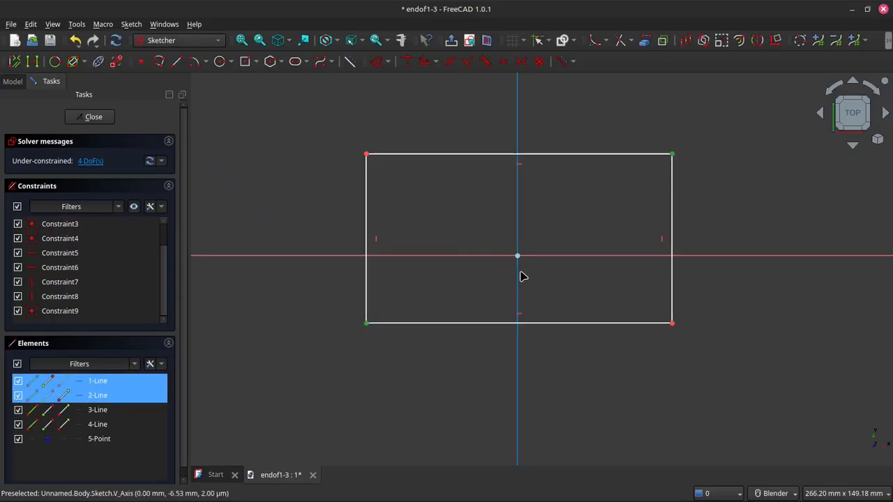
left_click(517, 256)
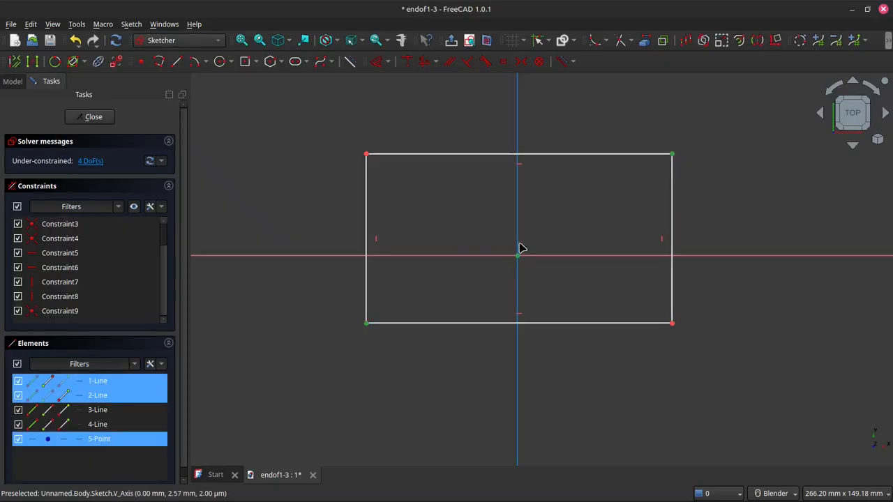
left_click(521, 61)
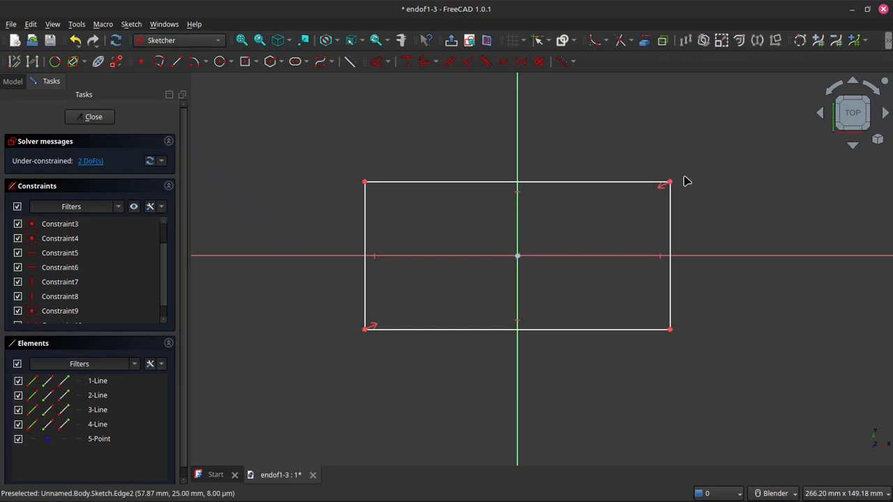
mouse_move(669, 183)
left_mouse_down()
mouse_move(699, 157)
mouse_move(611, 199)
mouse_move(682, 212)
mouse_move(678, 180)
left_mouse_up()
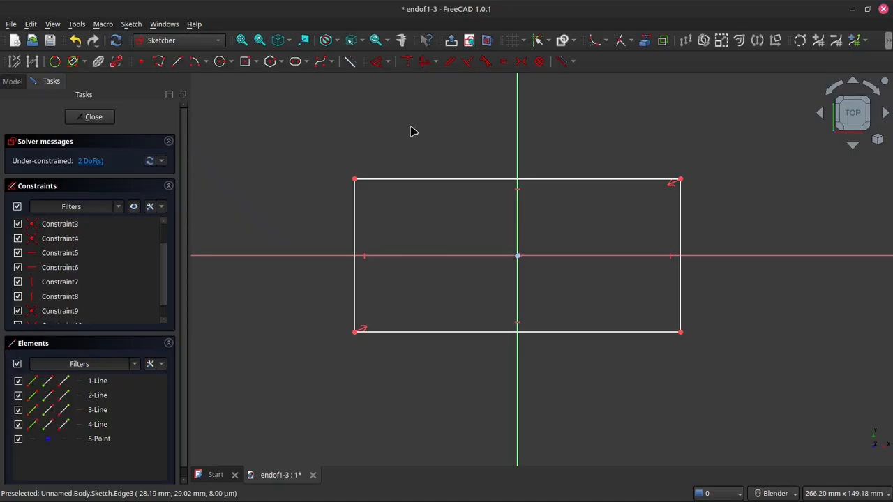
Step: Dimension the rectangle's top edge and set its length to 80 mm
left_click(383, 69)
left_click(417, 179)
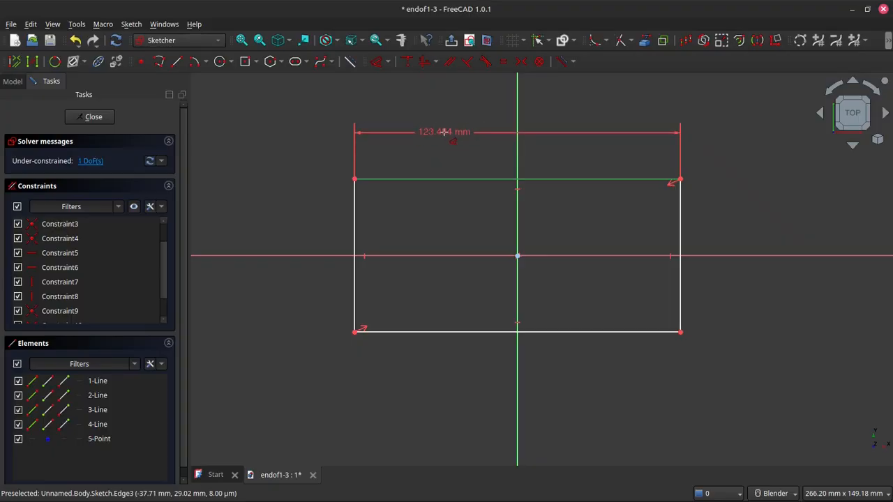
left_click(444, 132)
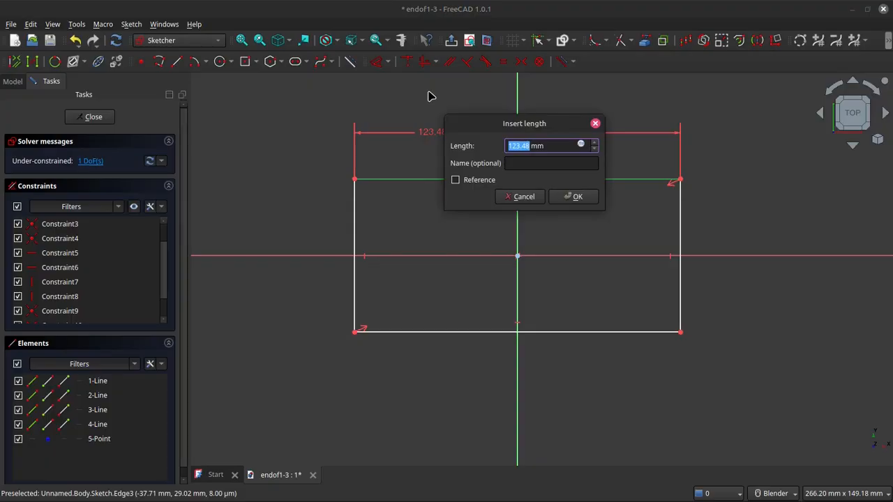
type("80")
key("Return")
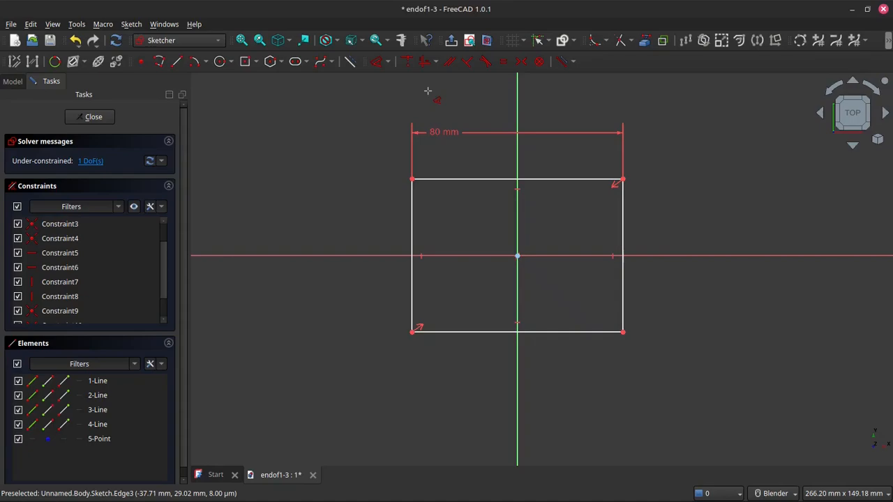
Step: Dimension the rectangle's left edge at 40 mm and close the sketch
left_click(414, 238)
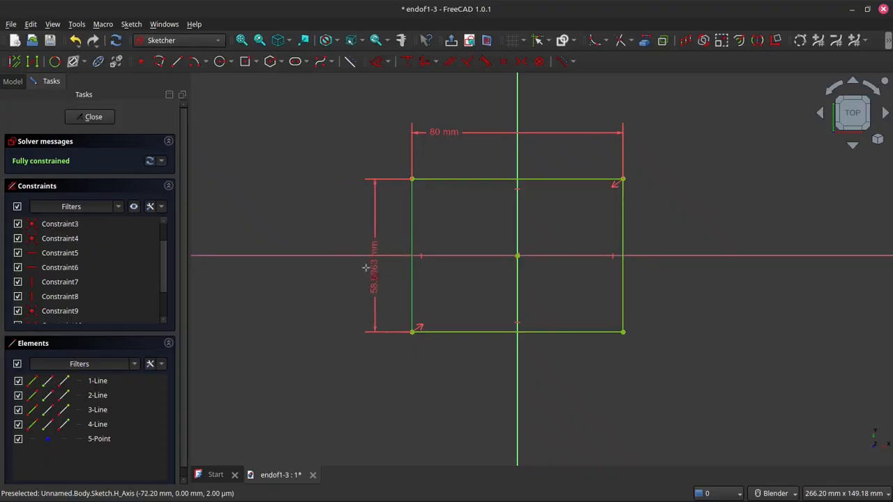
left_click(323, 265)
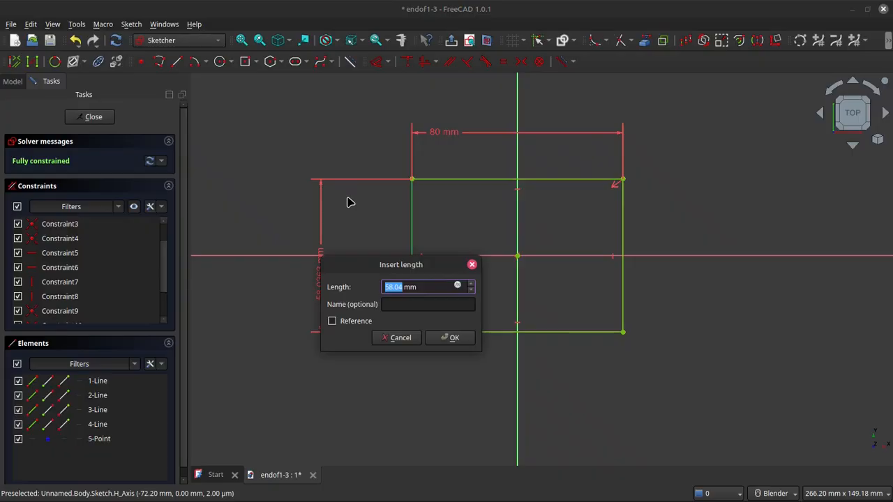
type("4")
key("Return")
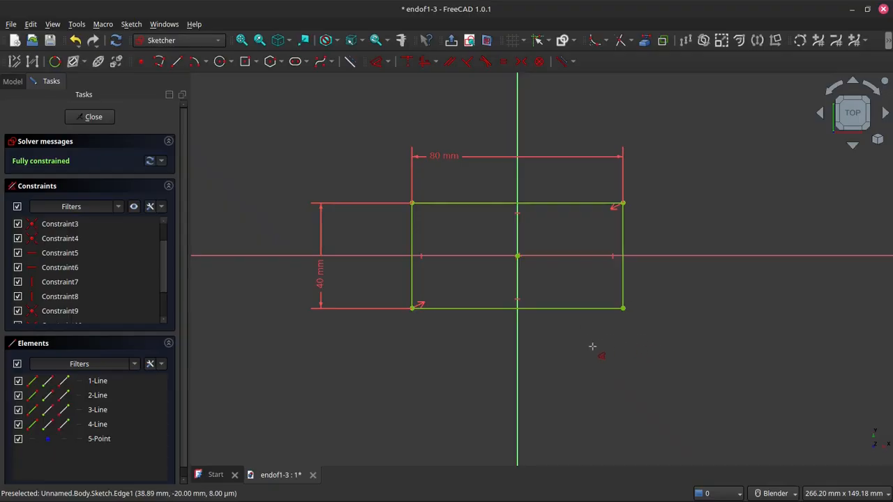
left_click(93, 117)
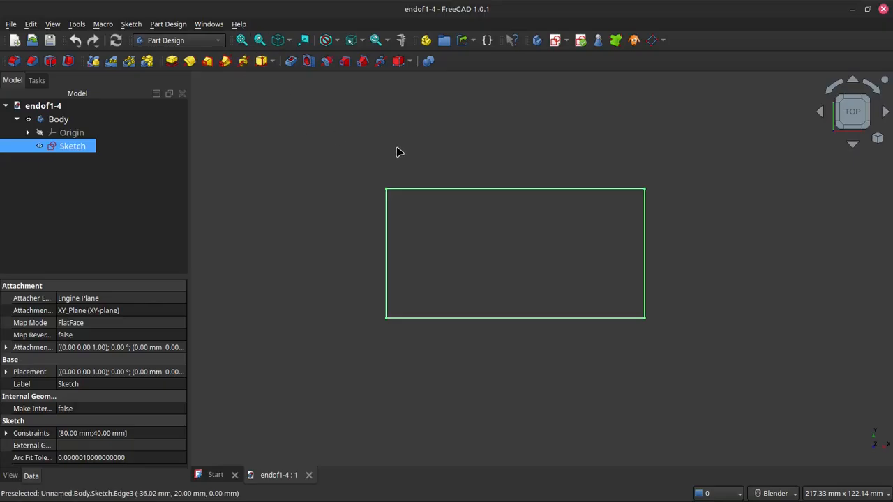
Step: Pad the rectangle sketch to a length of 4 mm, working from an isometric-like view
left_click(450, 150)
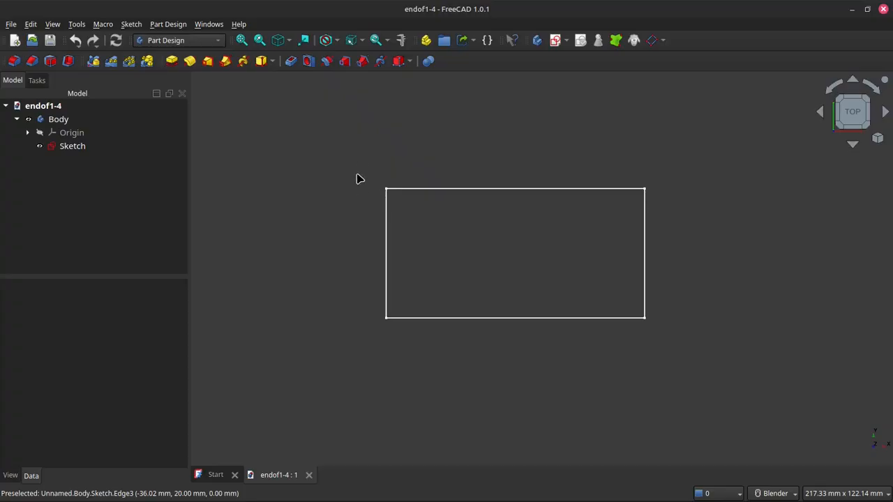
left_click(67, 151)
left_click(74, 151)
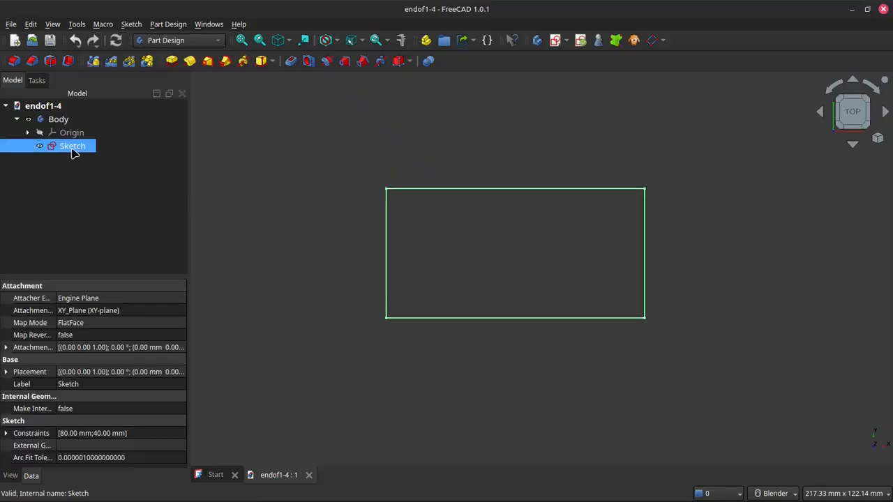
left_click(449, 127)
left_click(71, 147)
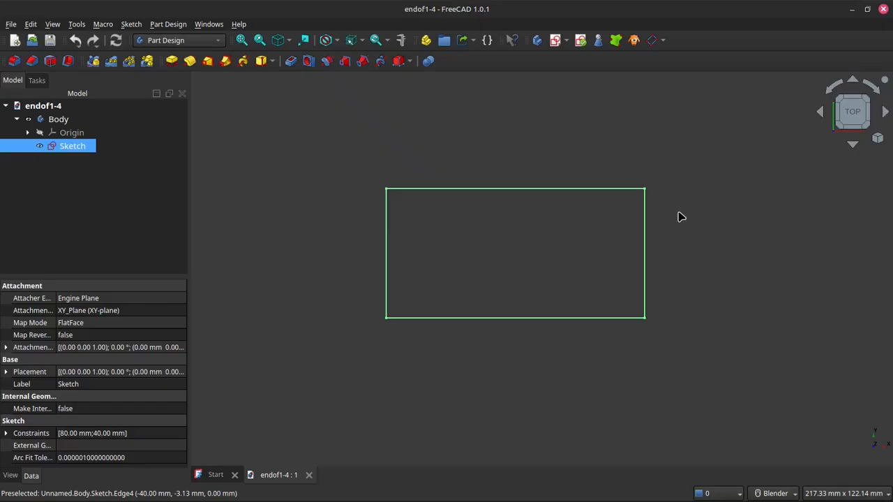
left_click(855, 131)
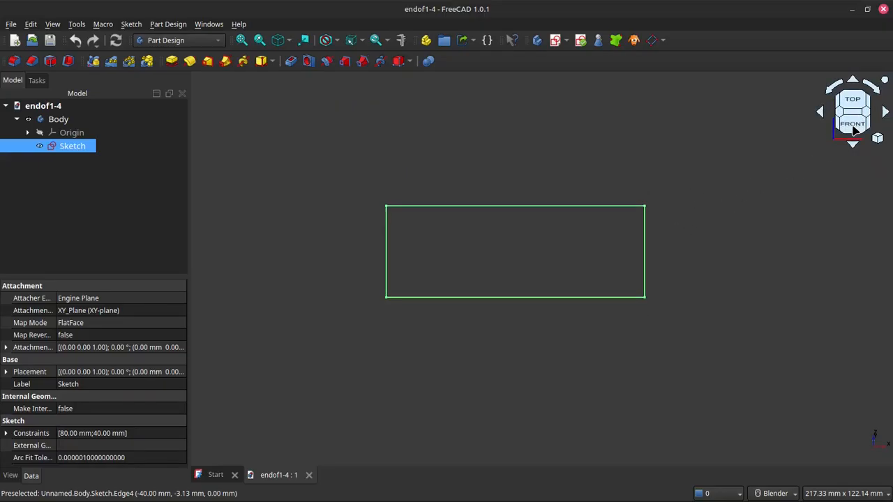
left_click(868, 113)
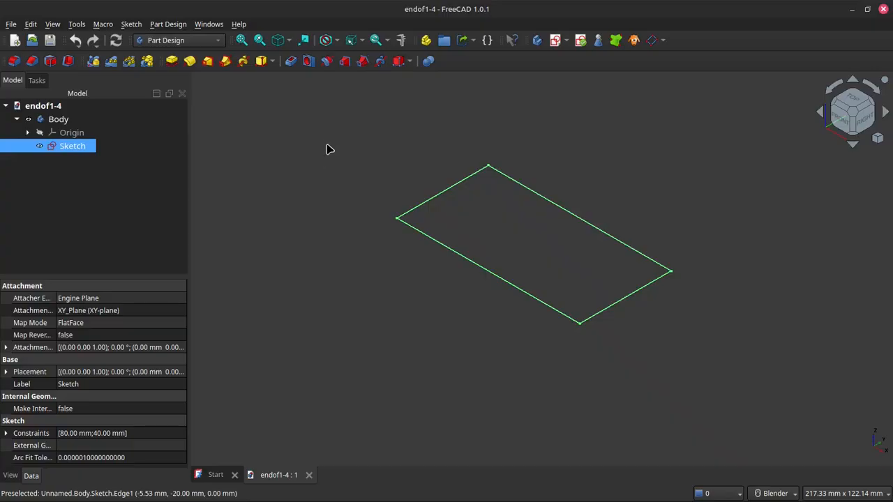
left_click(172, 61)
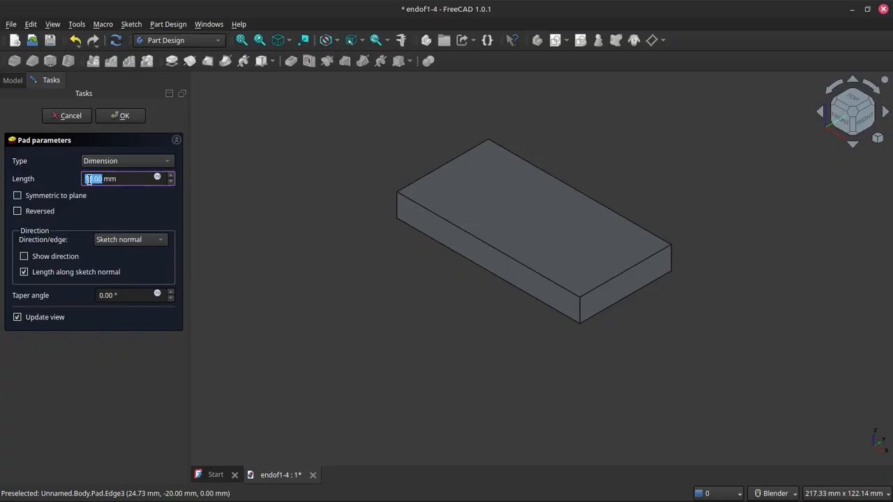
type("4")
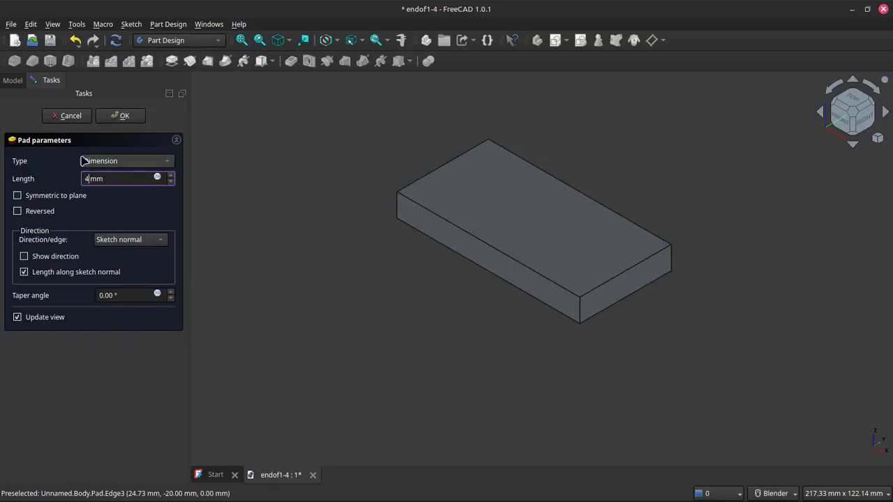
left_click(128, 120)
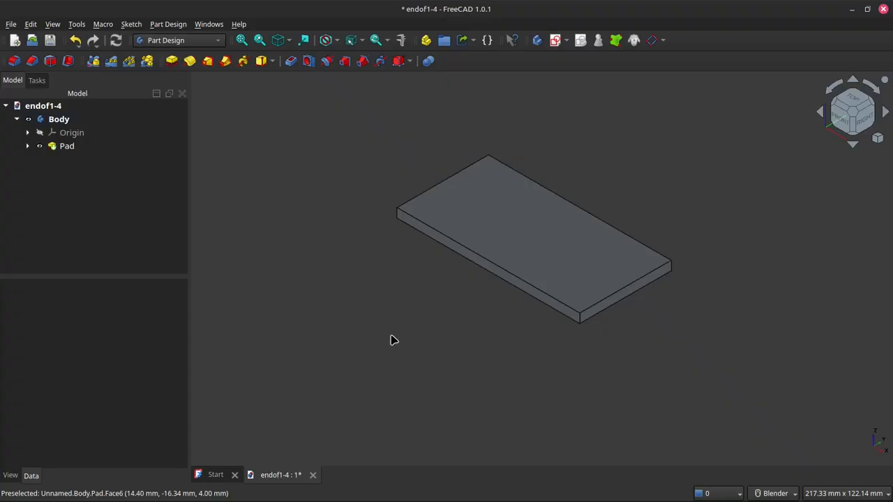
Step: Examine the padded plate from different angles and distances
middle_click_drag(707, 307, 588, 264)
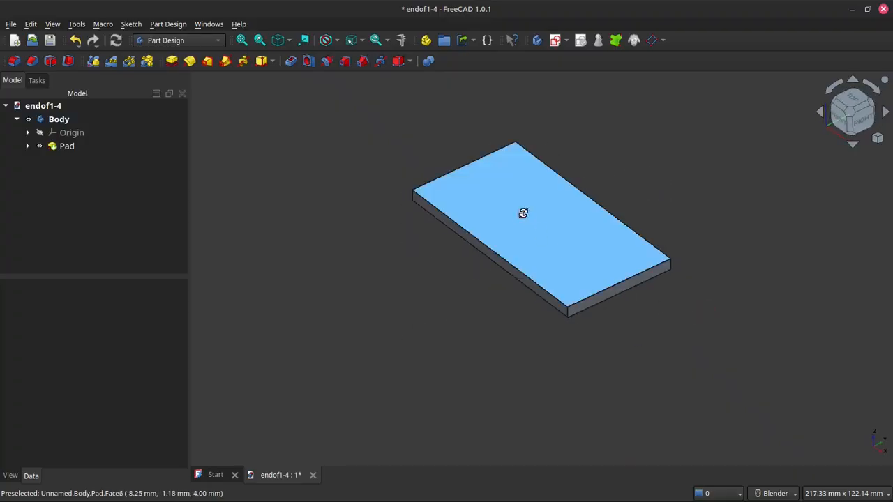
middle_click_drag(523, 211, 496, 219)
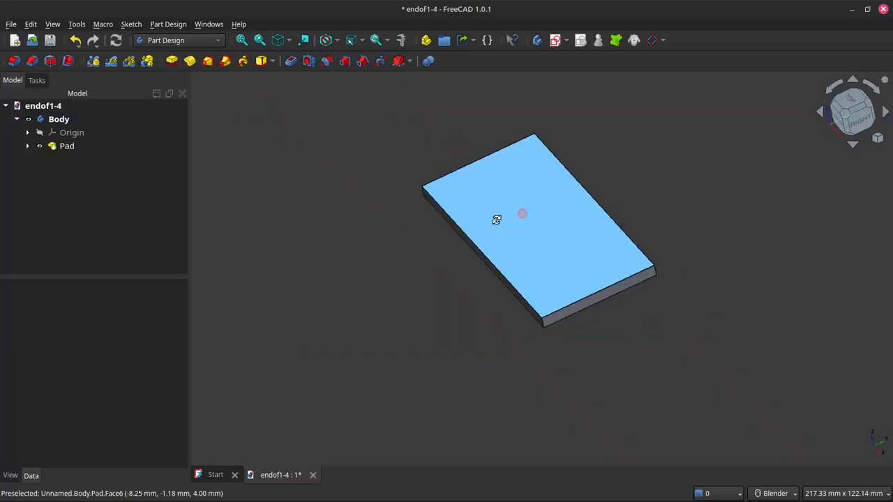
mouse_move(421, 343)
middle_mouse_down()
mouse_move(445, 225)
mouse_move(446, 361)
mouse_move(440, 283)
mouse_move(457, 337)
middle_mouse_up()
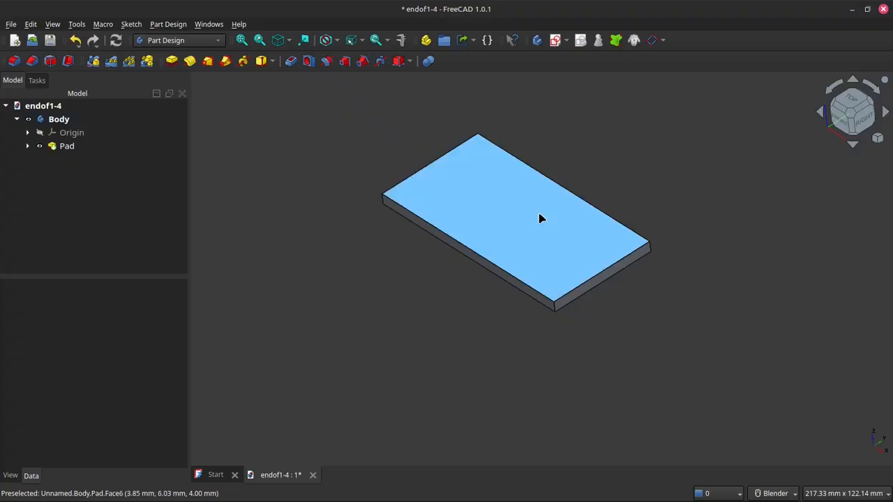
middle_click_drag(540, 217, 689, 185, "shift")
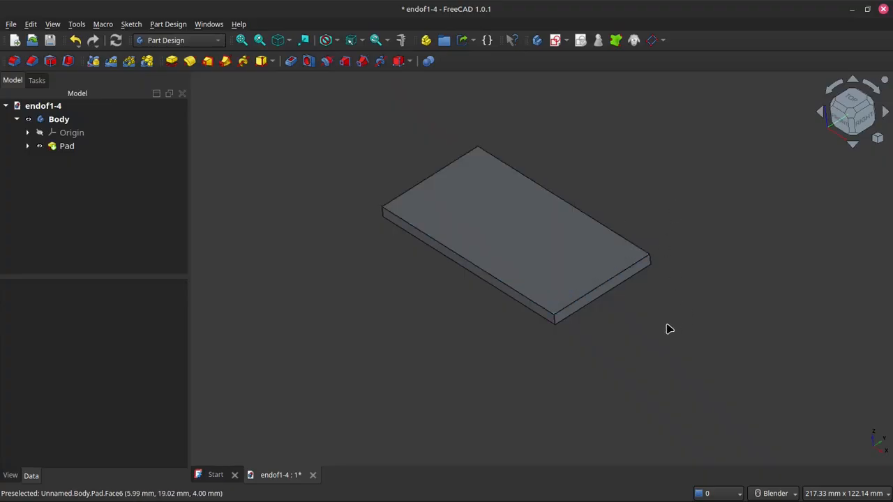
scroll(598, 251, "up", 3)
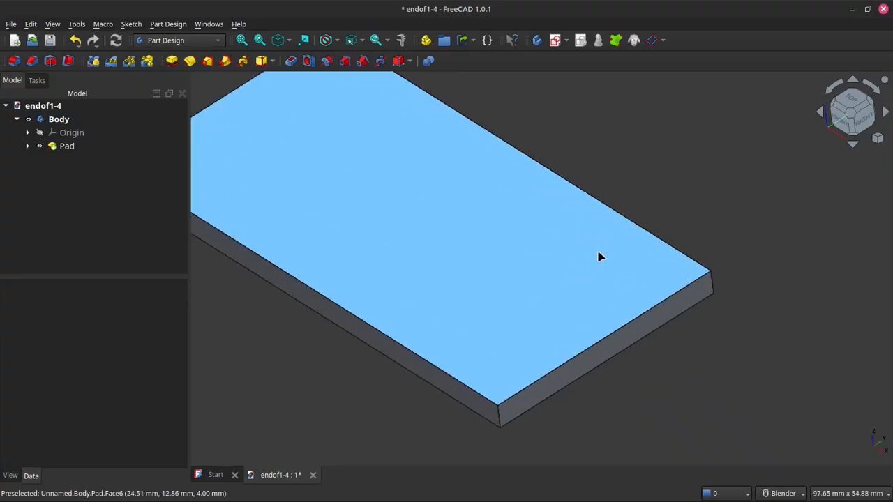
scroll(593, 265, "down", 2)
scroll(591, 270, "up", 2)
scroll(591, 271, "down", 2)
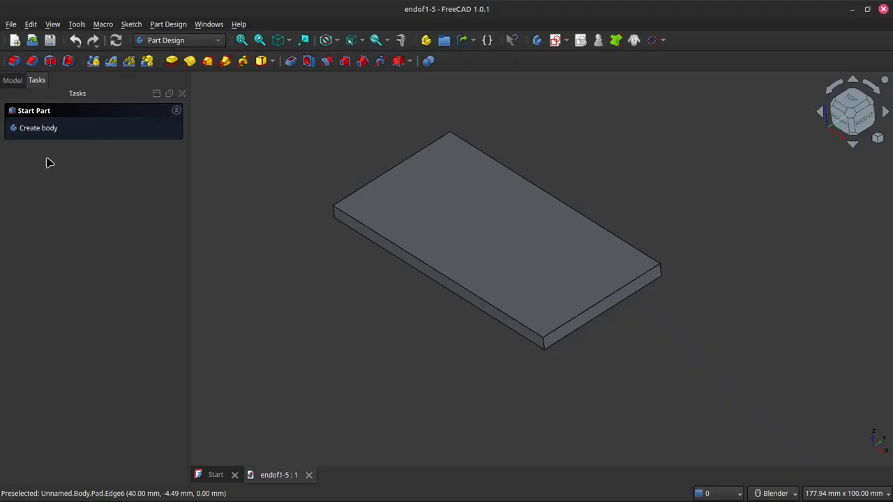
Step: Rename the Pad feature in the model tree as "tabletop pad"
left_click(14, 81)
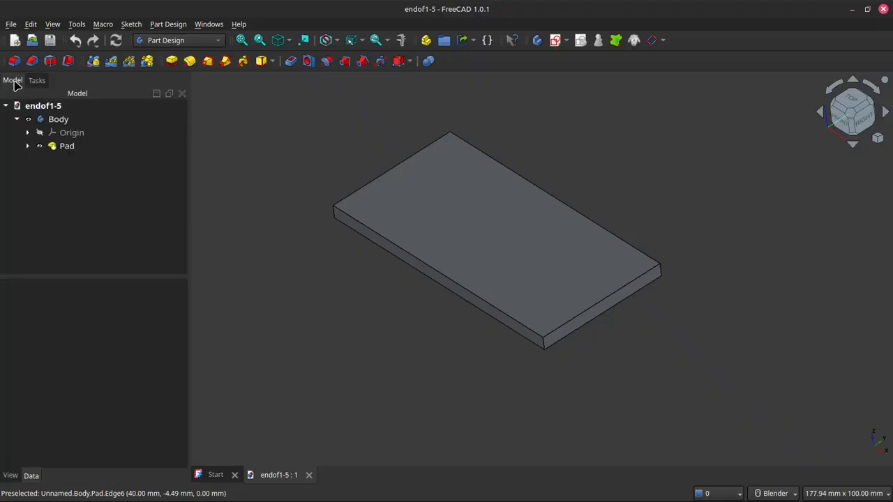
left_click(65, 148)
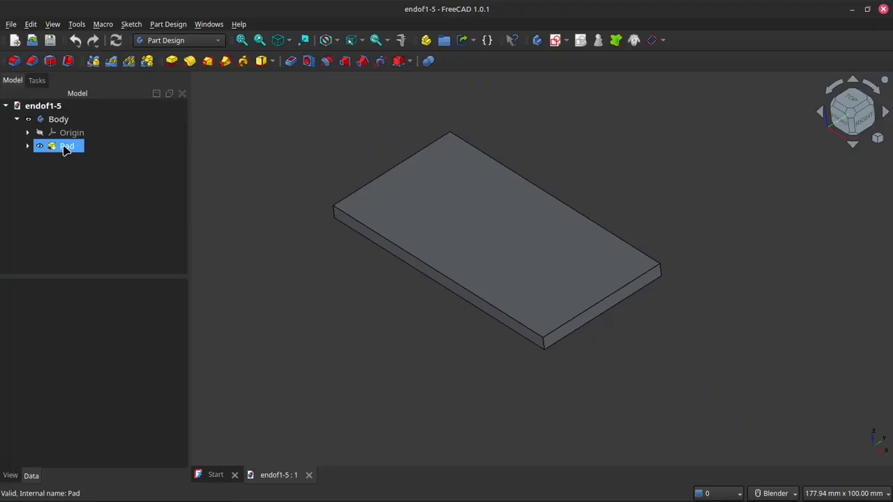
right_click(65, 149)
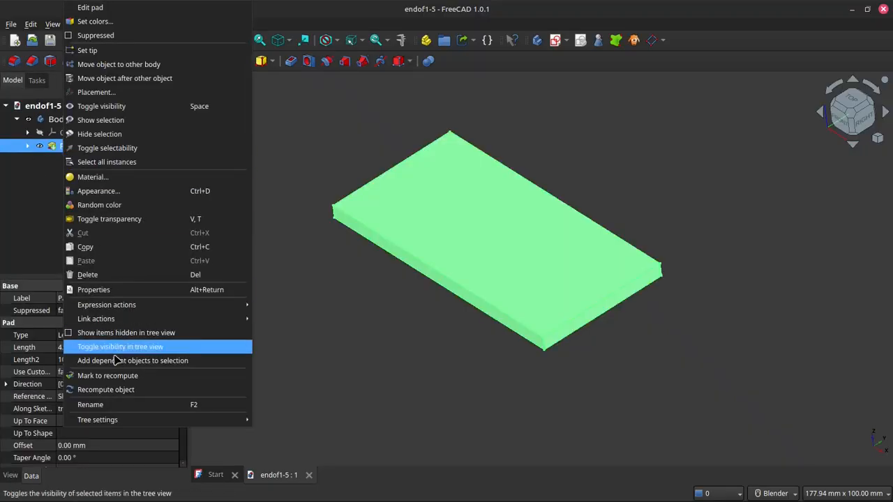
left_click(128, 406)
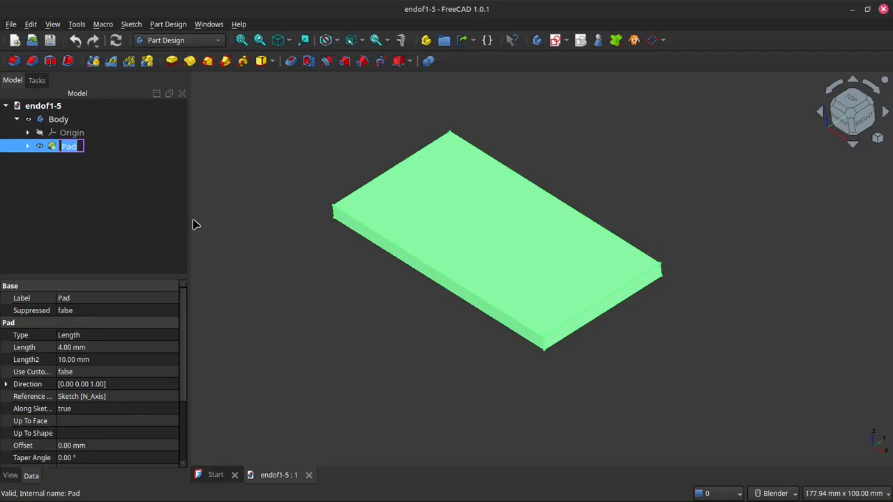
type("tabl")
key("Return")
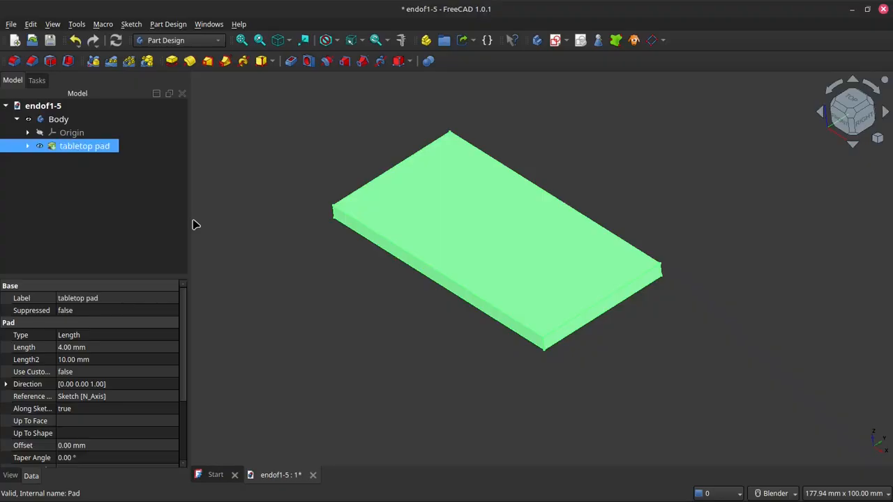
left_click(155, 215)
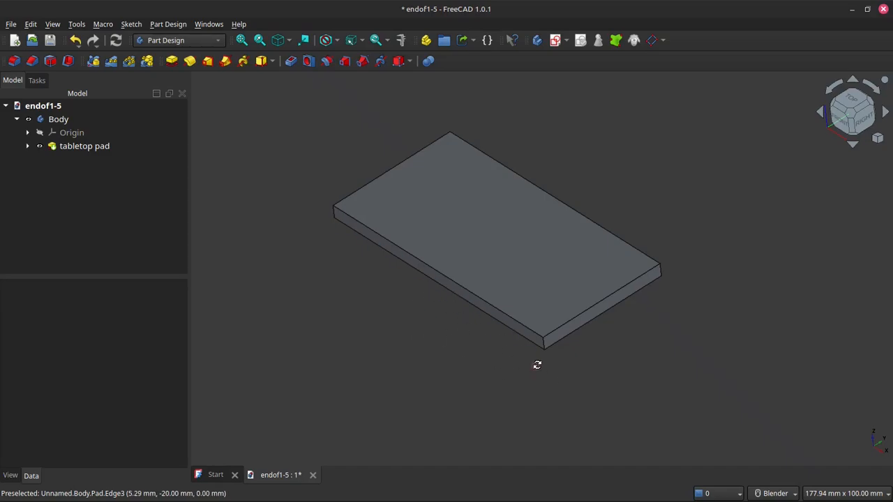
Step: Start a new sketch on the underside face of the plate
middle_click_drag(537, 365, 514, 371)
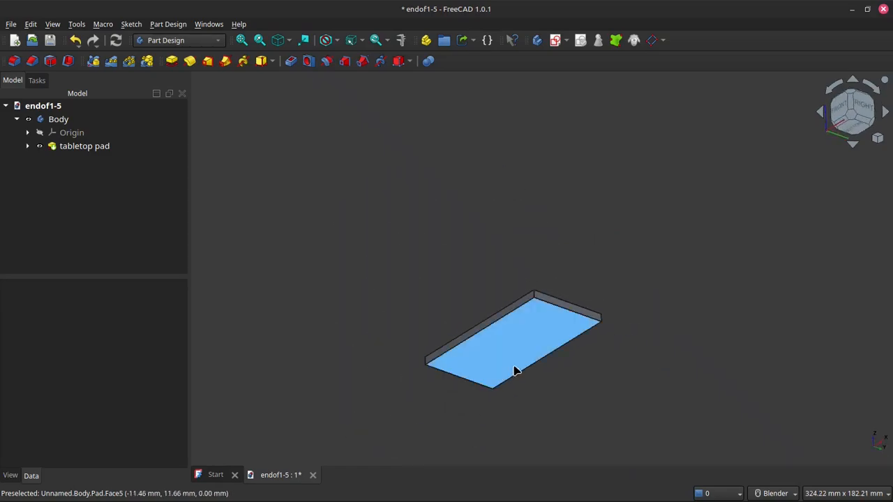
scroll(514, 370, "up", 4)
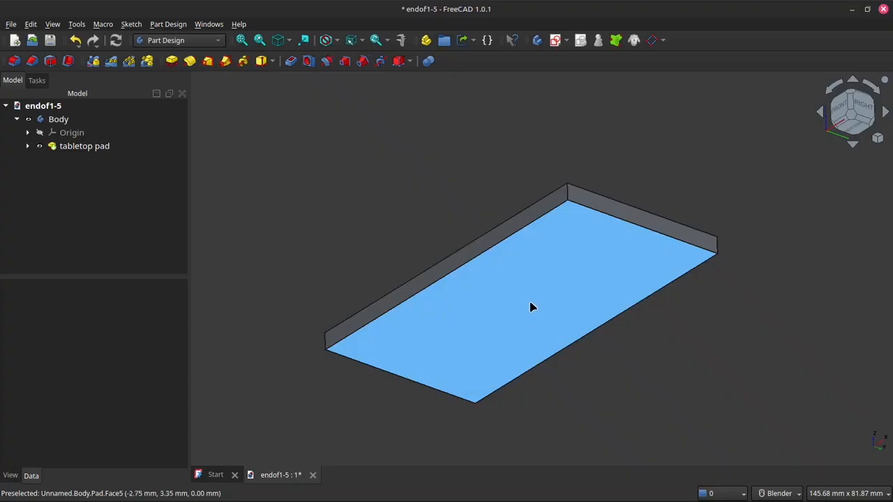
left_click(527, 309)
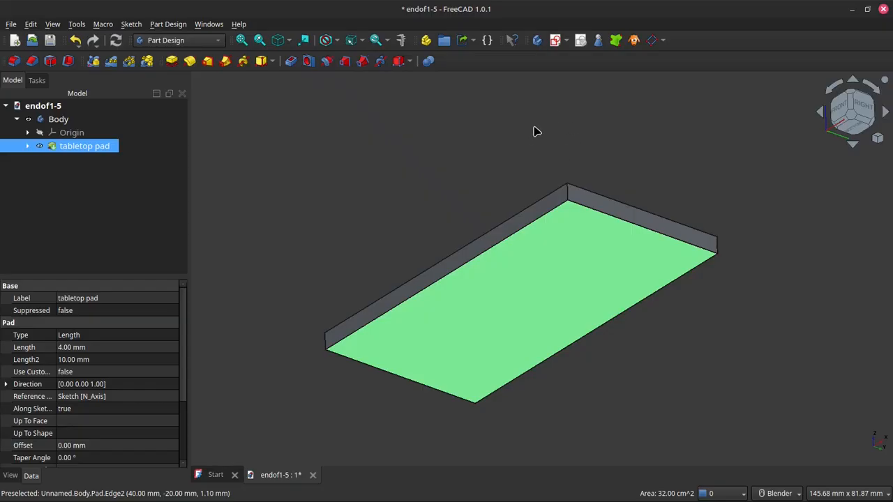
left_click(555, 41)
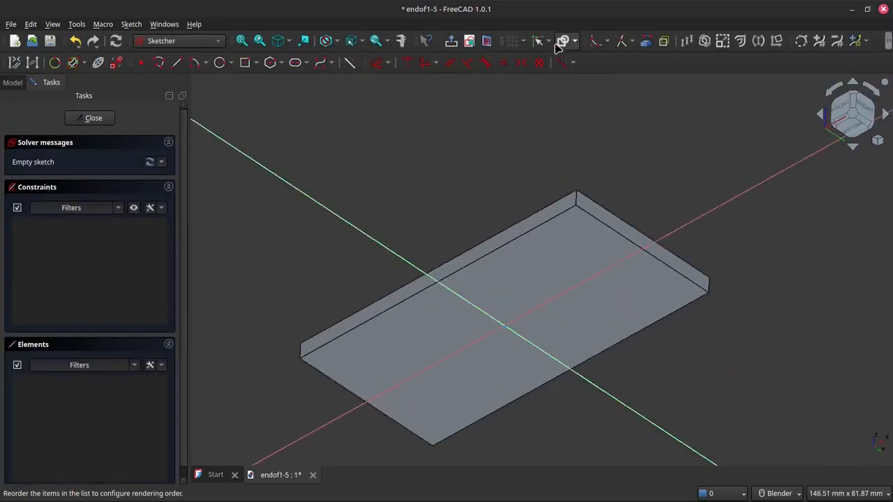
scroll(513, 187, "down", 2)
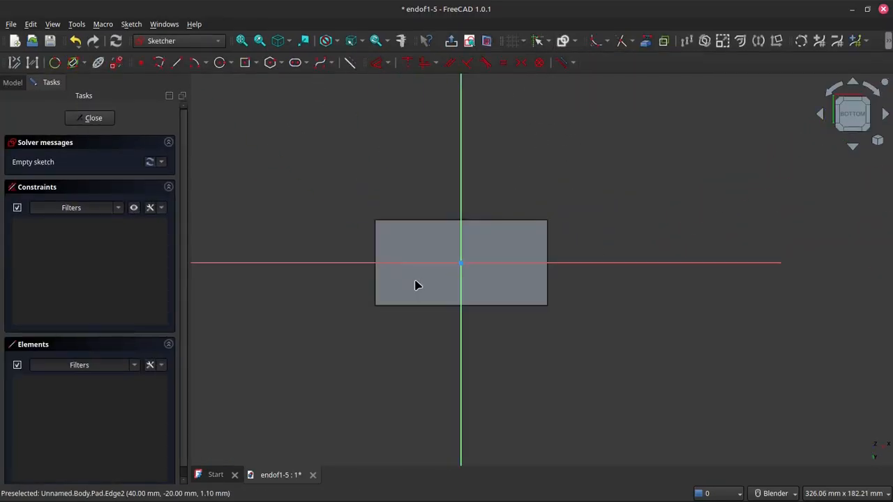
scroll(416, 282, "up", 4)
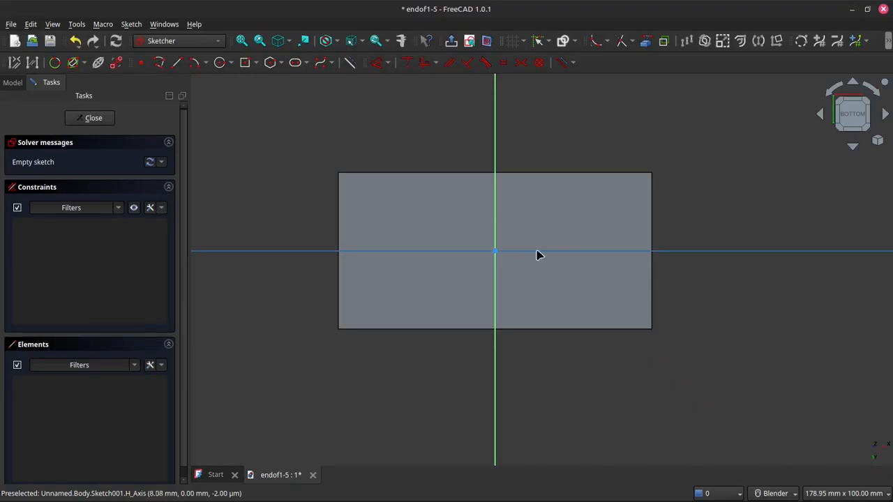
Step: Sketch a construction rectangle centered on the origin inside the plate outline, about 66 by 27 mm
left_click(496, 174)
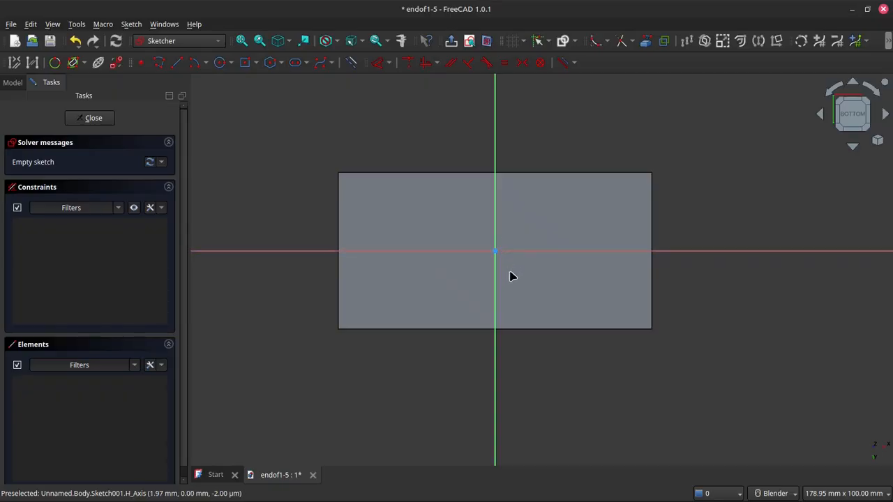
left_click(256, 63)
left_click(259, 90)
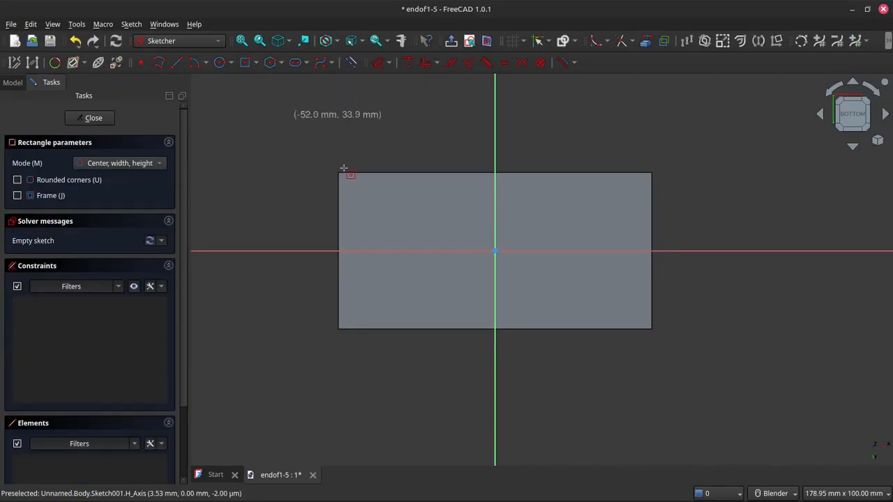
left_click(495, 249)
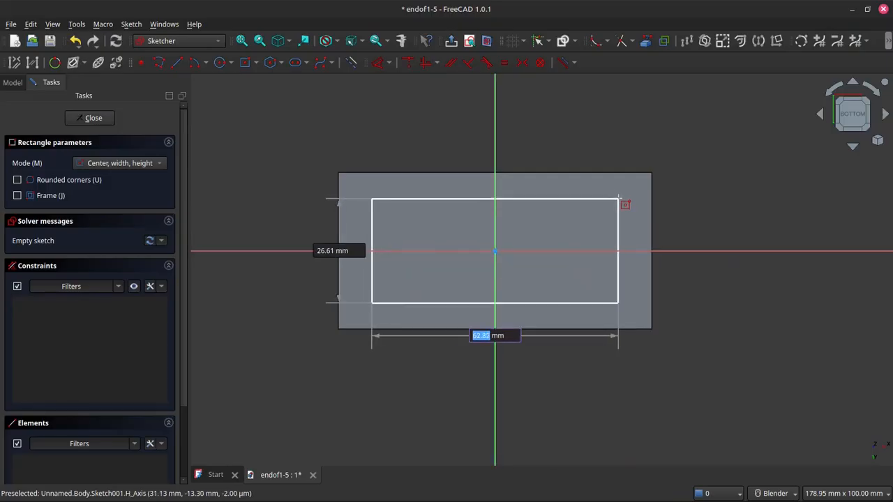
left_click(624, 199)
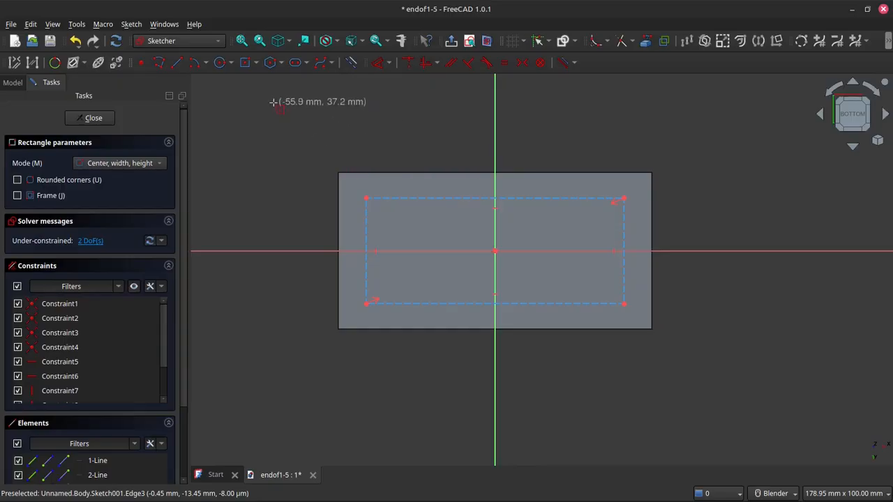
Step: Switch back to normal geometry and draw four small rectangles, one inward from each construction rectangle corner, each about 10 by 8 mm
left_click(349, 68)
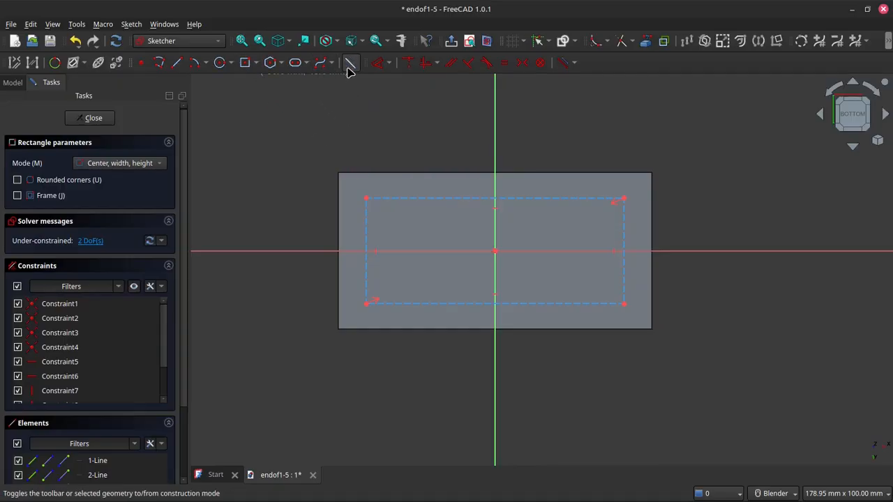
left_click(256, 64)
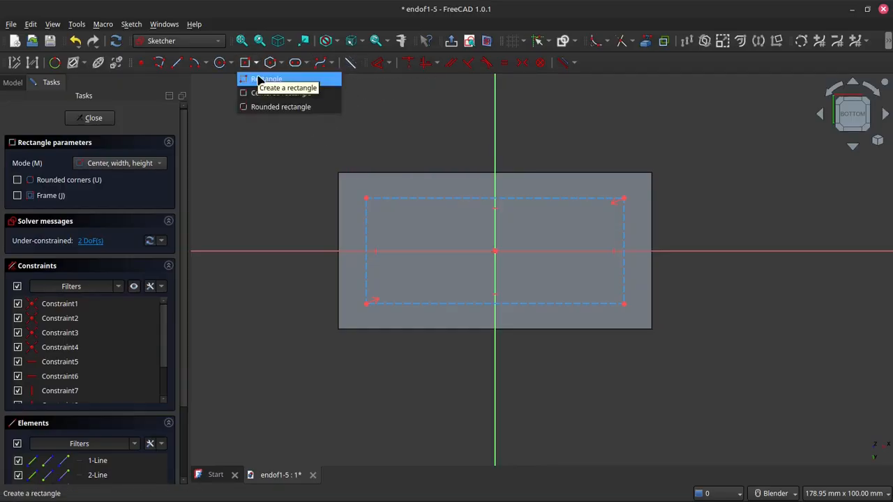
left_click(257, 80)
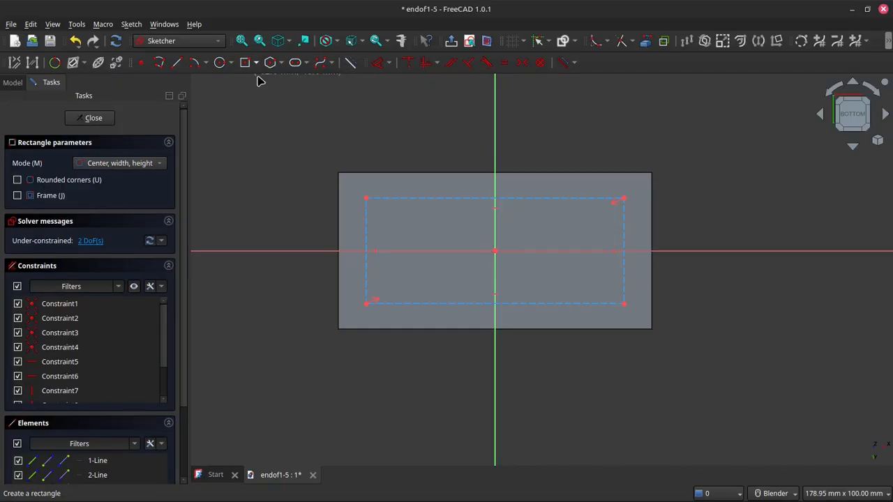
left_click(368, 199)
left_click(403, 228)
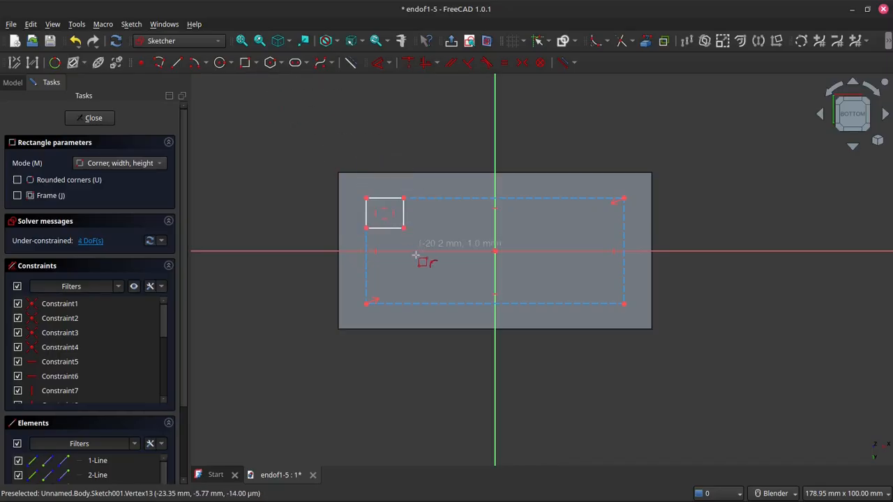
left_click(367, 304)
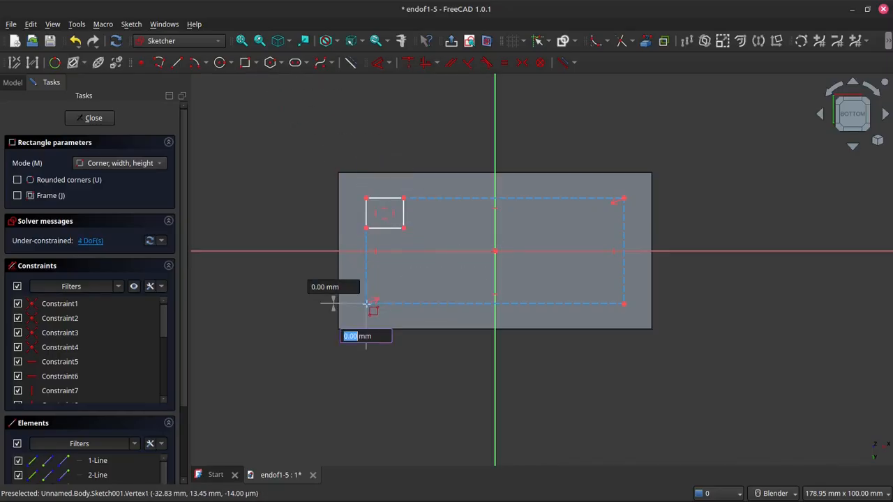
left_click(406, 275)
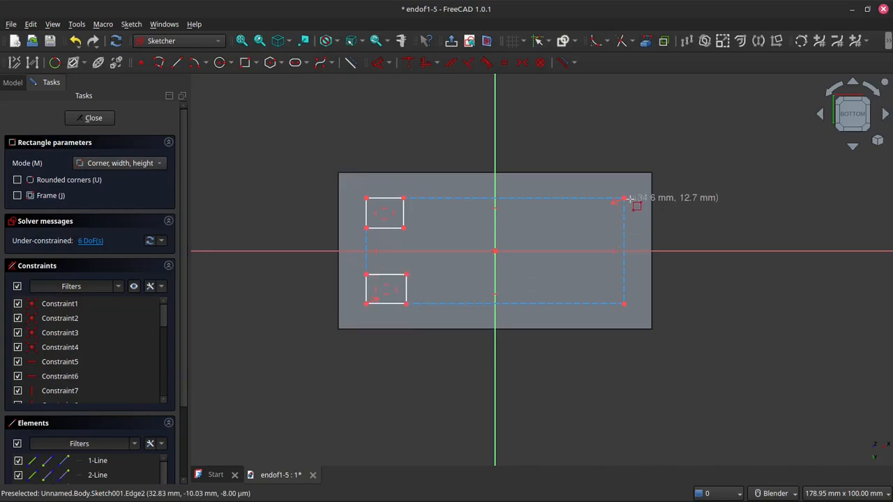
left_click(624, 198)
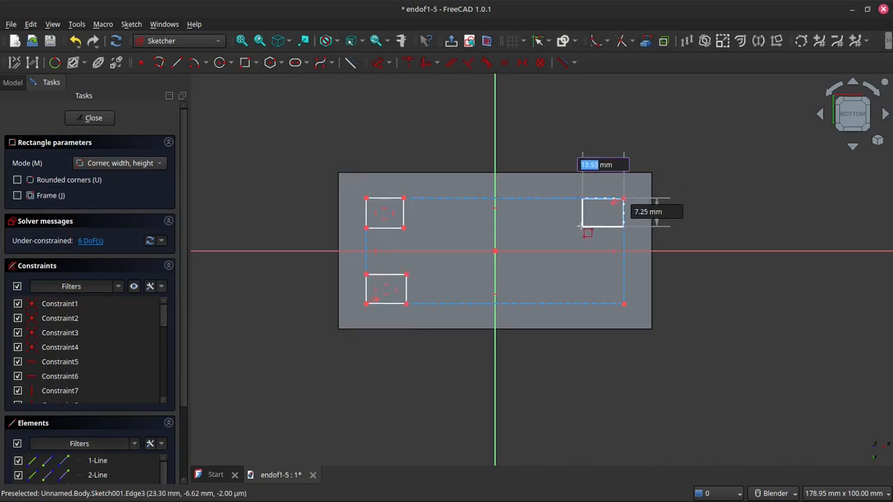
left_click(578, 227)
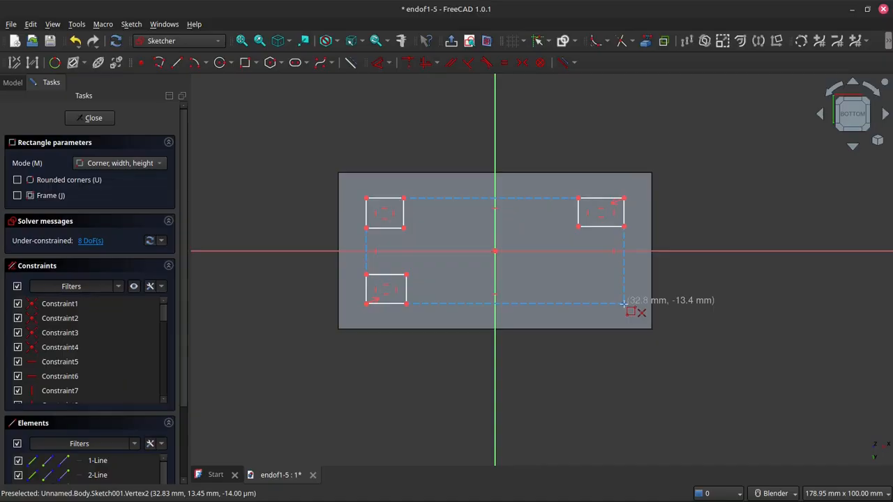
left_click(625, 304)
left_click(589, 270)
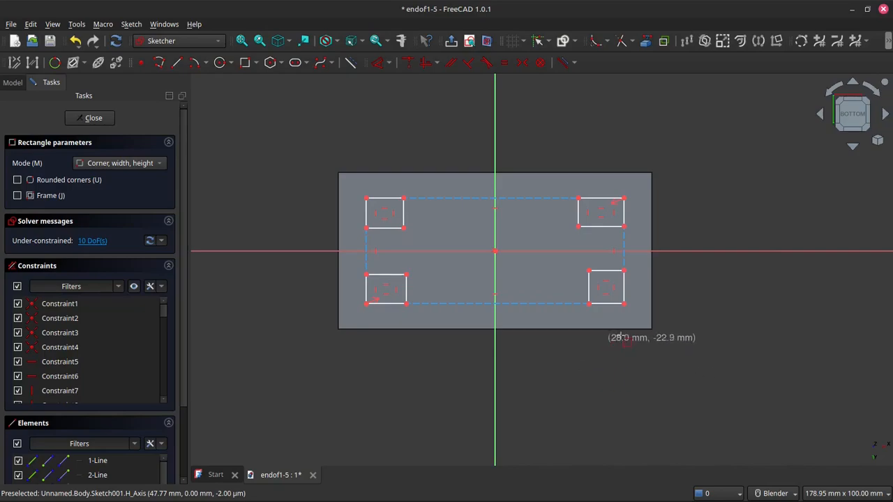
key("Escape")
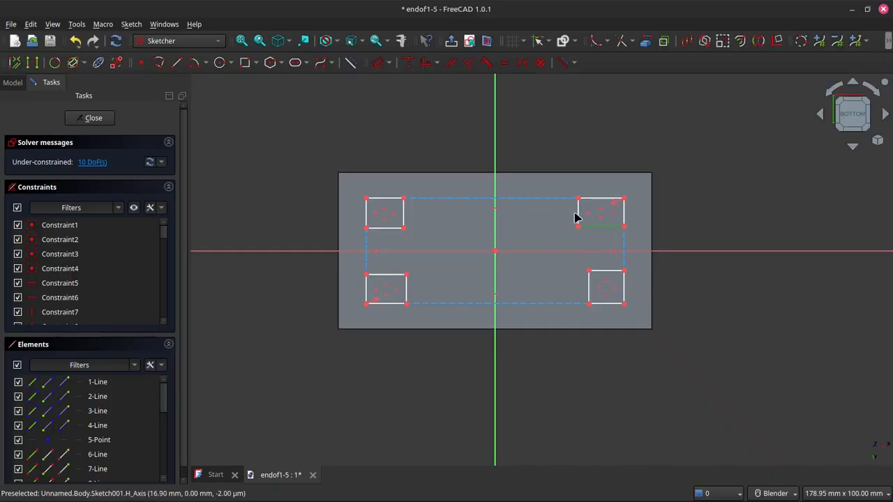
Step: Constrain the inner edges of all four corner rectangles to be equal and shrink the squares slightly by moving one inner corner
left_click(578, 218)
left_click(612, 271)
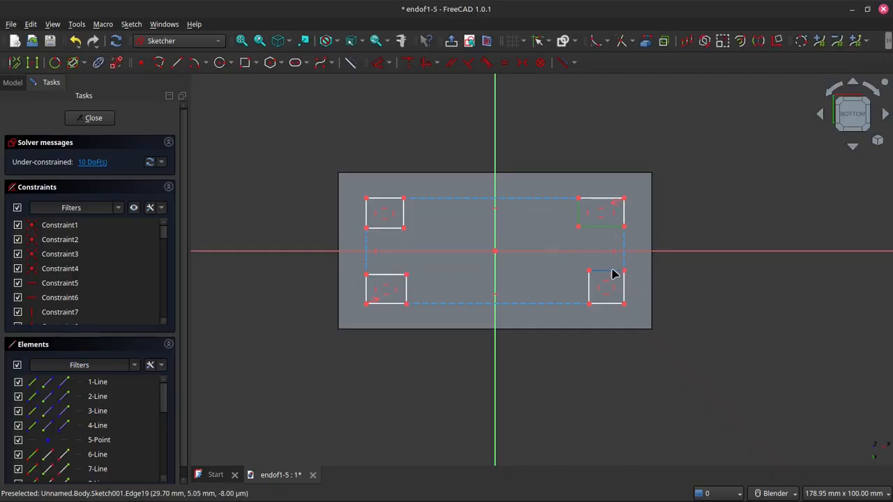
left_click(588, 291)
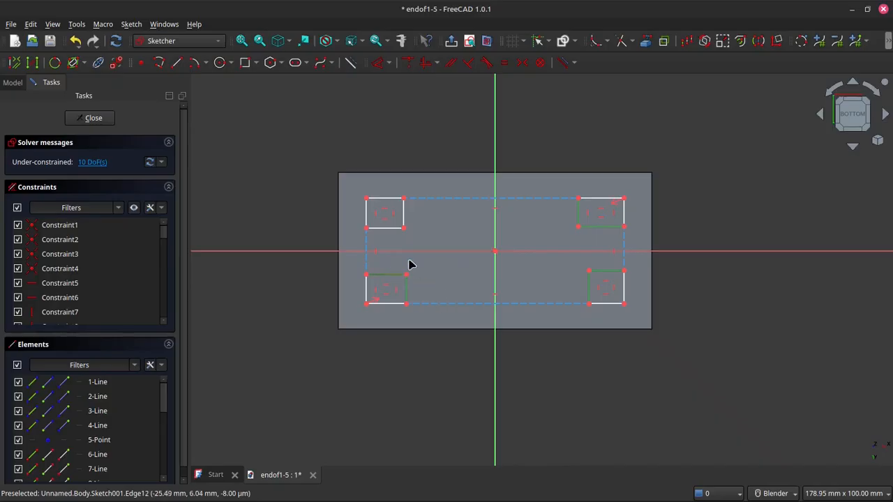
left_click(391, 230)
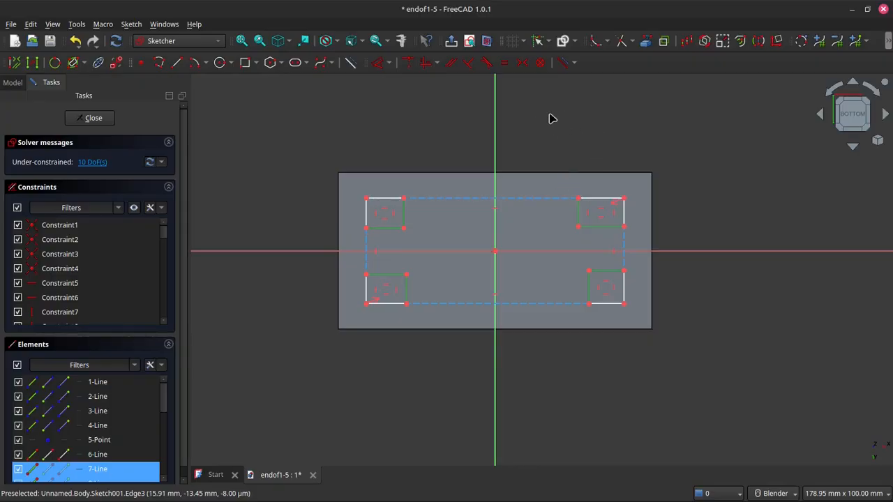
left_click(505, 63)
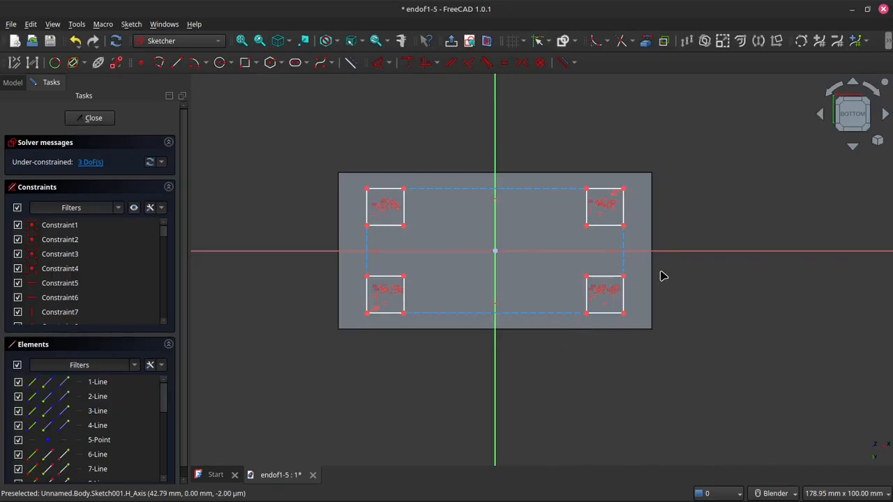
mouse_move(591, 279)
left_mouse_down()
mouse_move(570, 265)
mouse_move(592, 282)
left_mouse_up()
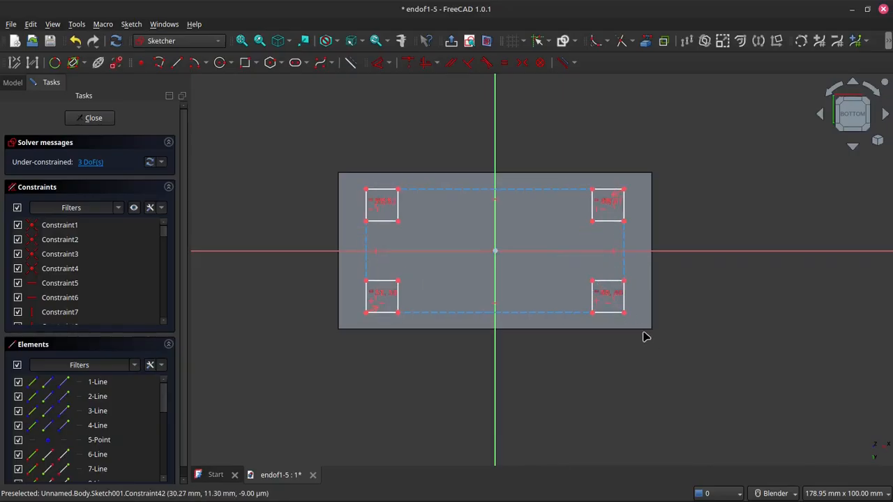
Step: Dimension the upper-left square's outer vertical edge at 8 mm
left_click(379, 62)
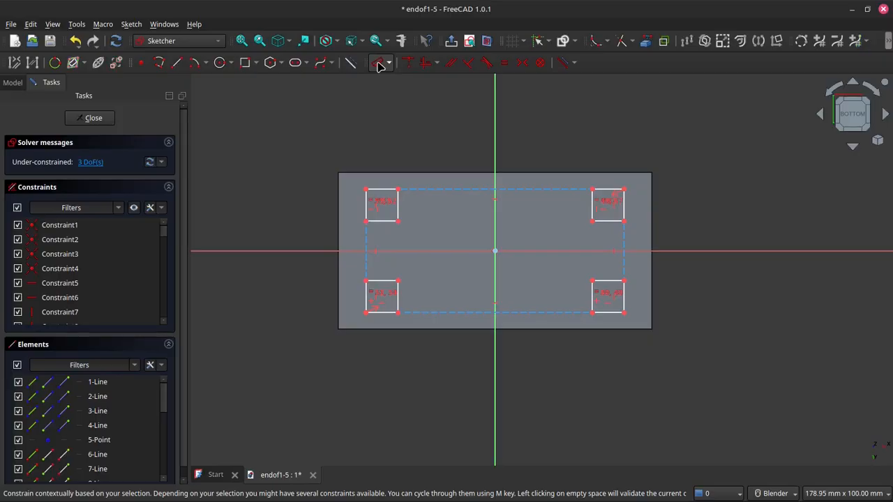
left_click(365, 209)
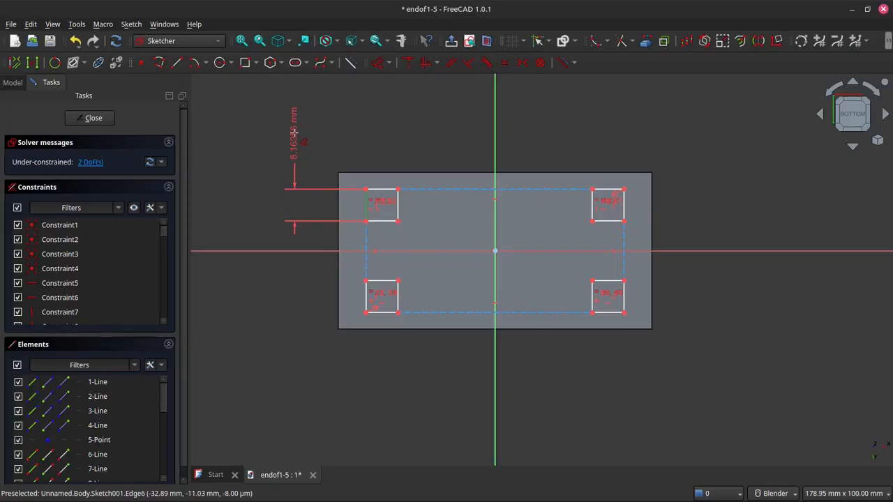
left_click(293, 131)
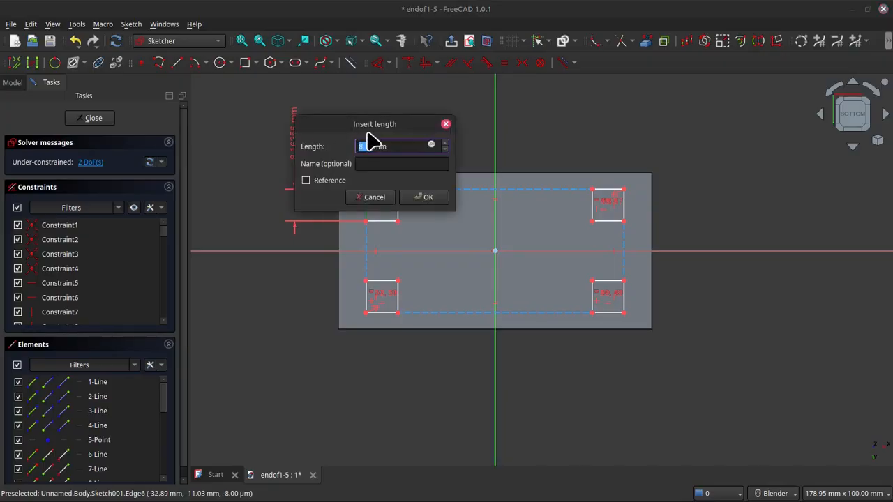
type("8")
key("Return")
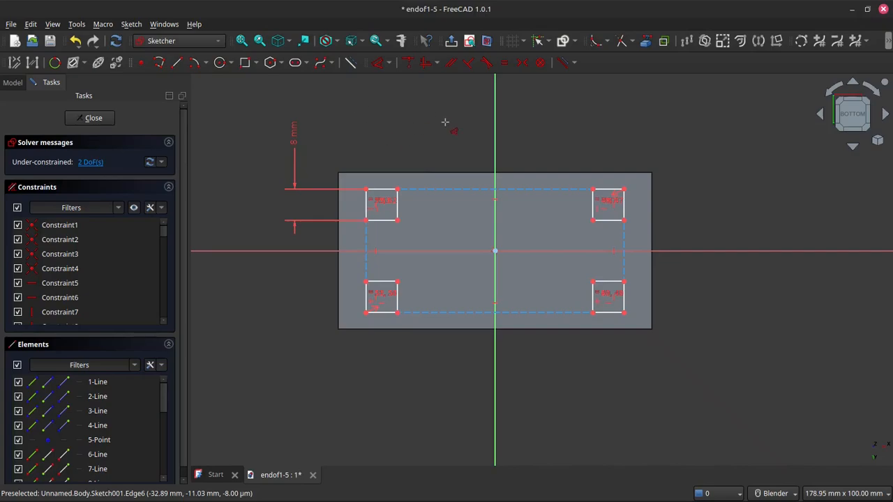
Step: Set the upper-left square's edge dimension to 10 mm and move the construction rectangle's upper-right corner slightly inward
key("Escape")
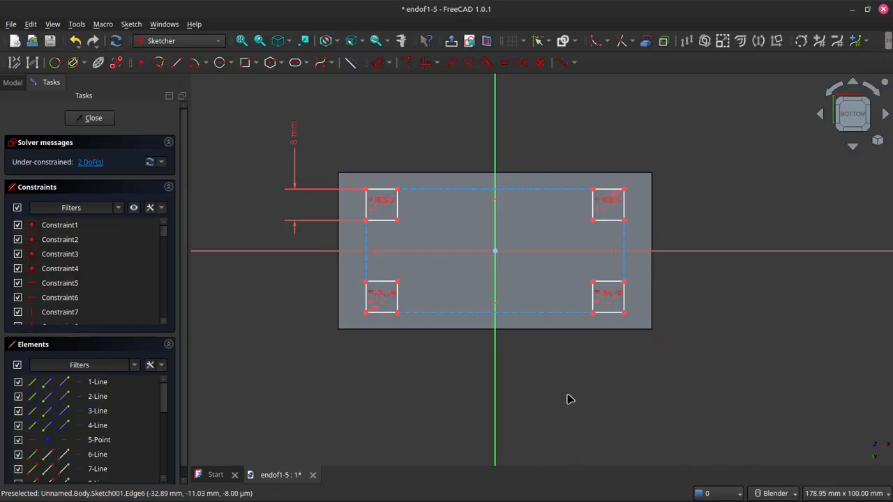
double_click(293, 139)
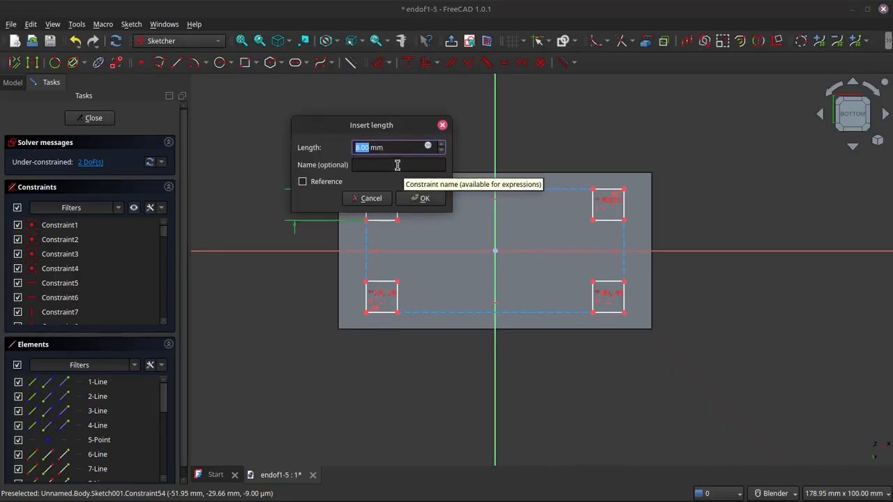
type("10")
key("Return")
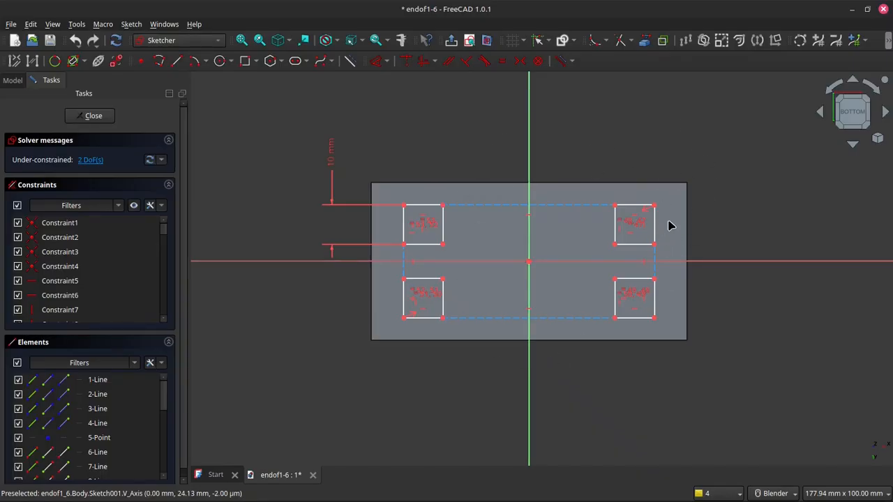
mouse_move(654, 205)
left_mouse_down()
mouse_move(638, 222)
mouse_move(660, 213)
mouse_move(652, 212)
left_mouse_up()
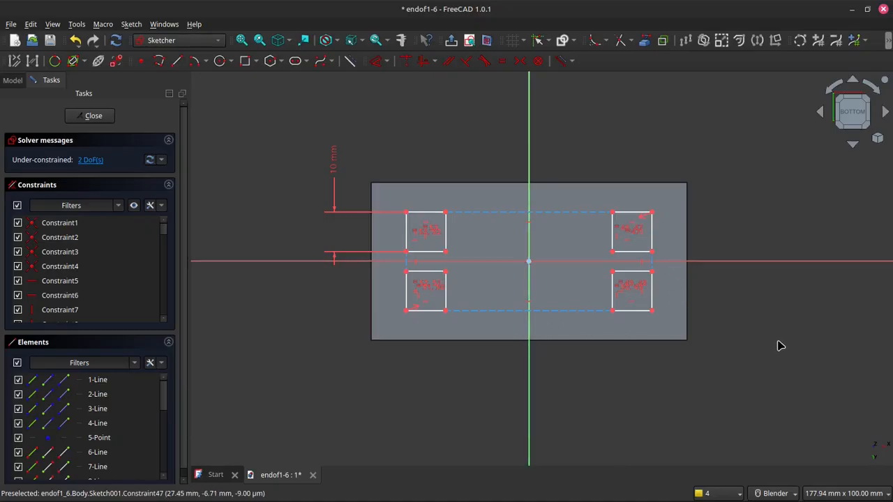
Step: Dimension the construction rectangle's lower edge at 70 mm and its right edge at 30 mm
left_click(381, 62)
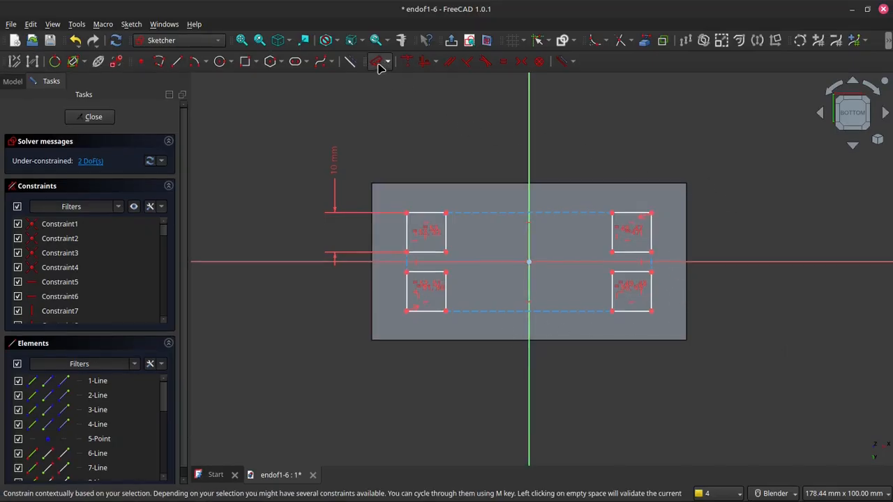
left_click(498, 310)
left_click(448, 376)
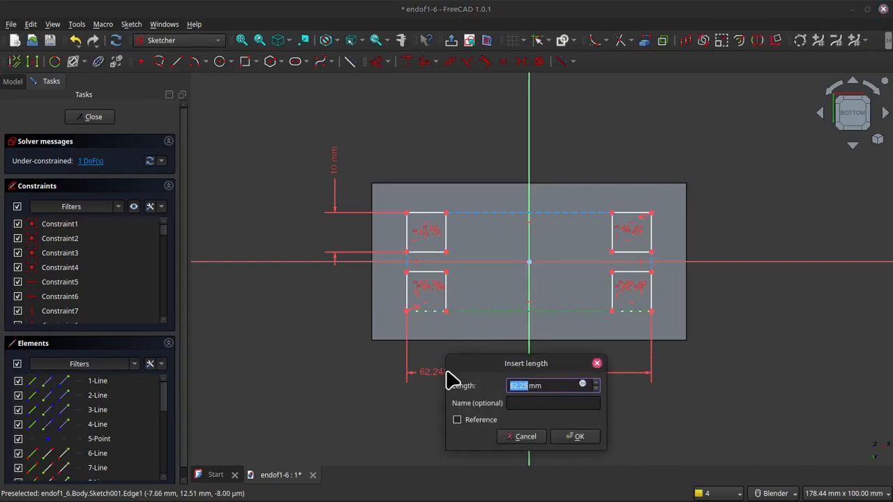
type("70")
key("Return")
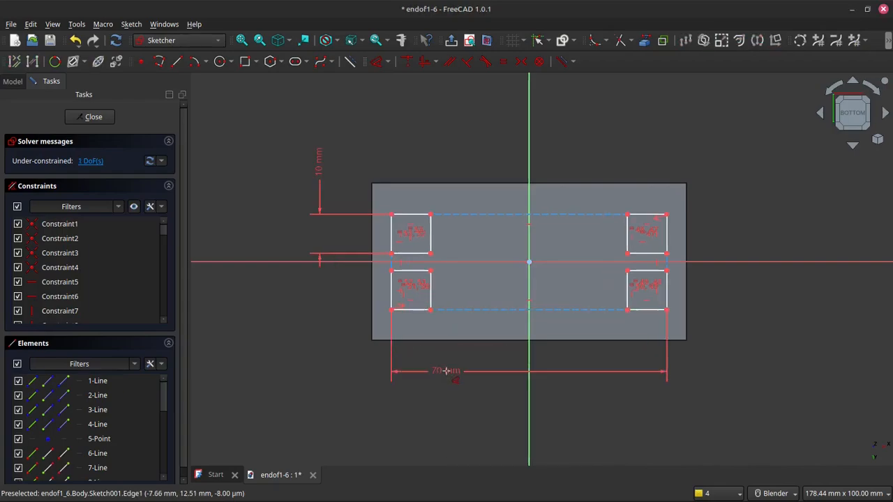
left_click(666, 263)
left_click(722, 161)
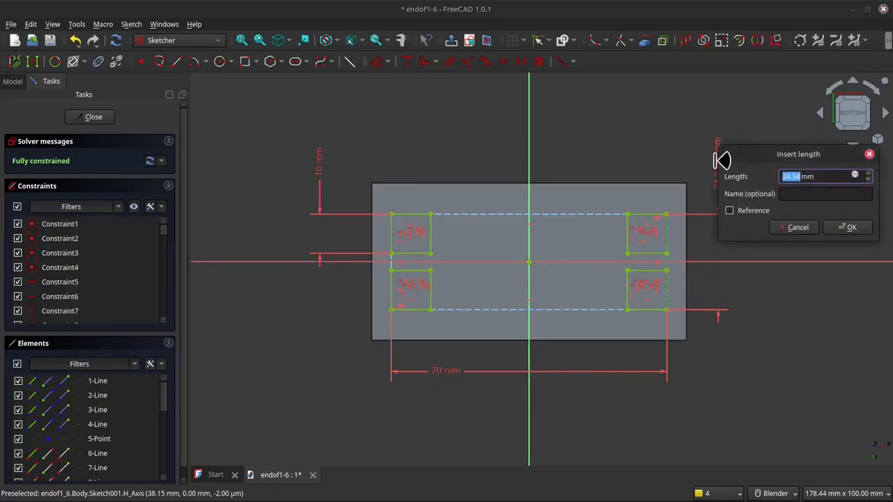
type("30")
key("Return")
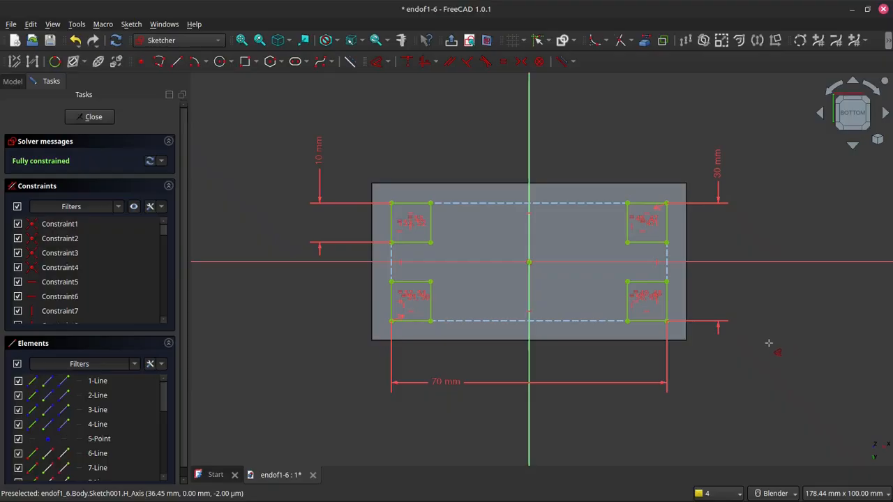
Step: Delete the 30 mm and 70 mm dimensions from the construction rectangle
left_click(717, 162)
key("Delete")
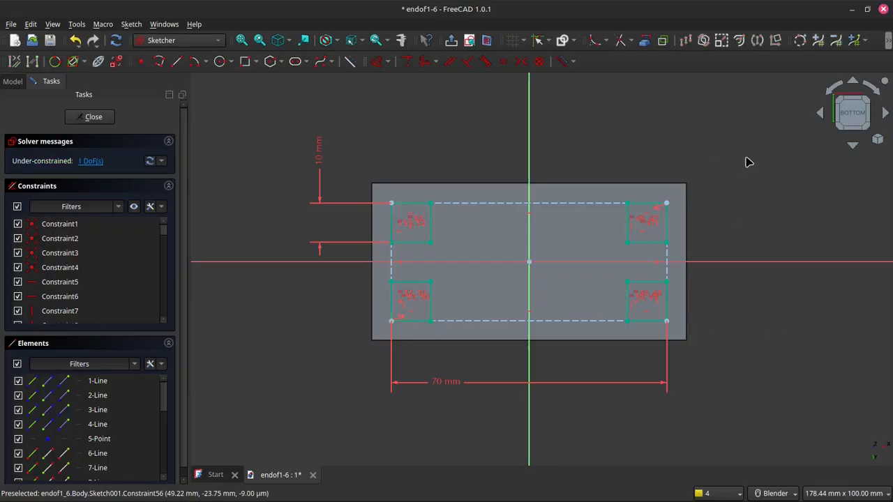
left_click(445, 388)
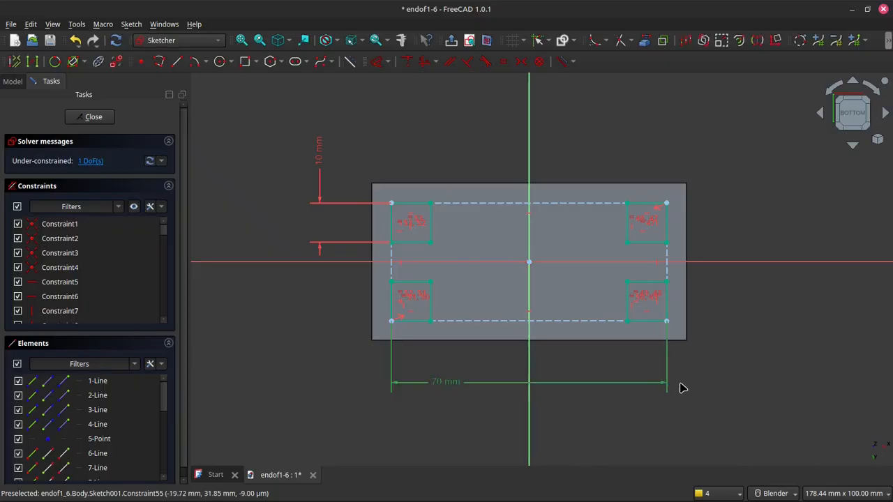
key("Delete")
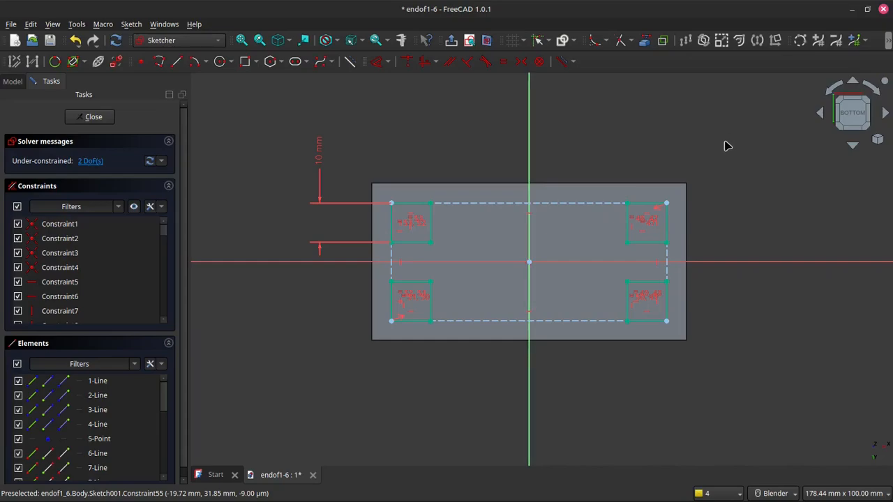
Step: Project the tabletop plate's right and upper edges into the sketch as external geometry
left_click(645, 41)
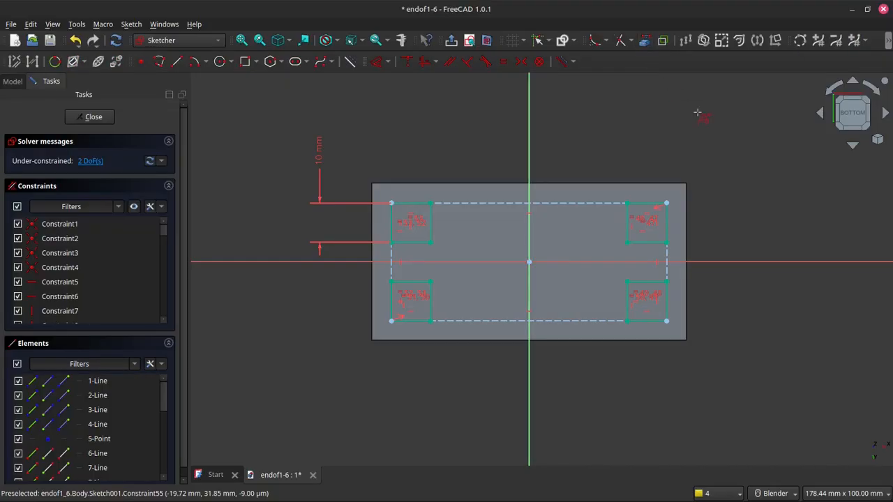
left_click(687, 231)
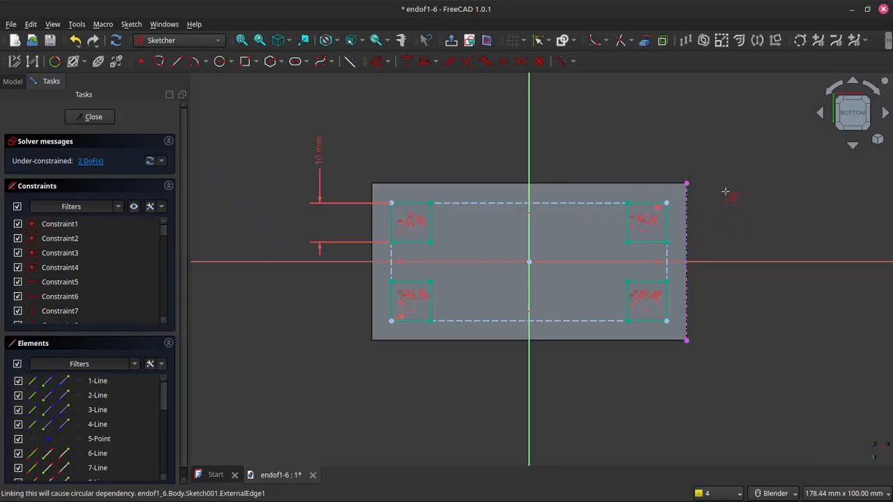
left_click(634, 182)
left_click(623, 185)
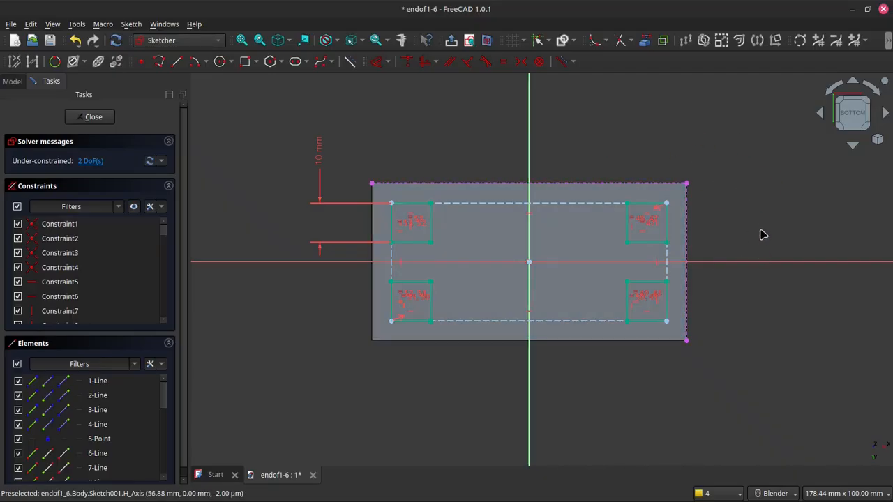
Step: Draw a horizontal construction line about 5 mm long from the upper-right square's outer corner to the plate's projected right edge
scroll(730, 207, "up", 5)
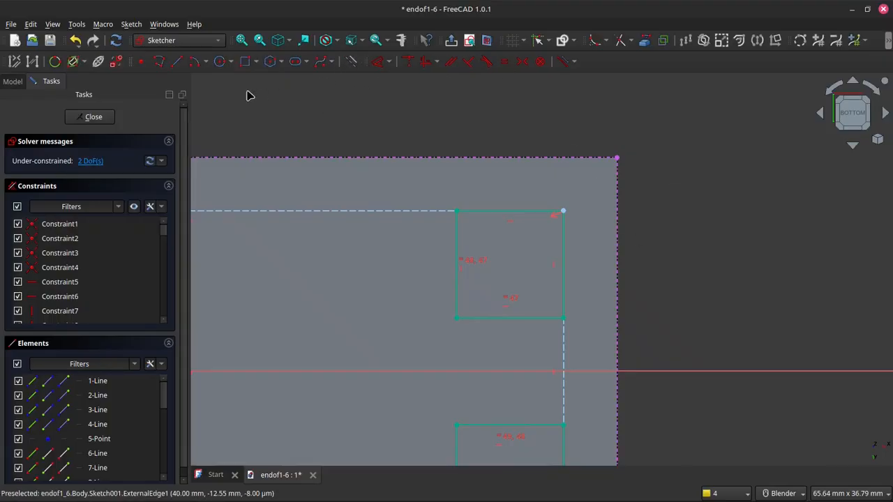
left_click(177, 62)
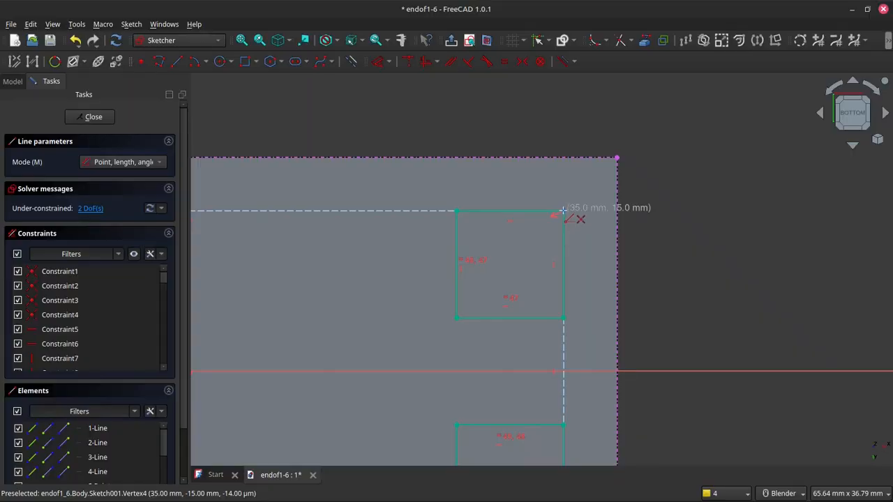
left_click(563, 209)
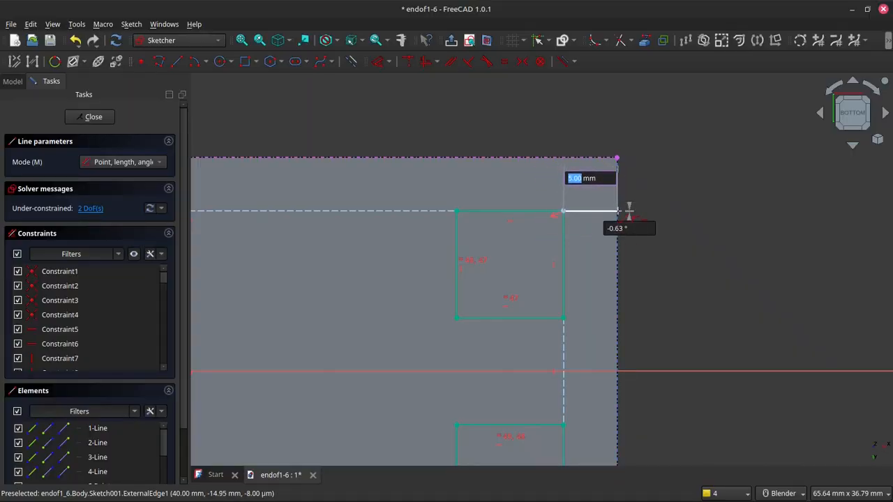
scroll(629, 209, "up", 4)
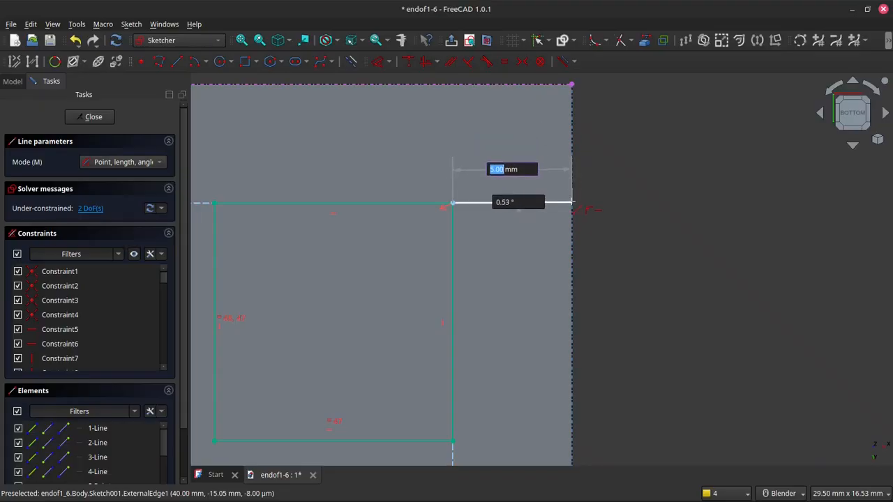
left_click(572, 202)
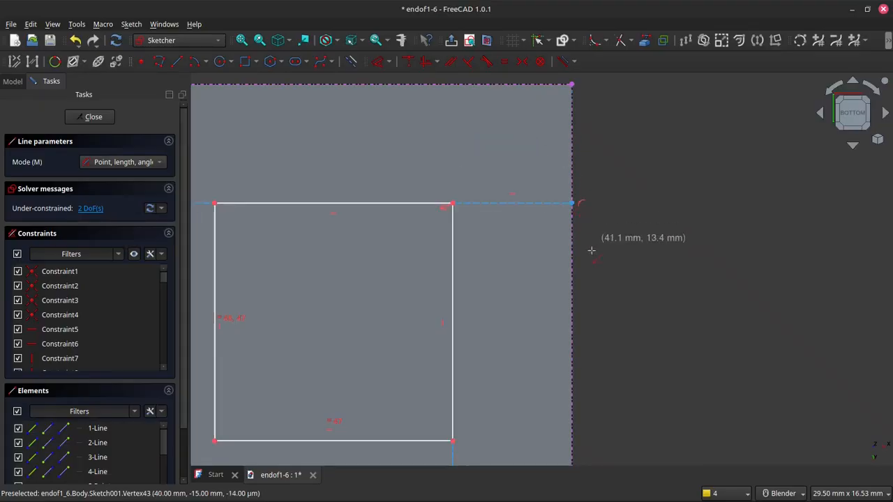
Step: Draw a vertical construction line about 5 mm long from the upper-right square's outer corner to the plate's projected upper edge
scroll(551, 260, "down", 3)
scroll(527, 258, "up", 4)
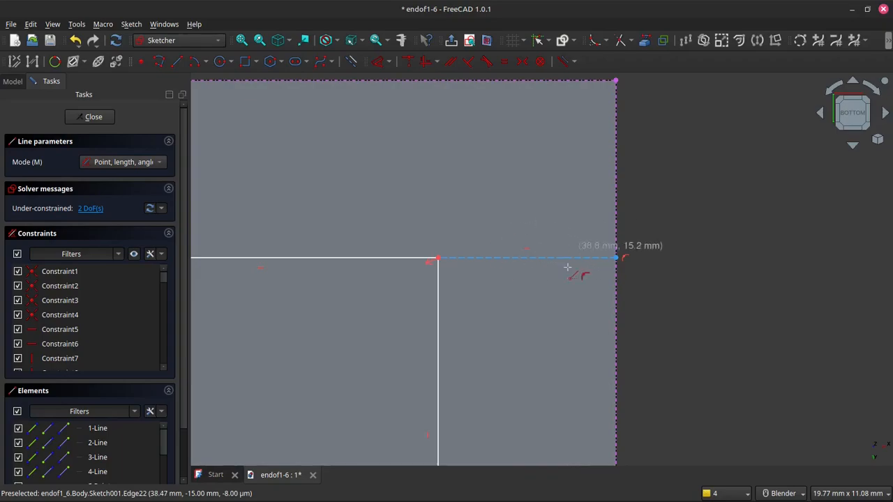
scroll(516, 244, "down", 2)
scroll(517, 273, "down", 3)
scroll(517, 272, "up", 2)
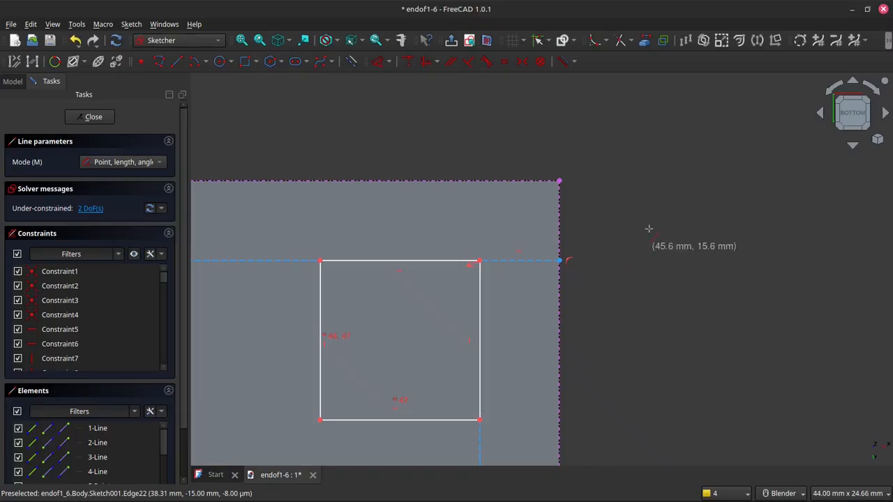
scroll(662, 199, "down", 2)
scroll(551, 218, "up", 3)
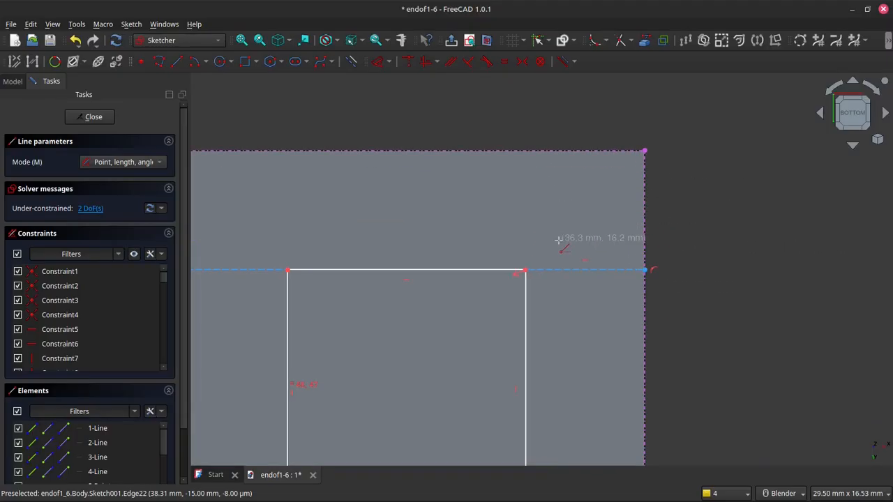
left_click(526, 270)
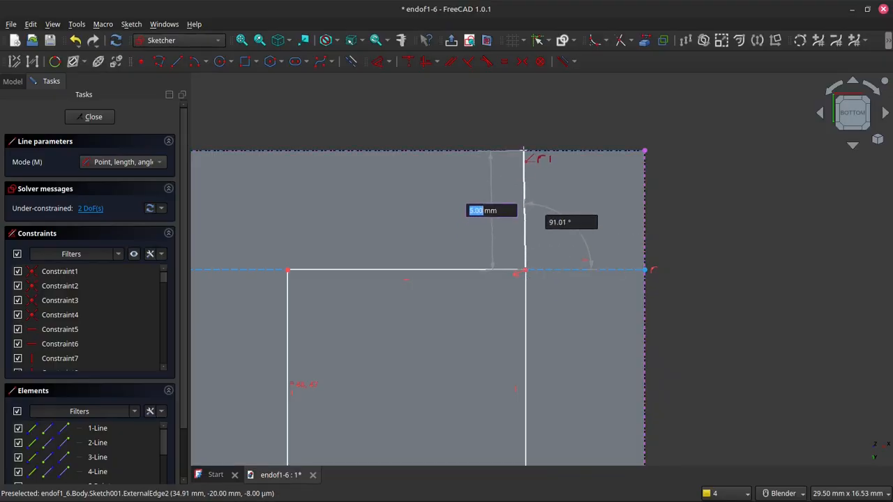
left_click(525, 150)
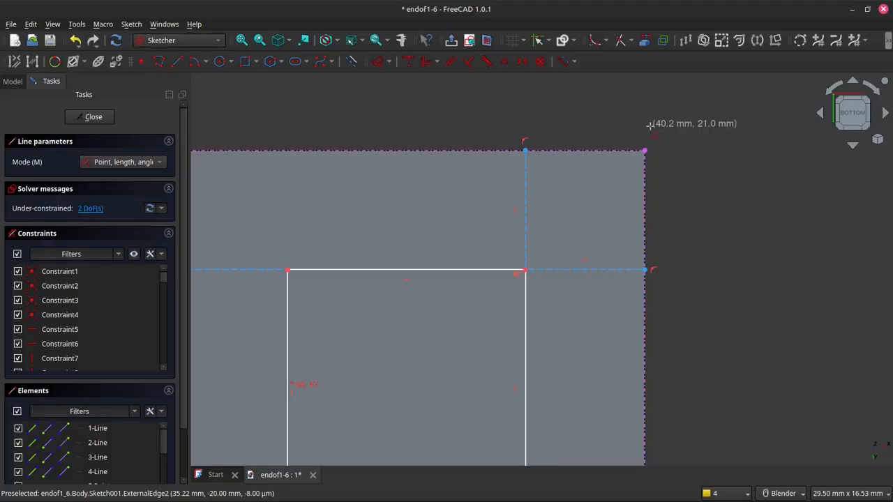
key("Escape")
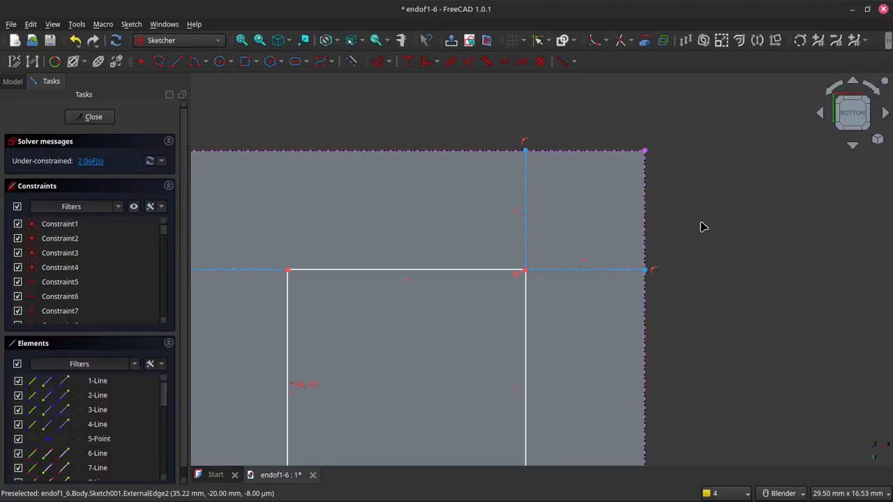
Step: Constrain the two short construction lines at the upper-right square's outer corner to equal length
scroll(703, 231, "down", 2)
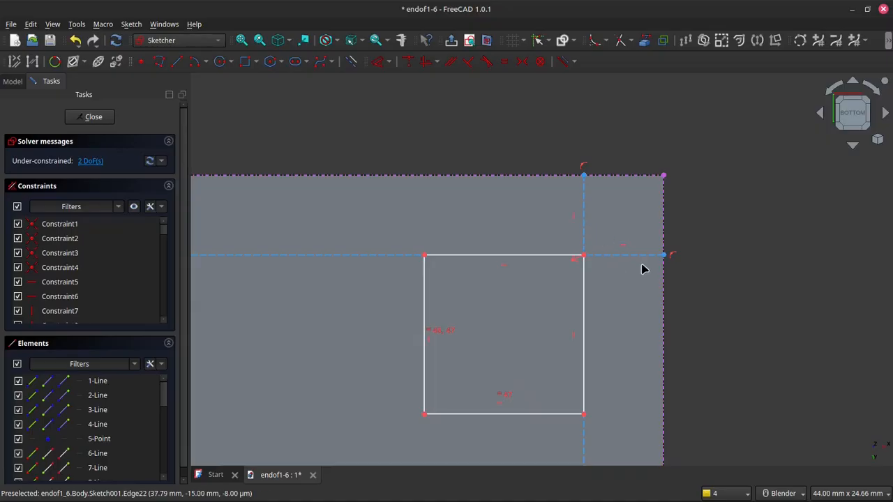
left_click(584, 218)
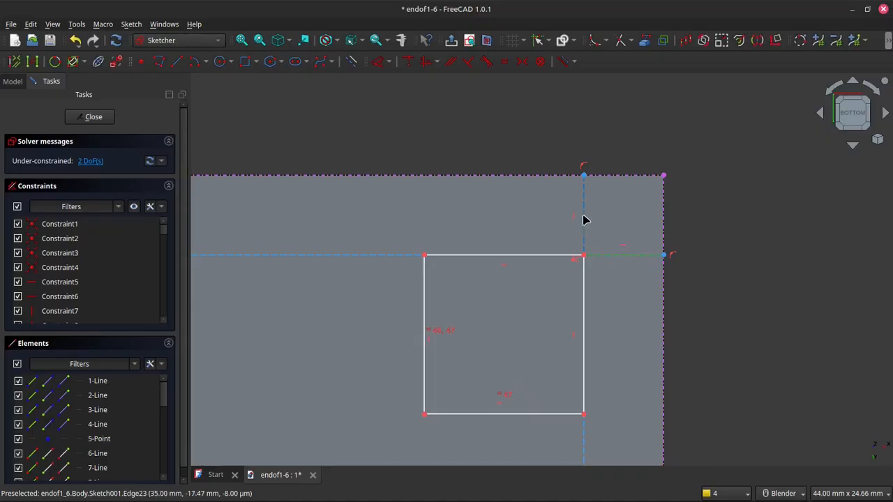
left_click(506, 65)
Step: Move the upper-right square's outer corner slightly inward to test the equal offsets from the plate edges
scroll(681, 260, "down", 6)
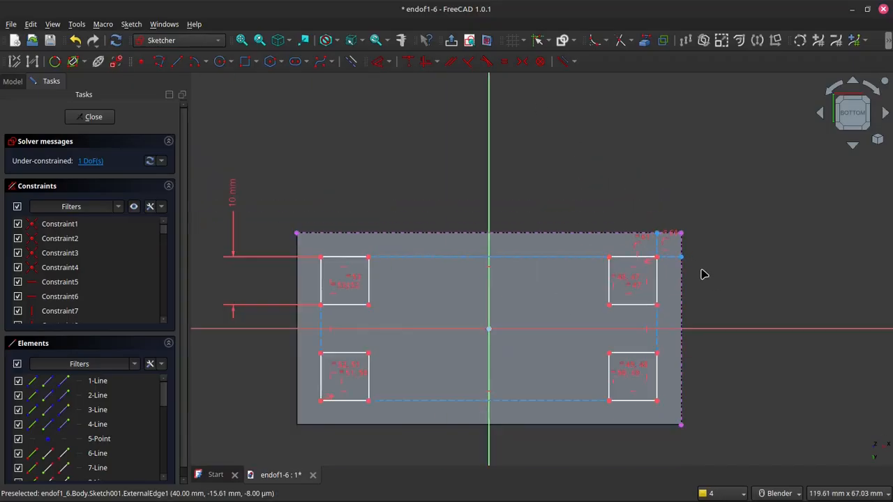
scroll(711, 279, "down", 3)
scroll(733, 283, "up", 5)
scroll(720, 281, "down", 1)
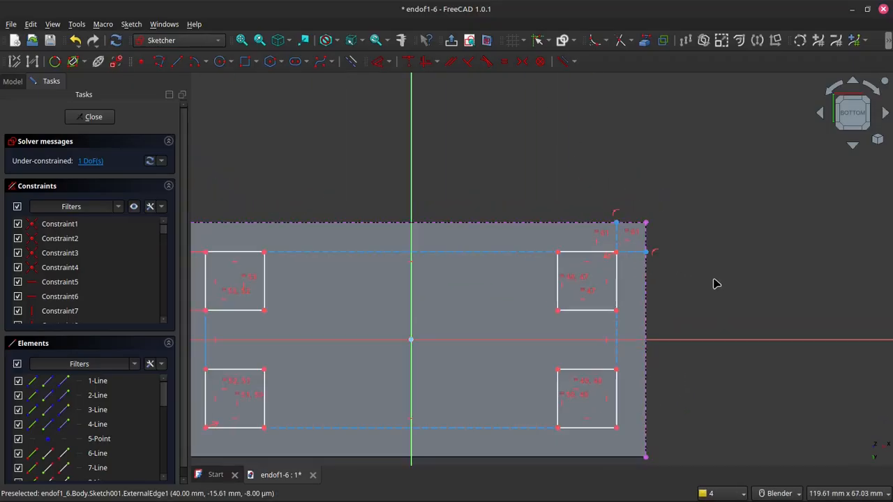
scroll(714, 283, "up", 1)
scroll(684, 280, "up", 2)
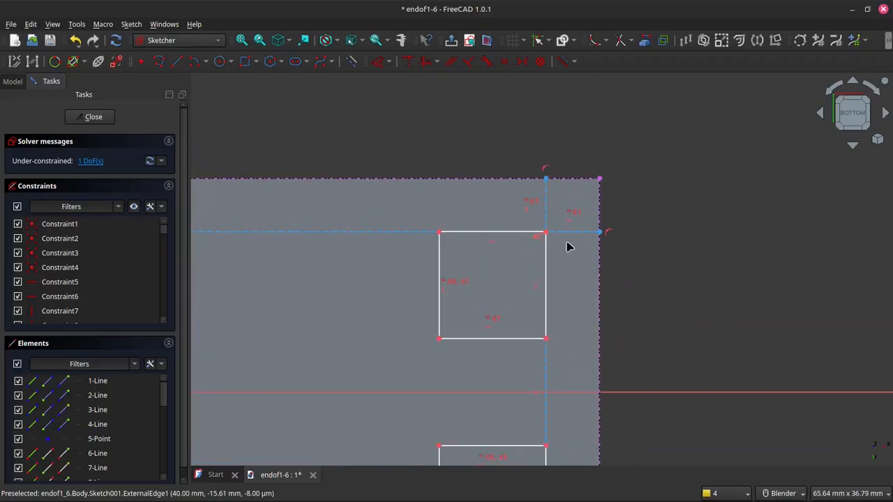
scroll(567, 250, "down", 3)
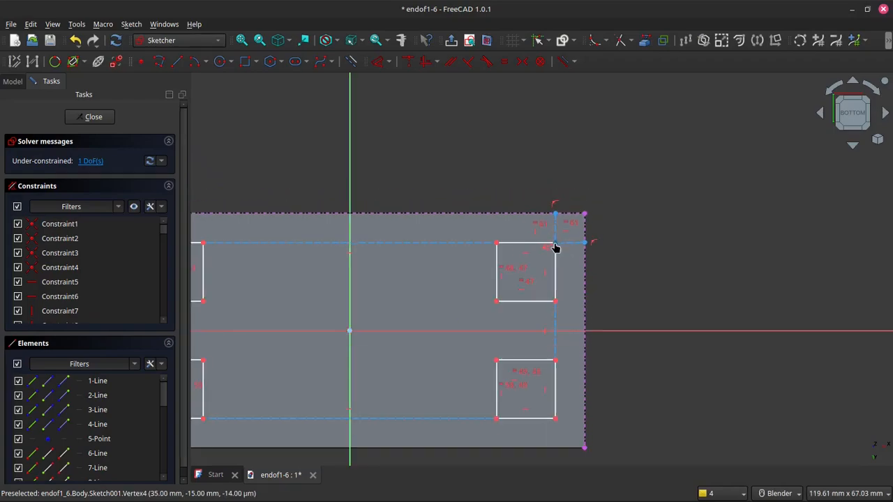
mouse_move(555, 247)
left_mouse_down()
mouse_move(534, 261)
mouse_move(556, 241)
mouse_move(568, 243)
mouse_move(553, 249)
left_mouse_up()
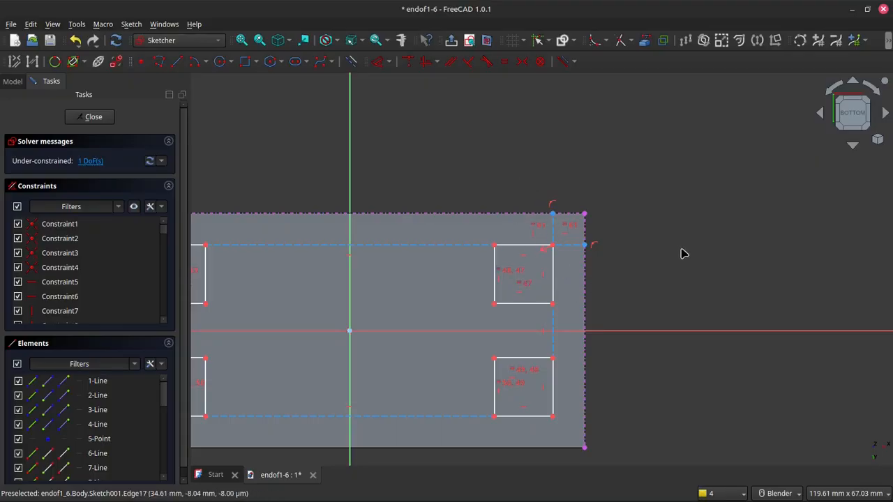
Step: Dimension the vertical construction line between the upper-right square and the plate's upper edge to 5 mm and leave the sketch
scroll(669, 264, "down", 2)
scroll(666, 271, "up", 3)
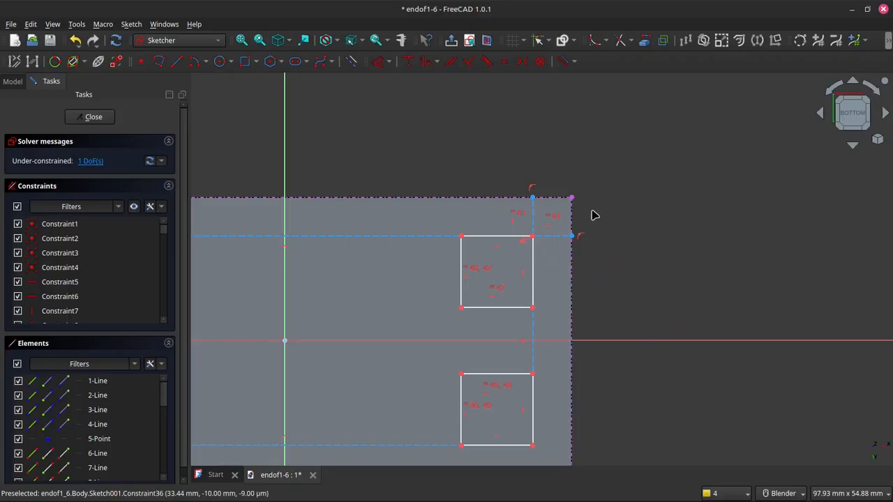
left_click(379, 62)
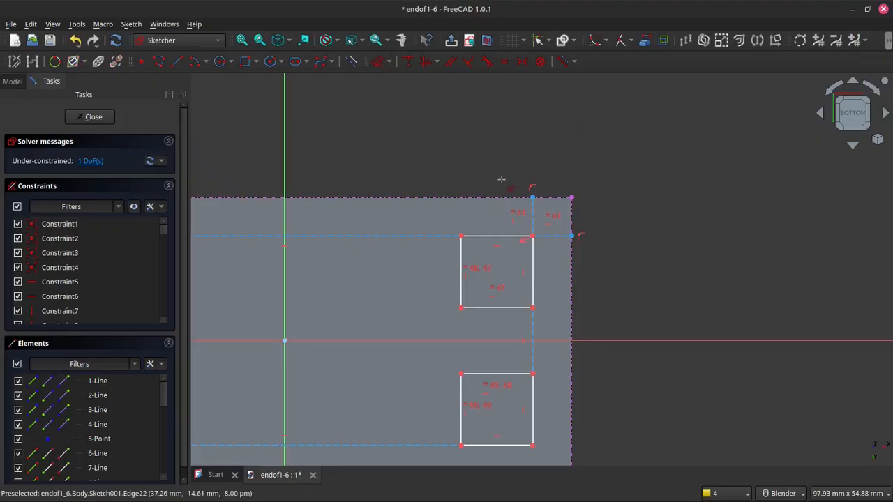
left_click(533, 220)
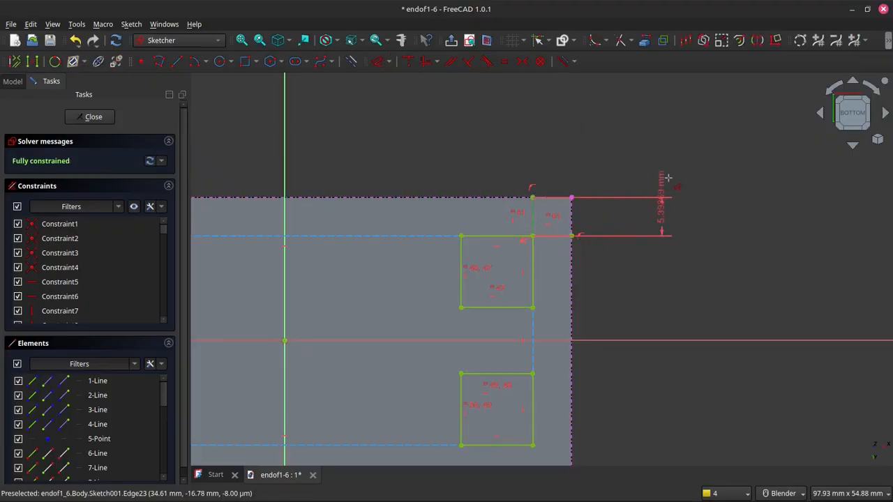
left_click(690, 129)
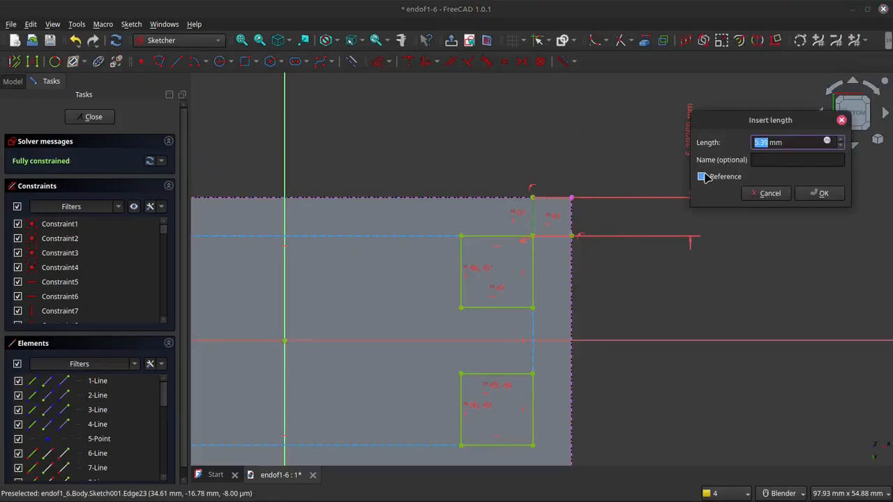
type("5")
key("Return")
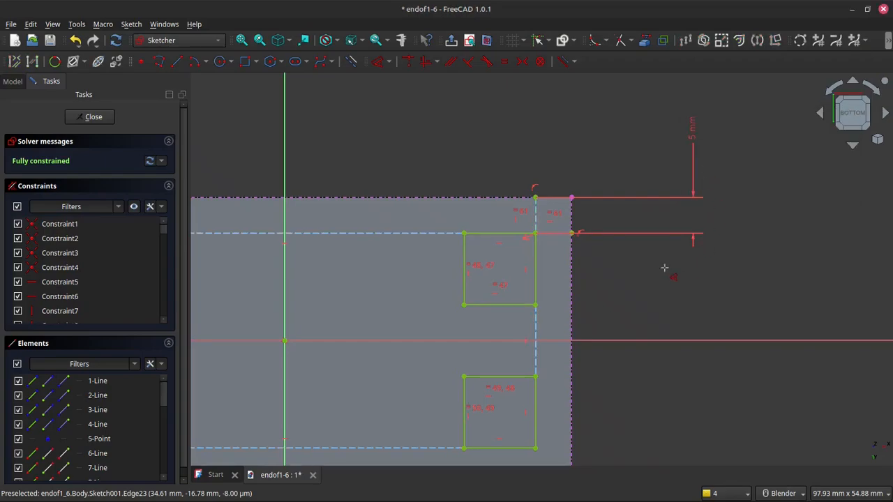
scroll(665, 268, "down", 4)
scroll(474, 307, "up", 1)
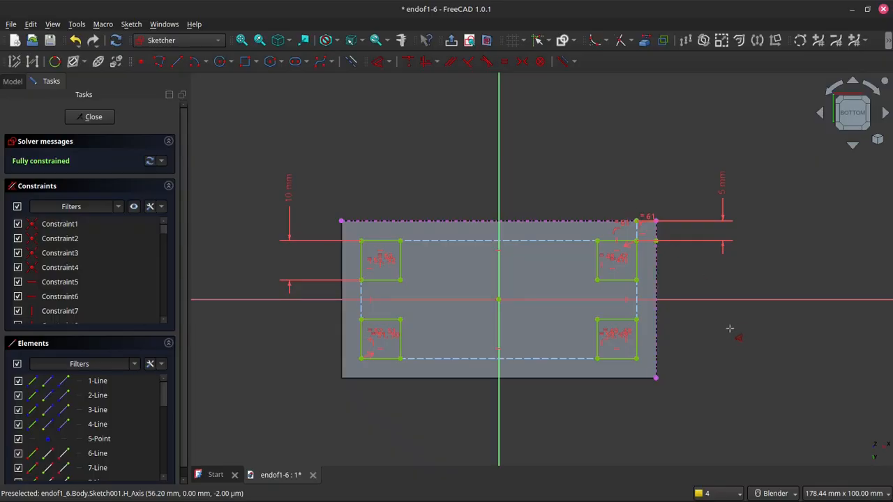
key("Escape")
Step: Pad the four-square leg sketch 60 mm down from the underside of the tabletop
left_click(851, 101)
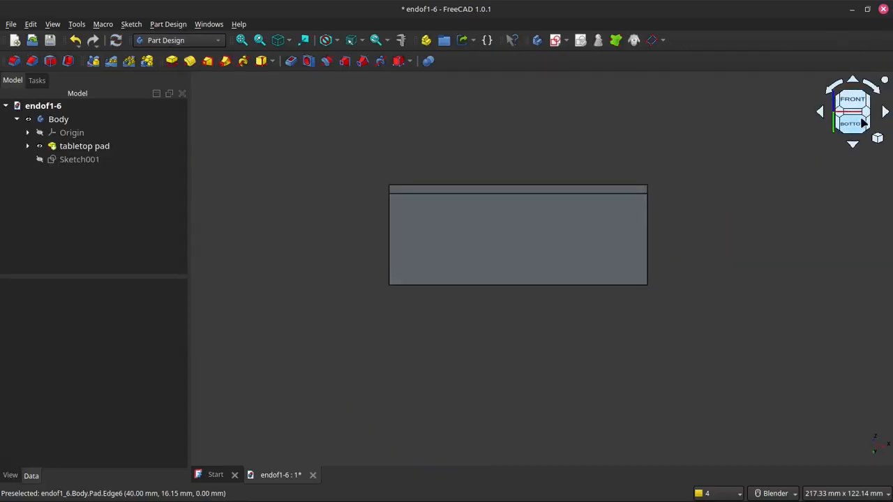
left_click(867, 117)
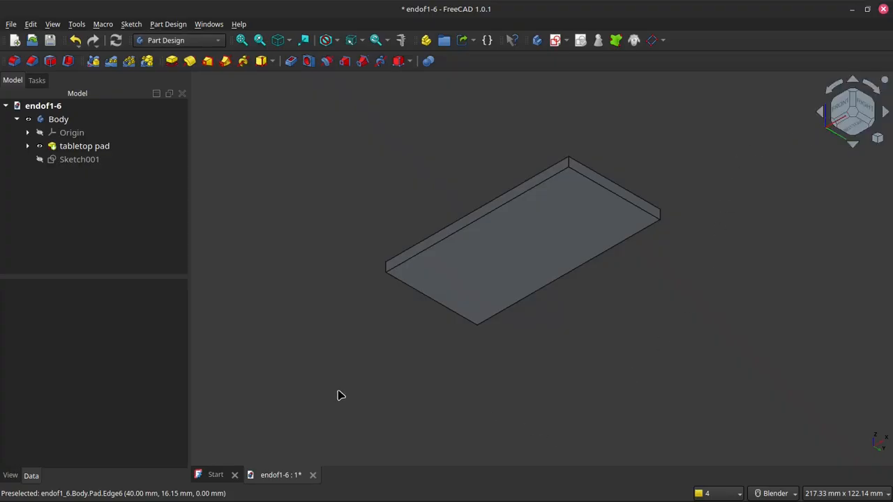
left_click(77, 160)
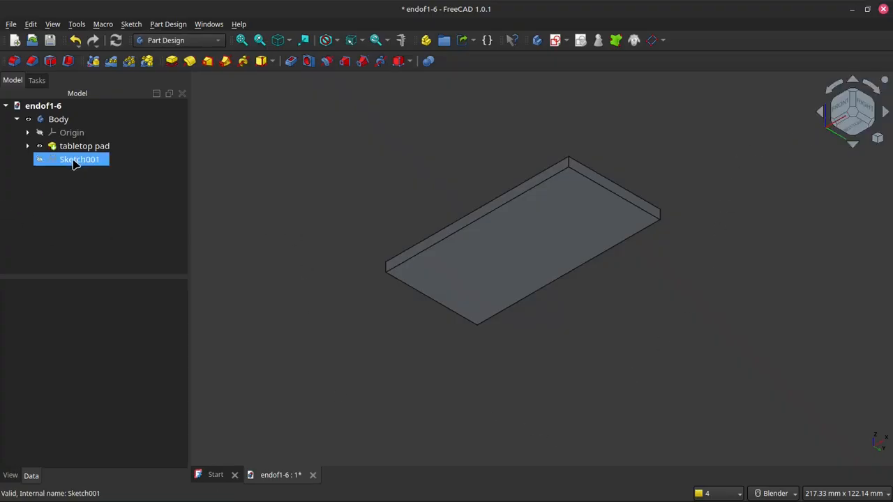
left_click(76, 162)
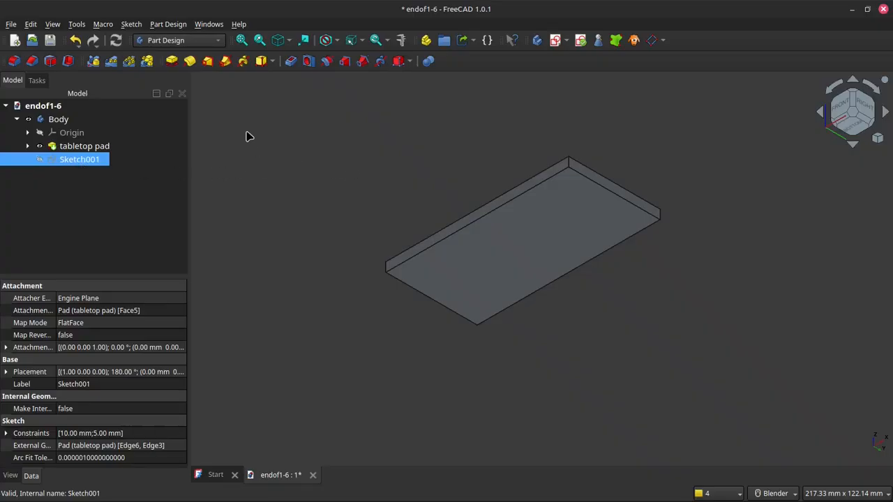
left_click(172, 61)
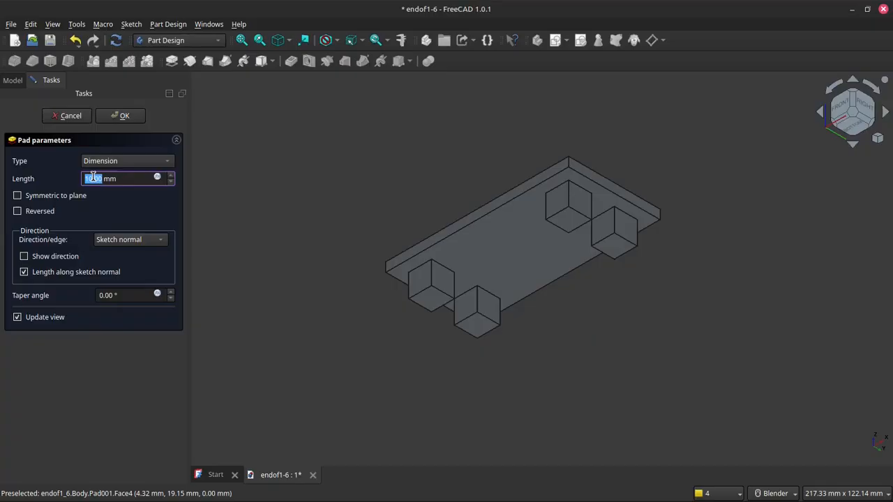
type("60")
key("Return")
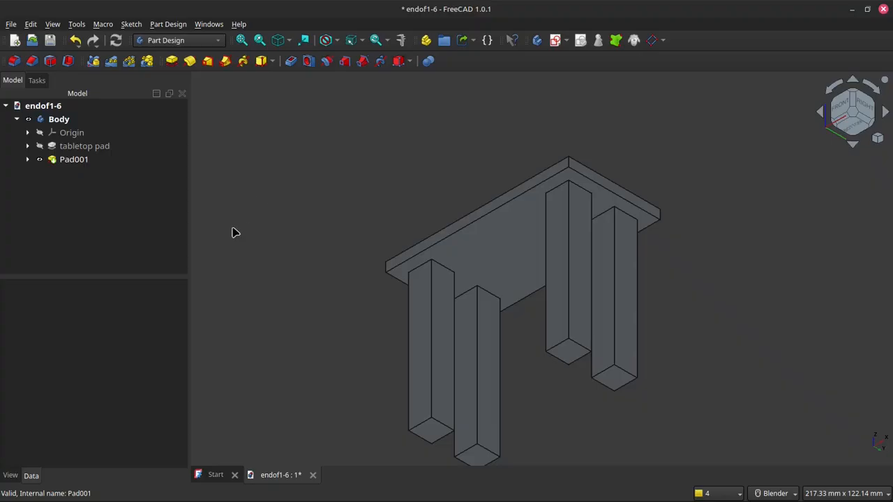
Step: Rename the new pad of the four legs to "leg pad"
left_click(69, 164)
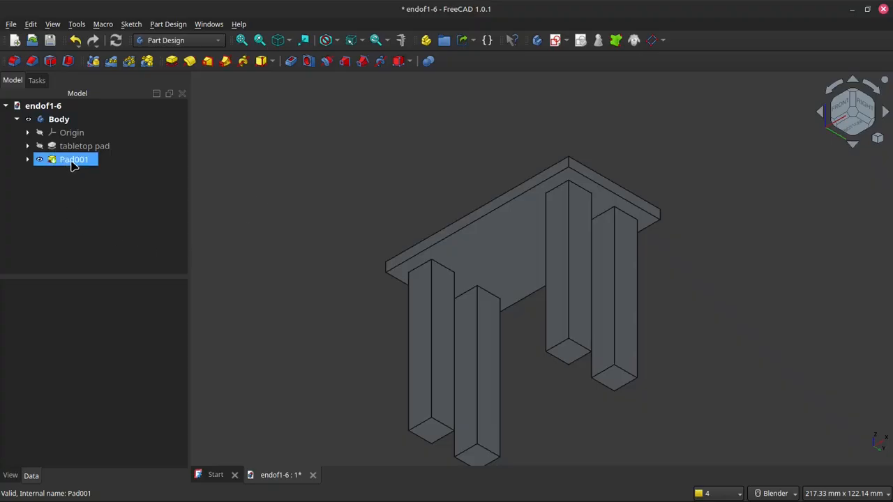
left_click(73, 162)
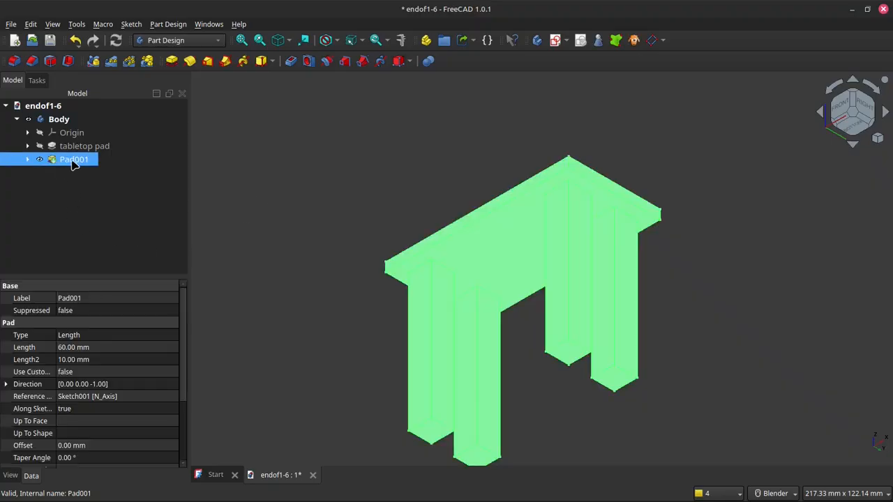
right_click(74, 161)
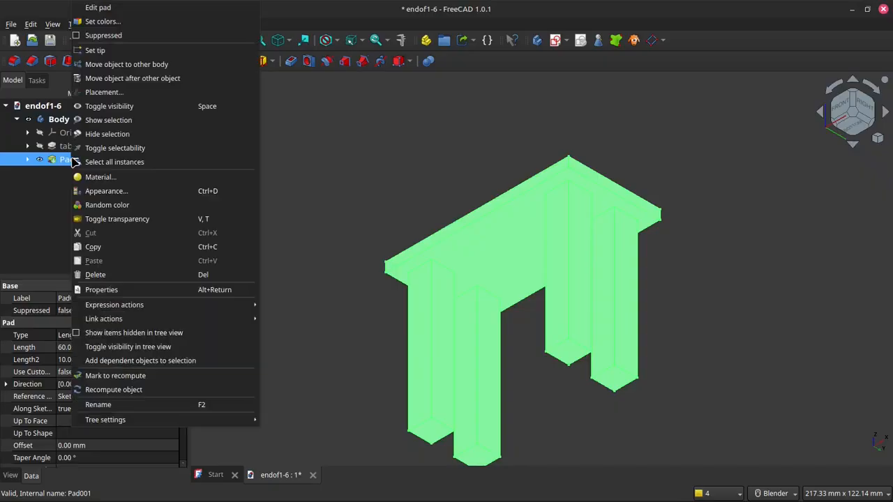
left_click(143, 405)
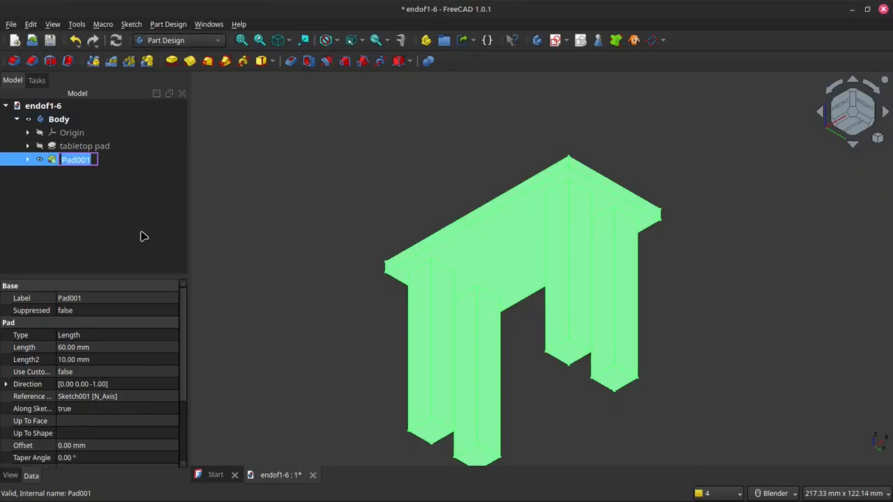
key("BackSpace")
type("leg pad")
key("Return")
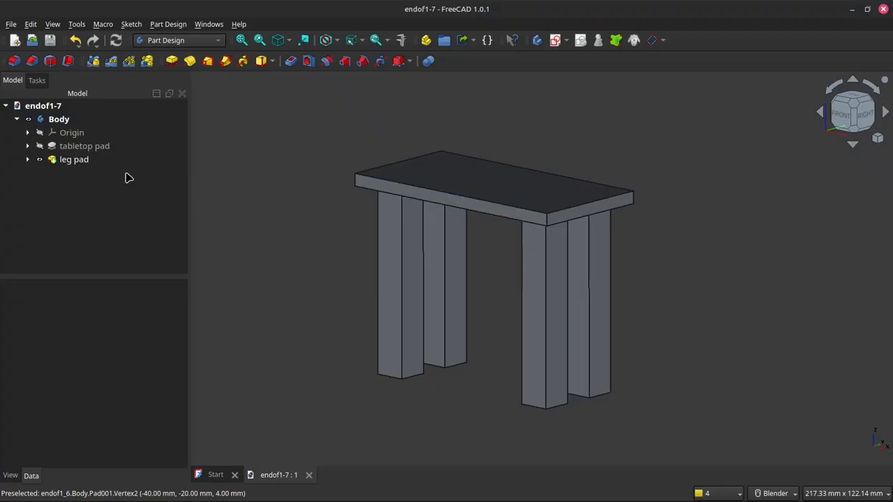
Step: Open the sketch beneath the tabletop pad for editing
left_click(99, 148)
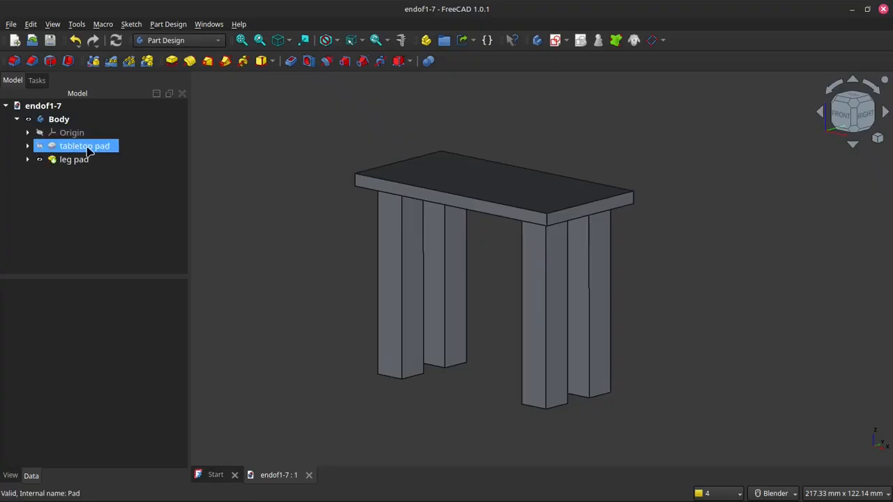
left_click(39, 146)
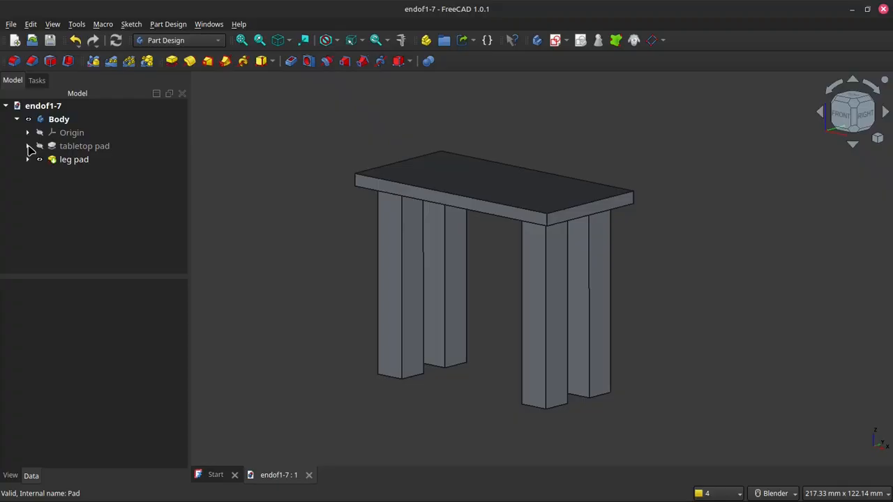
left_click(28, 146)
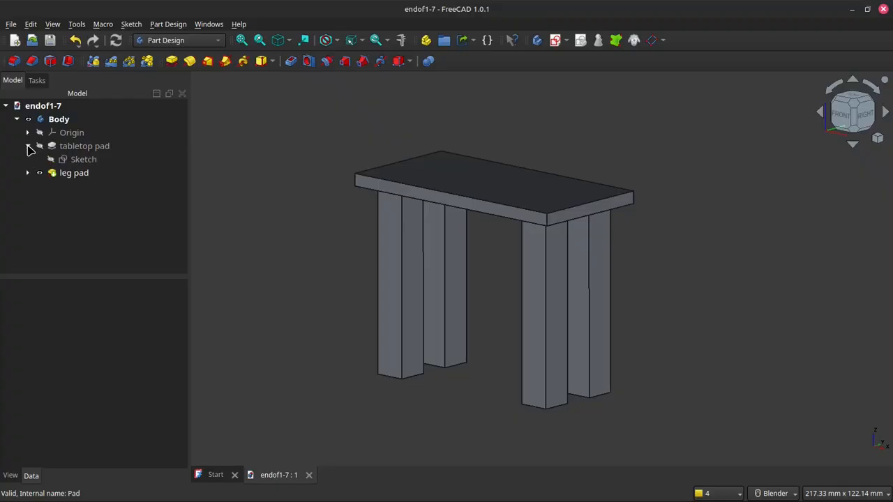
left_click(89, 160)
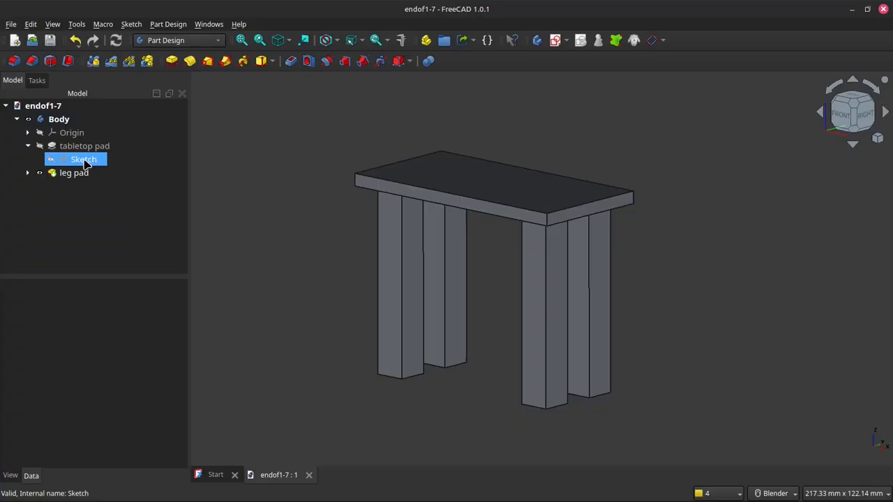
double_click(83, 160)
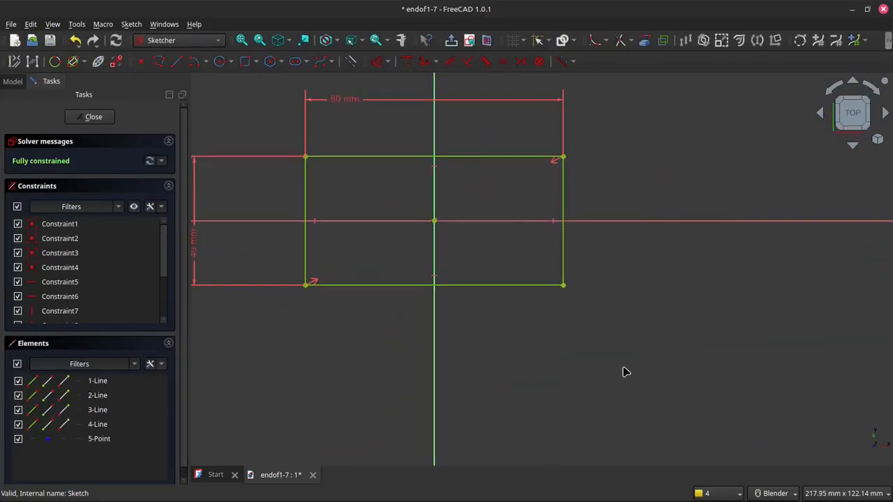
Step: Set the tabletop rectangle's horizontal dimension to 100 mm
scroll(454, 319, "down", 3)
scroll(426, 282, "up", 4)
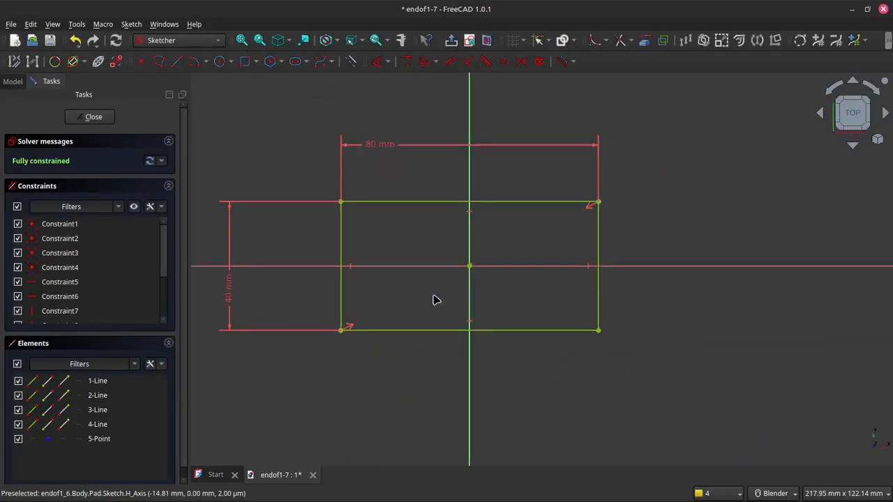
scroll(433, 300, "down", 2)
scroll(369, 303, "up", 1)
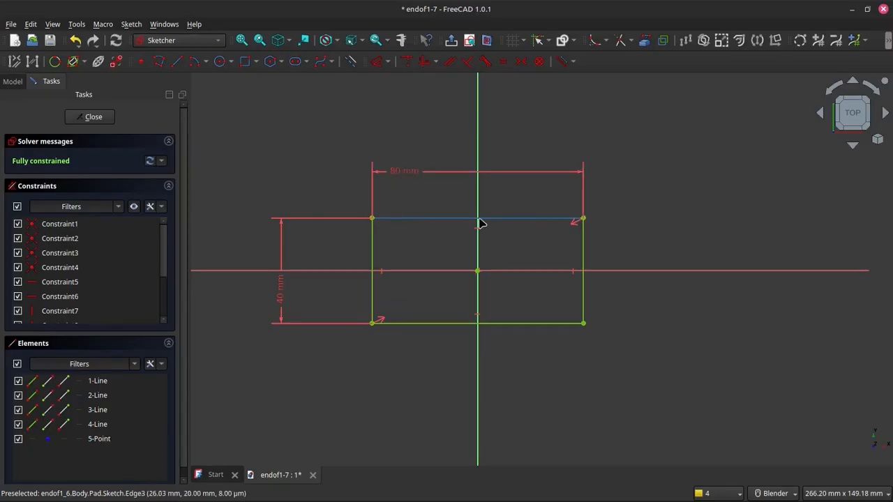
double_click(398, 174)
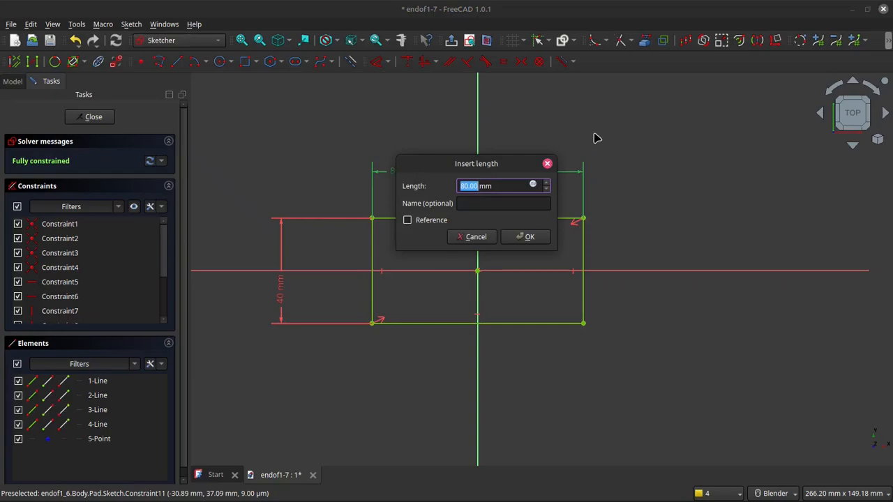
type("100")
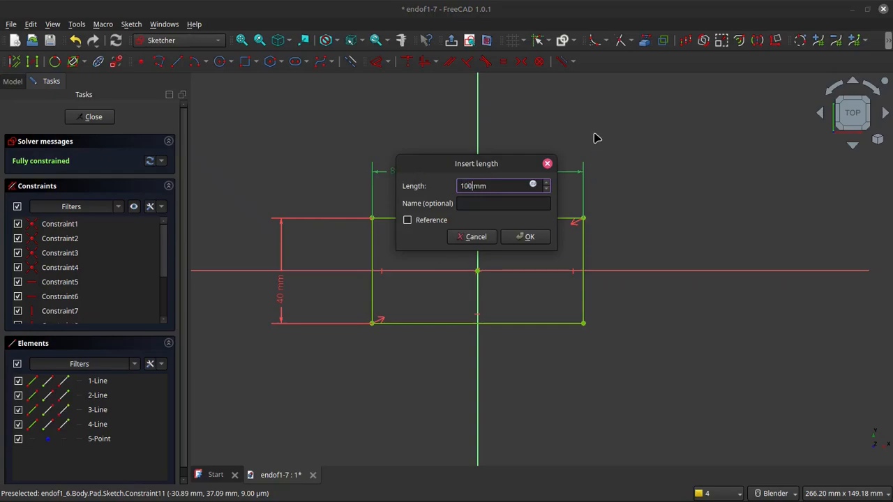
left_click(529, 237)
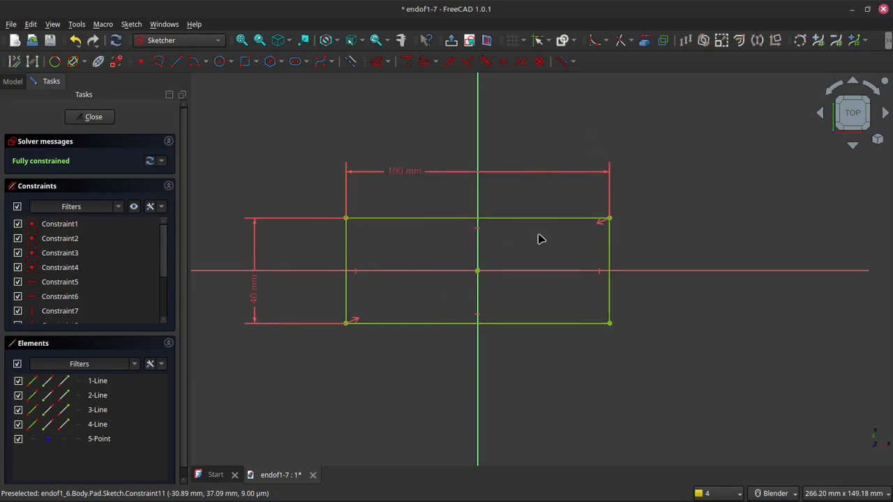
Step: Set the tabletop rectangle's vertical dimension to 60 mm and close the sketch
double_click(254, 300)
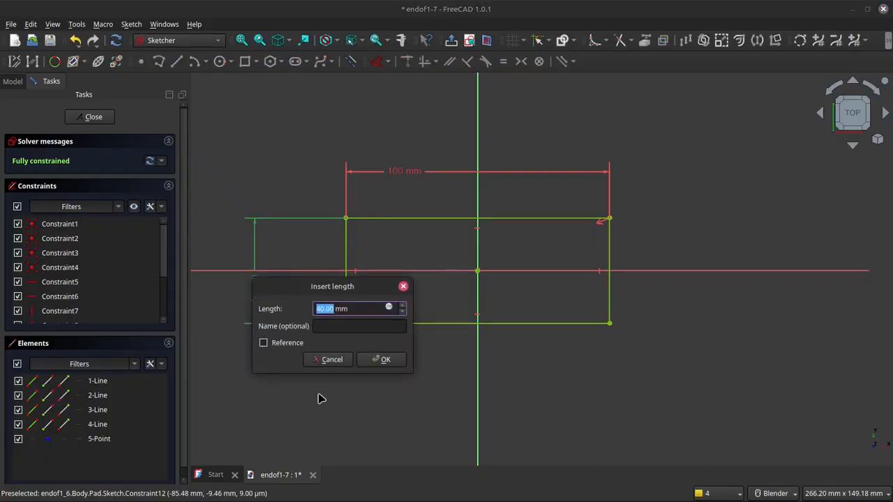
type("60")
left_click(382, 359)
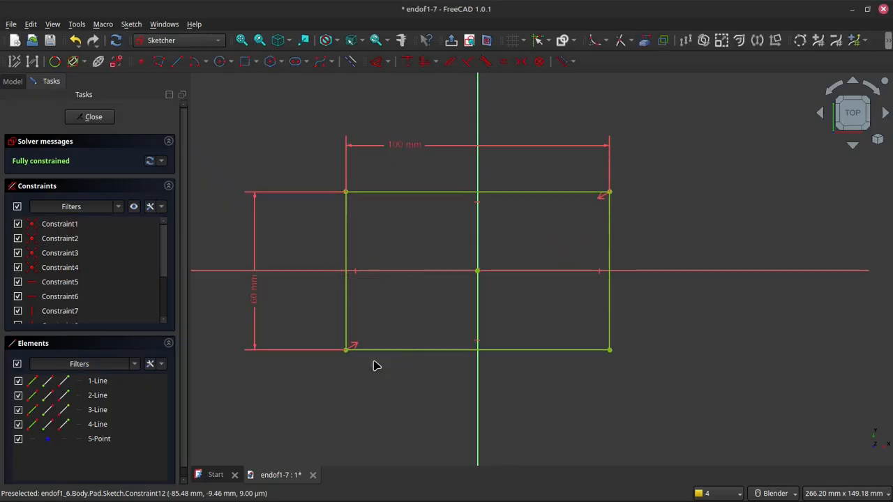
left_click(103, 119)
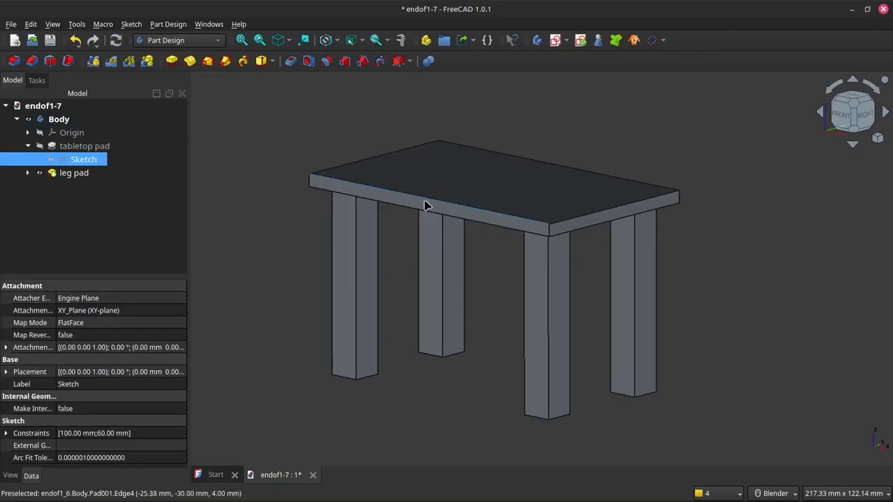
Step: Inspect the resized table from below and above to check the leg positions relative to the tabletop edges
scroll(469, 259, "down", 4)
scroll(481, 281, "up", 2)
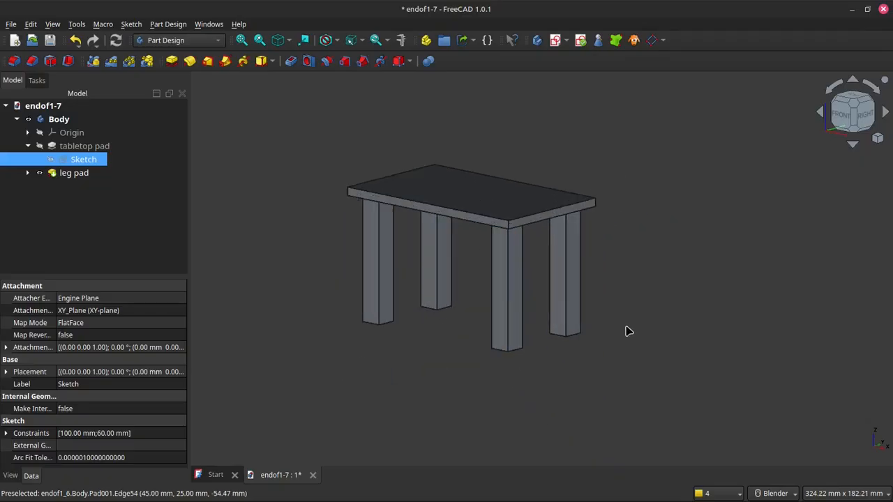
middle_click_drag(625, 325, 611, 256)
scroll(611, 265, "down", 2)
scroll(540, 334, "up", 5)
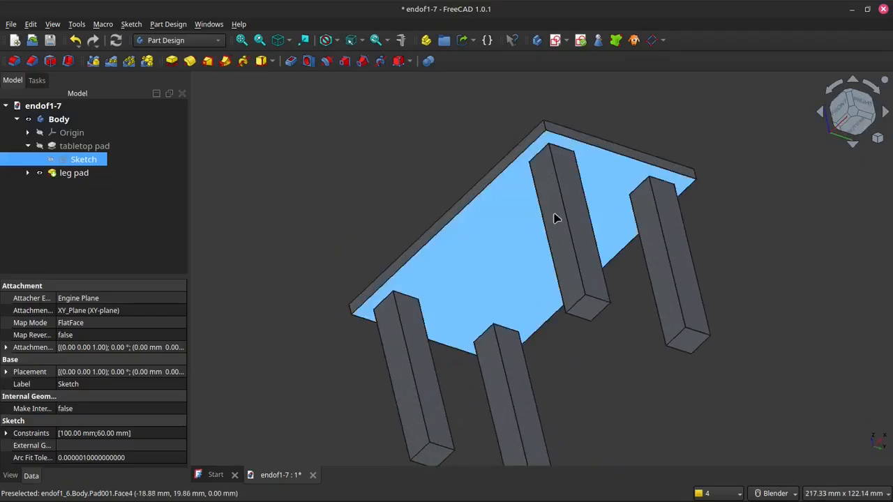
scroll(652, 200, "down", 2)
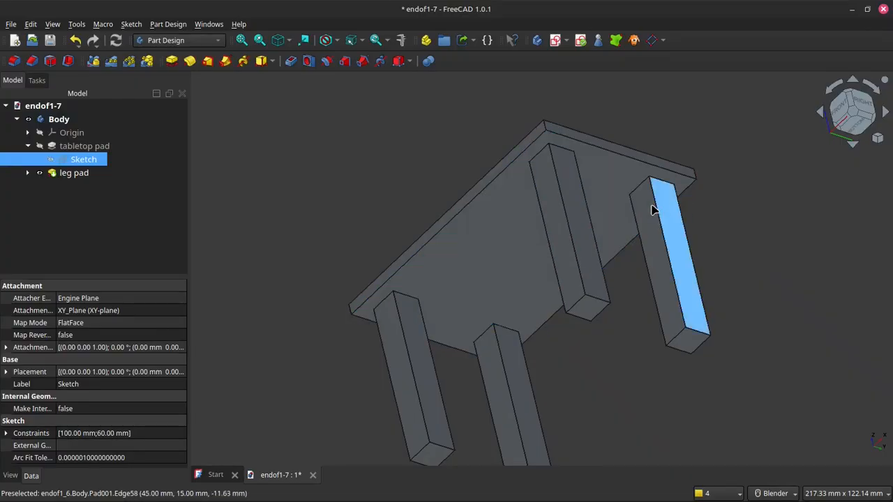
scroll(563, 304, "down", 2)
scroll(552, 307, "up", 2)
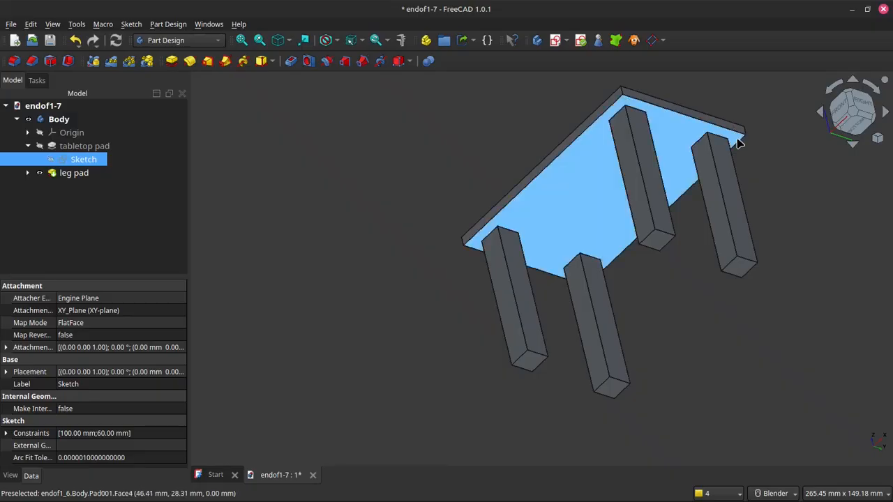
scroll(657, 155, "down", 2)
middle_click_drag(658, 155, 644, 177)
scroll(623, 174, "up", 5)
middle_click_drag(723, 328, 604, 315)
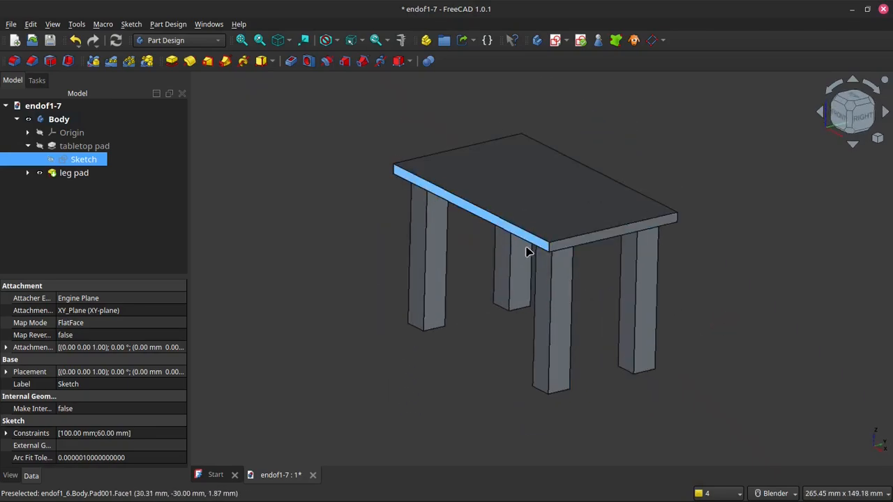
Step: Open the sketch beneath the leg pad for editing
scroll(523, 293, "down", 2)
scroll(517, 309, "up", 1)
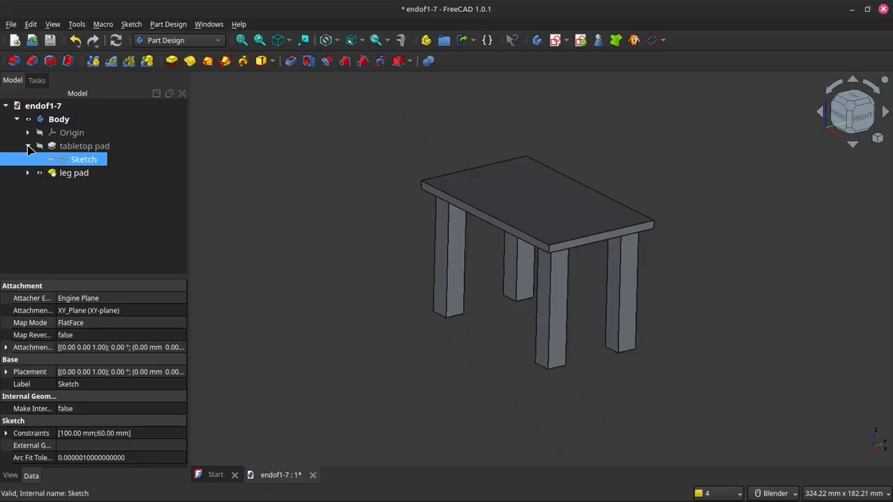
left_click(28, 147)
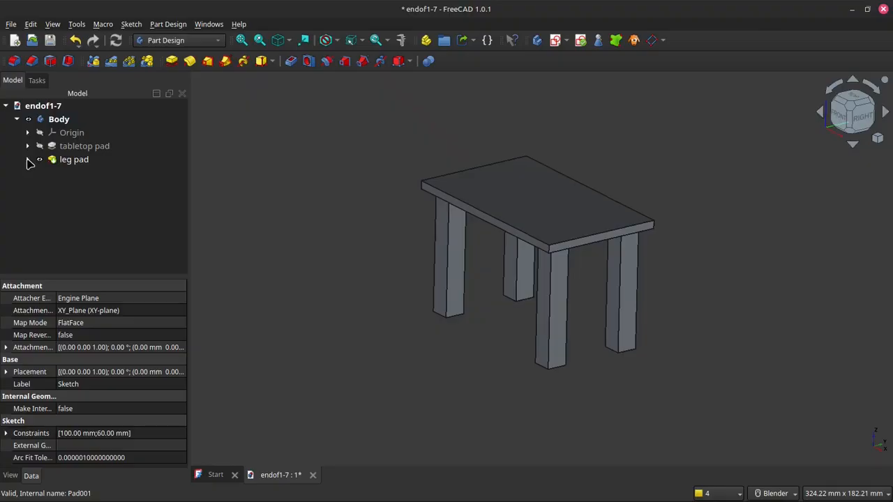
left_click(27, 159)
left_click(69, 160)
left_click(92, 174)
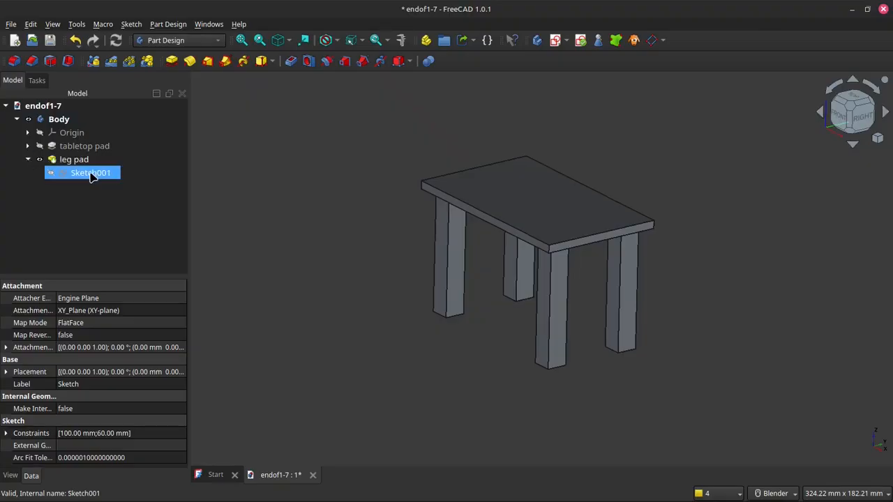
double_click(93, 174)
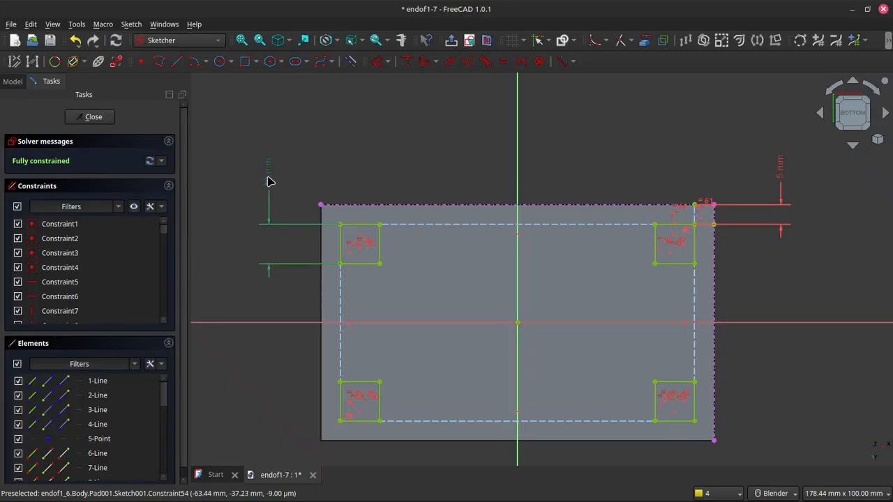
Step: Set the side length of the leg squares to 8 mm and close the sketch
double_click(268, 181)
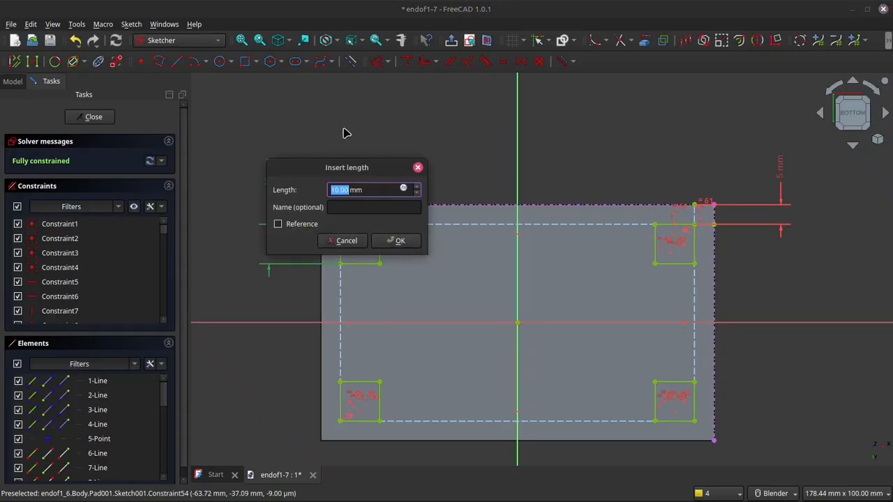
type("8")
left_click(400, 243)
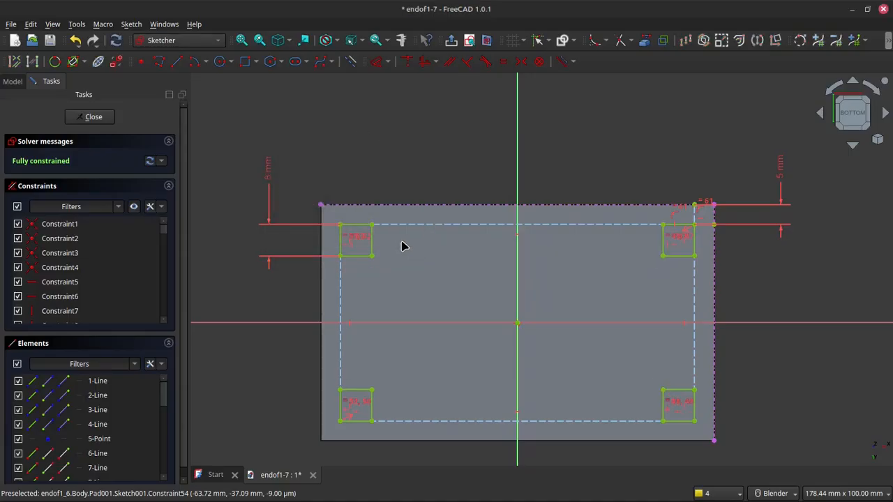
left_click(105, 120)
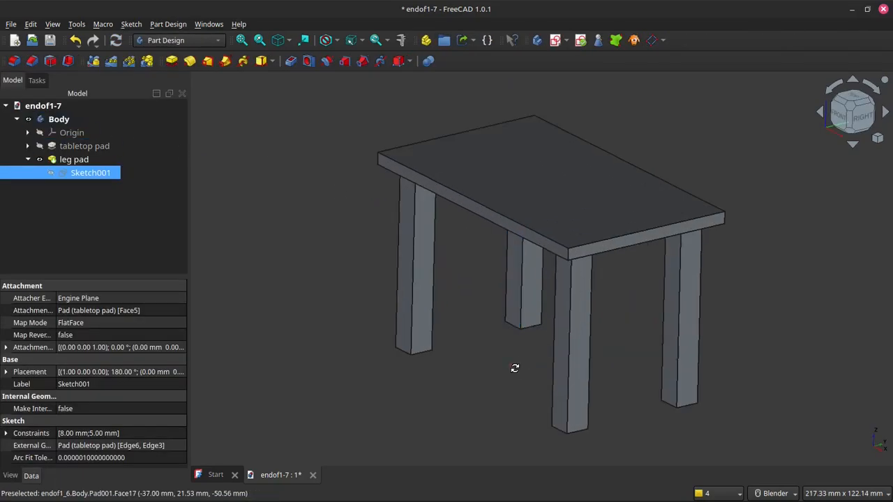
mouse_move(514, 367)
middle_mouse_down()
mouse_move(535, 345)
mouse_move(531, 329)
mouse_move(521, 362)
mouse_move(512, 355)
middle_mouse_up()
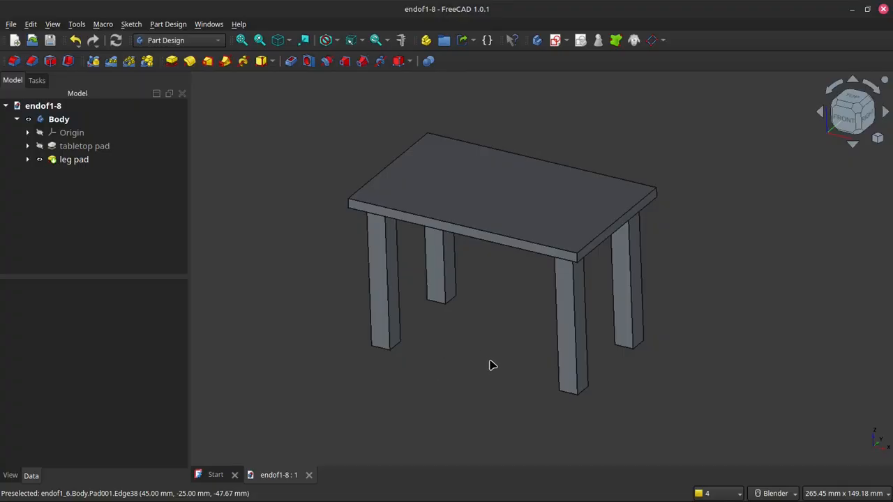
Step: Start a fillet on the vertical edge at one front corner of the tabletop
mouse_move(490, 365)
middle_mouse_down()
mouse_move(481, 361)
mouse_move(492, 360)
middle_mouse_up()
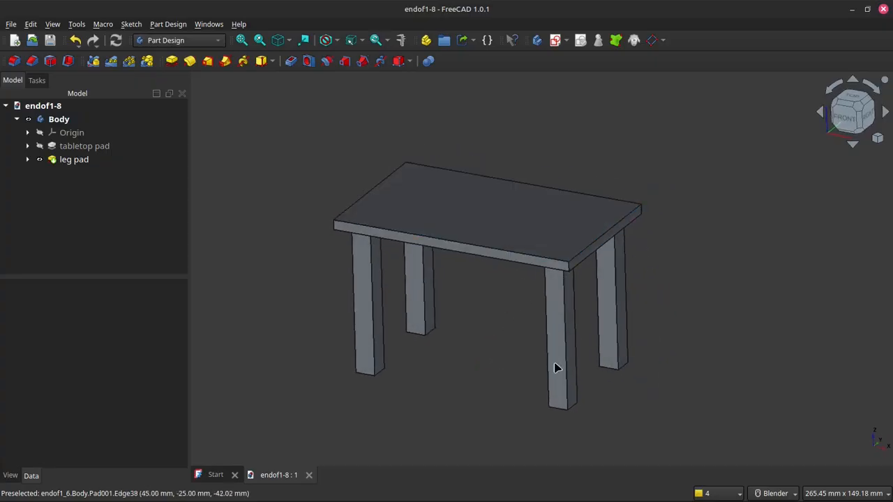
scroll(541, 359, "down", 2)
scroll(537, 358, "up", 2)
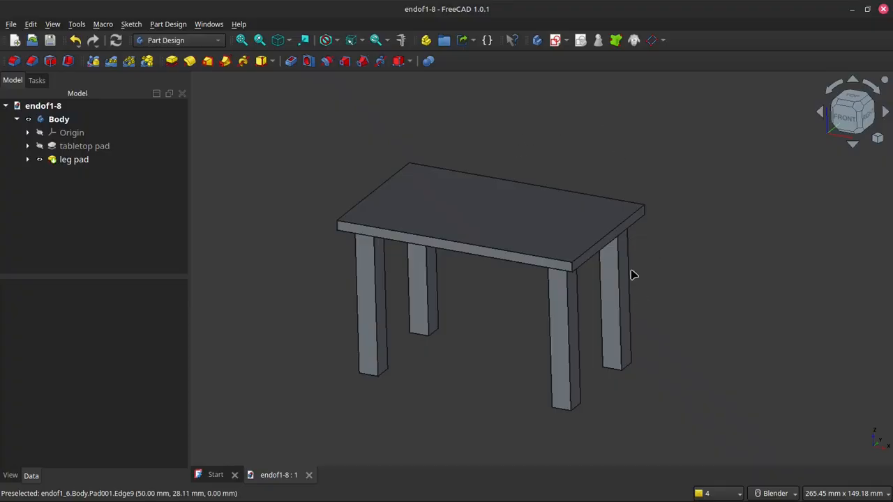
scroll(633, 275, "up", 2)
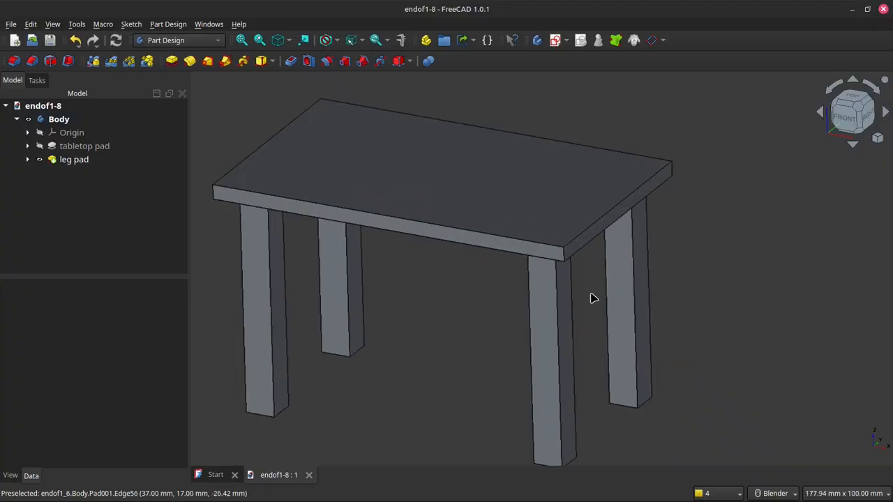
left_click(565, 257)
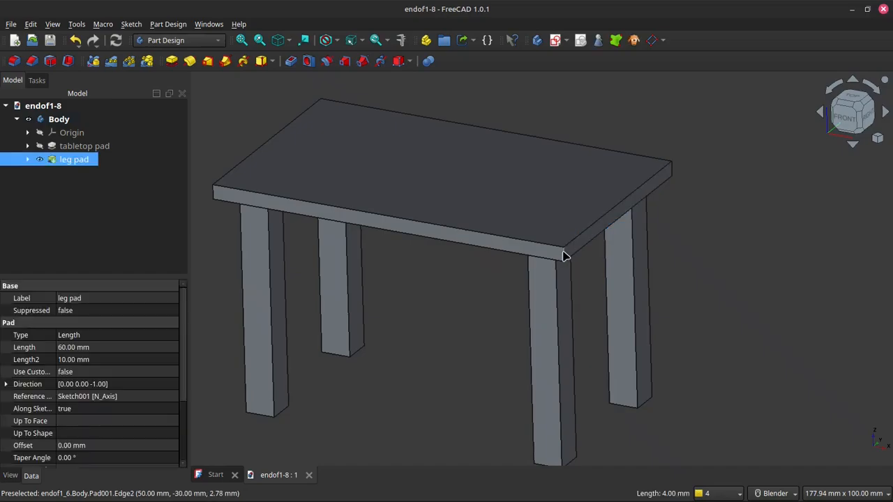
left_click(15, 63)
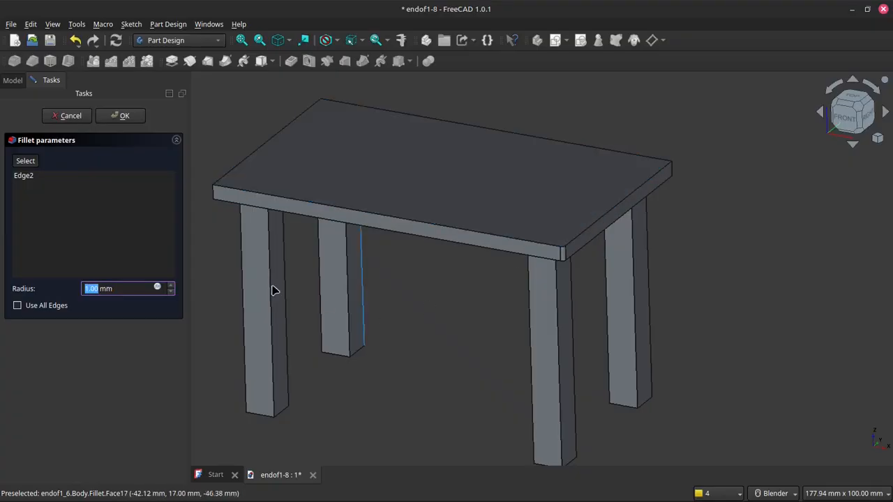
Step: Add the tabletop's other three vertical corner edges to the fillet
left_click(28, 161)
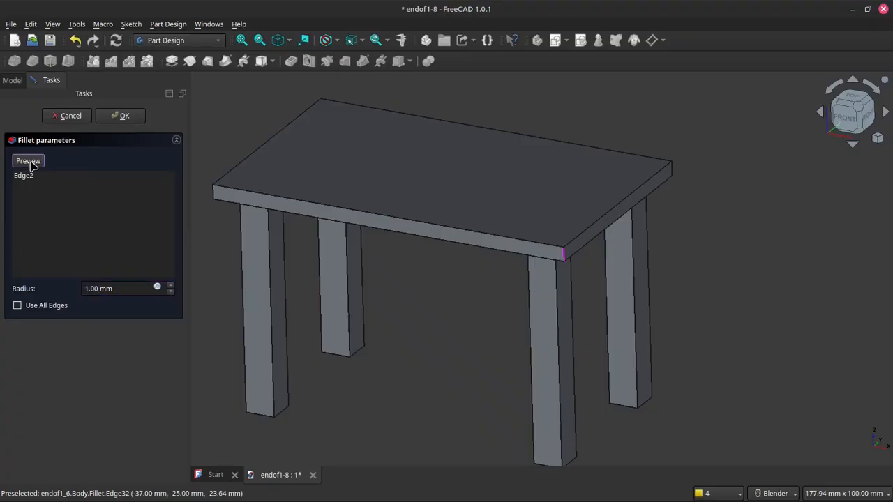
left_click(216, 195)
scroll(279, 192, "down", 5)
middle_click_drag(578, 261, 502, 261)
scroll(568, 220, "up", 3)
left_click(530, 235)
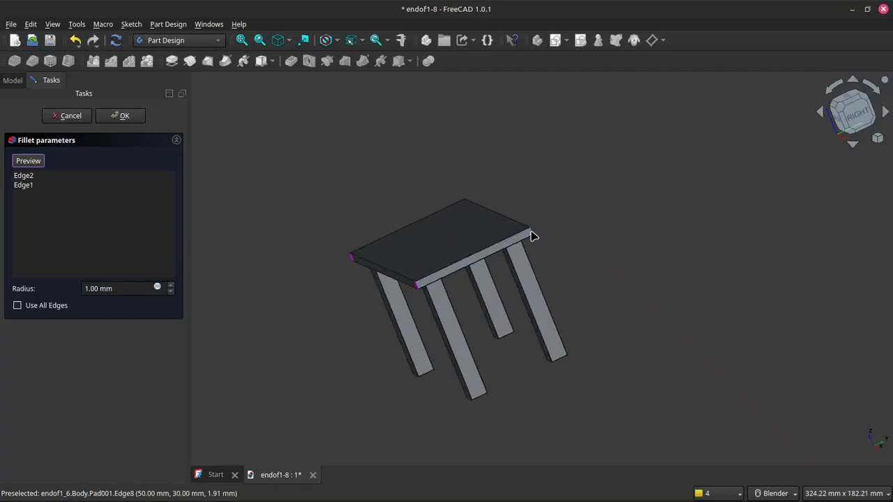
scroll(592, 245, "down", 3)
middle_click_drag(593, 245, 518, 283)
scroll(519, 283, "down", 2)
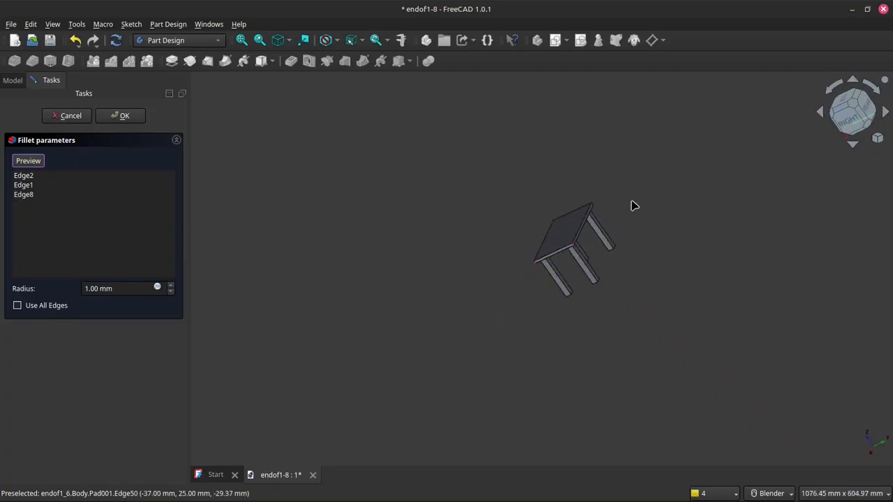
scroll(568, 203, "up", 6)
left_click(534, 231)
scroll(552, 230, "down", 4)
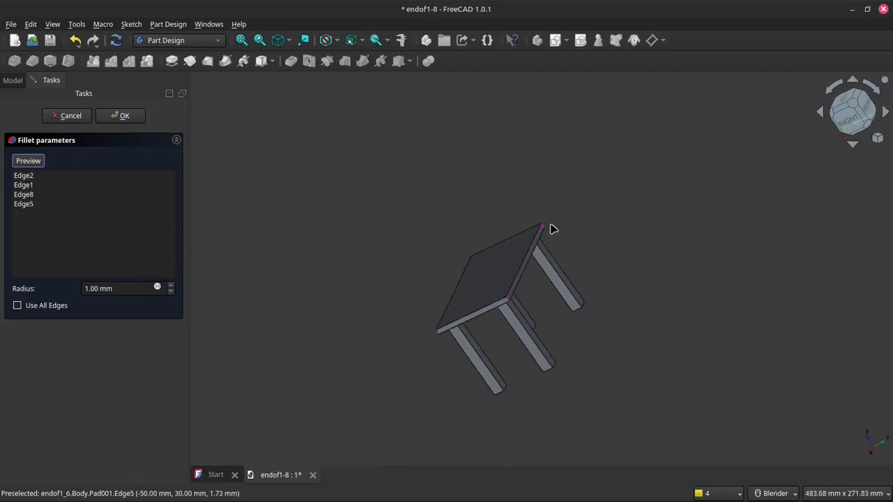
Step: Preview the fillet on the tabletop corners, set its radius to 4 mm and accept it
middle_click_drag(552, 230, 541, 192)
scroll(526, 237, "down", 3)
scroll(419, 293, "up", 5)
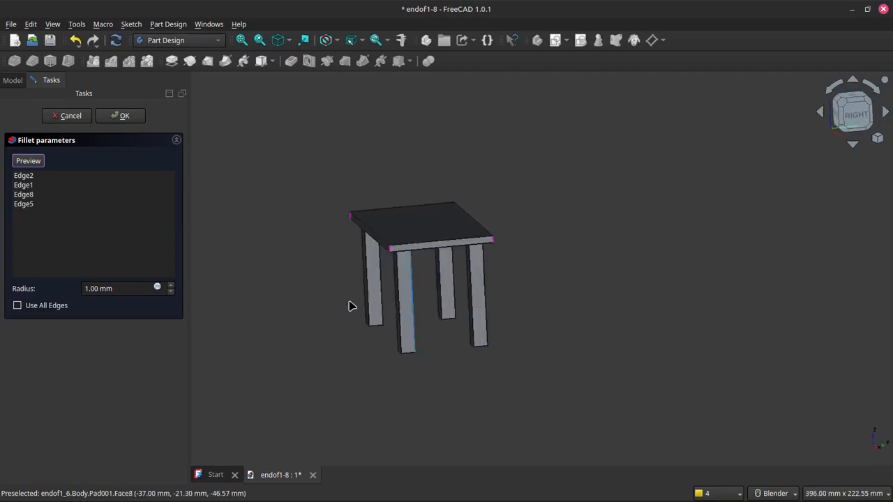
left_click(21, 175)
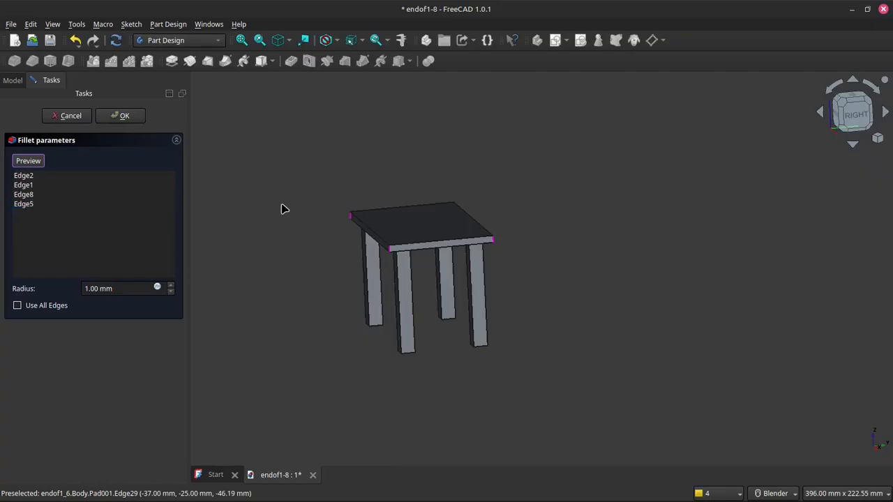
scroll(287, 212, "up", 3)
scroll(314, 293, "down", 1)
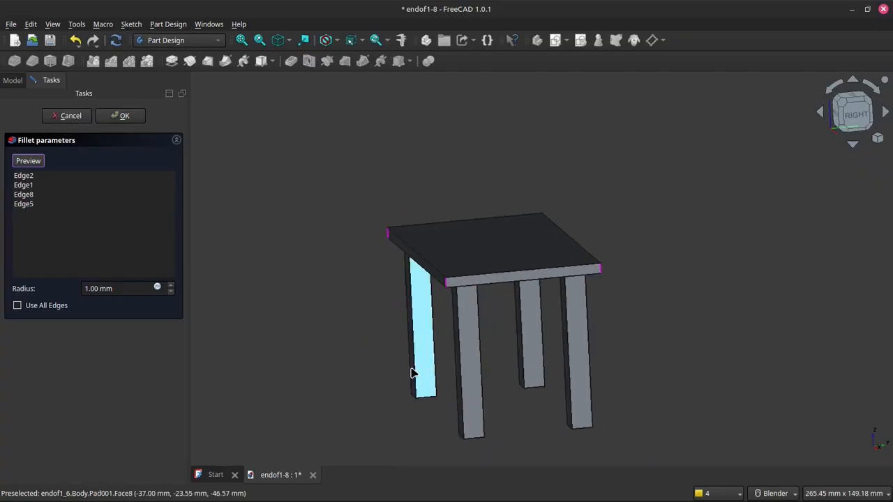
scroll(412, 373, "up", 2)
scroll(663, 430, "down", 3)
scroll(558, 371, "up", 3)
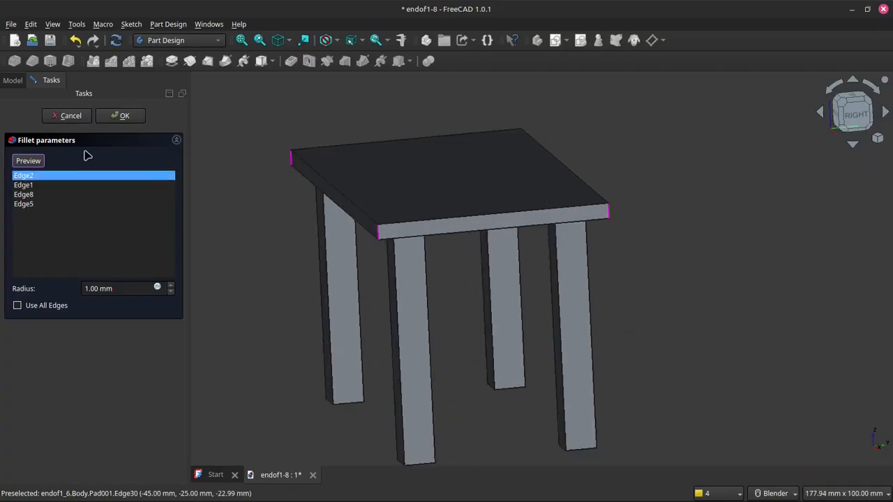
left_click(37, 162)
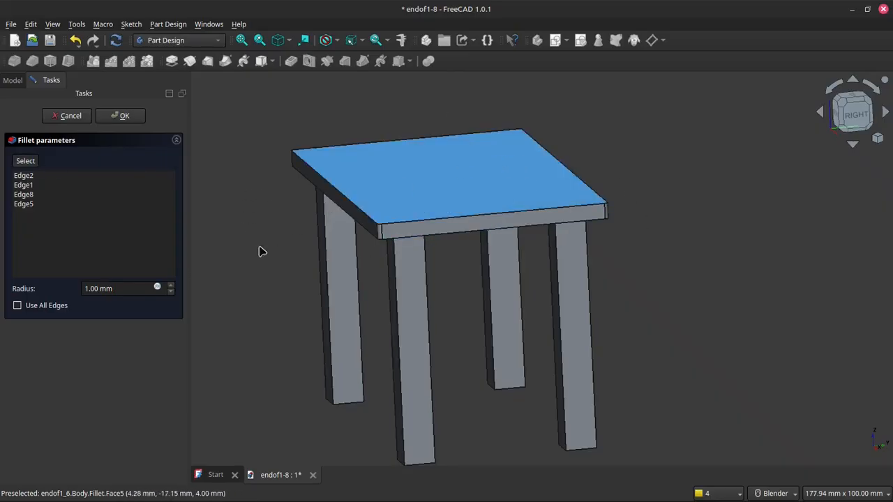
left_click(172, 285)
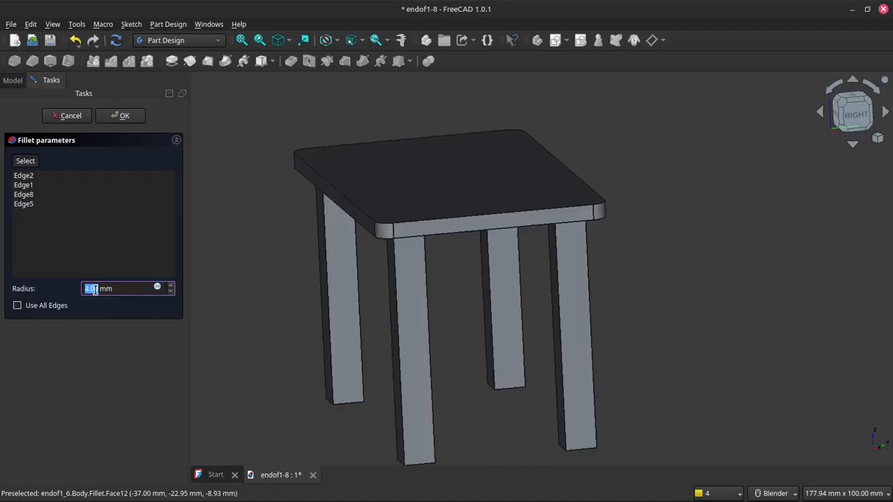
middle_click_drag(552, 201, 567, 213)
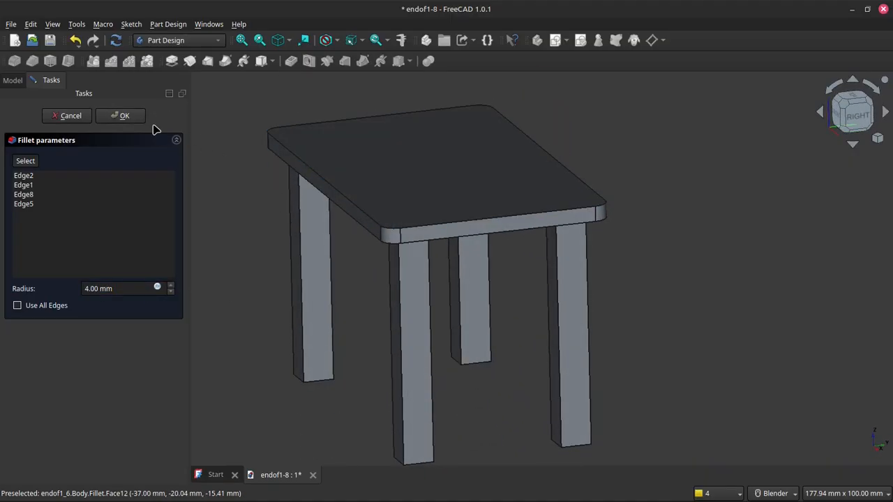
left_click(132, 117)
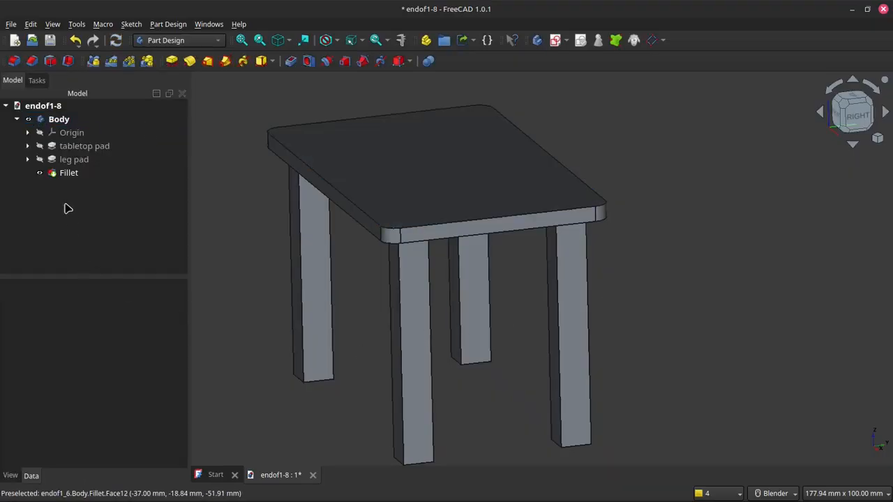
Step: Rename the new fillet feature to "table corner fillet" and clear the selection
left_click(68, 174)
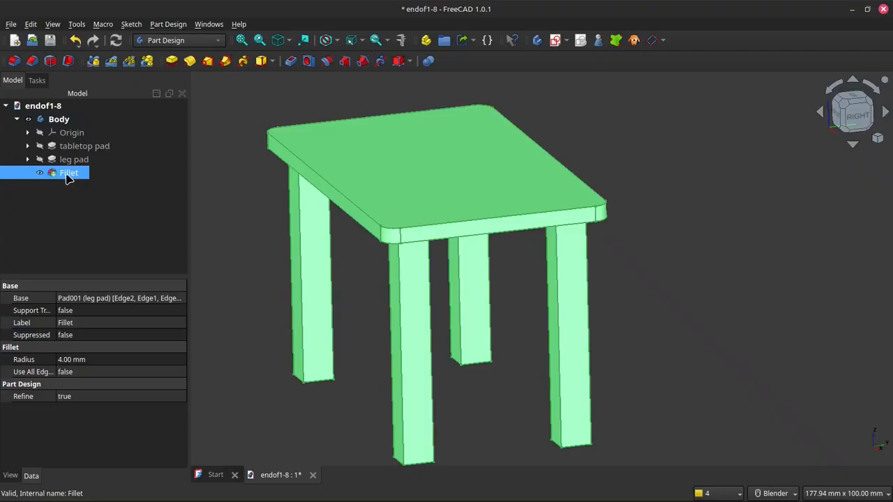
right_click(66, 177)
left_click(138, 406)
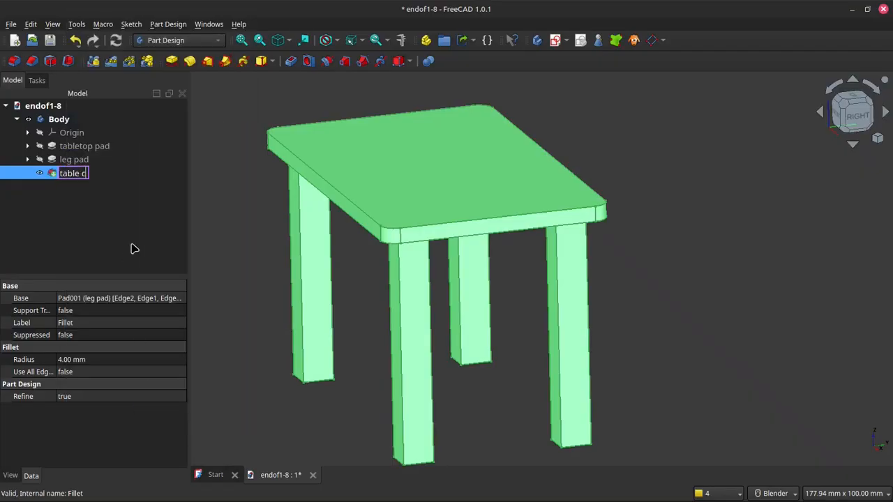
type("table corner fillet")
key("Return")
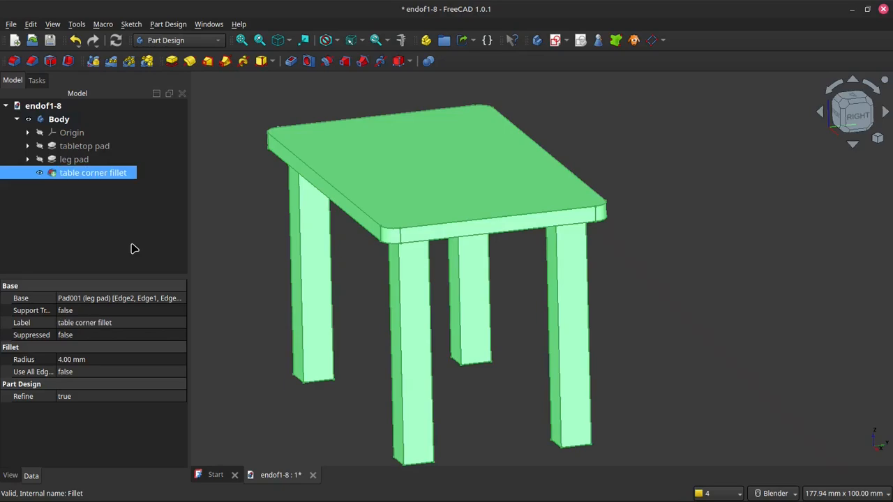
left_click(255, 253)
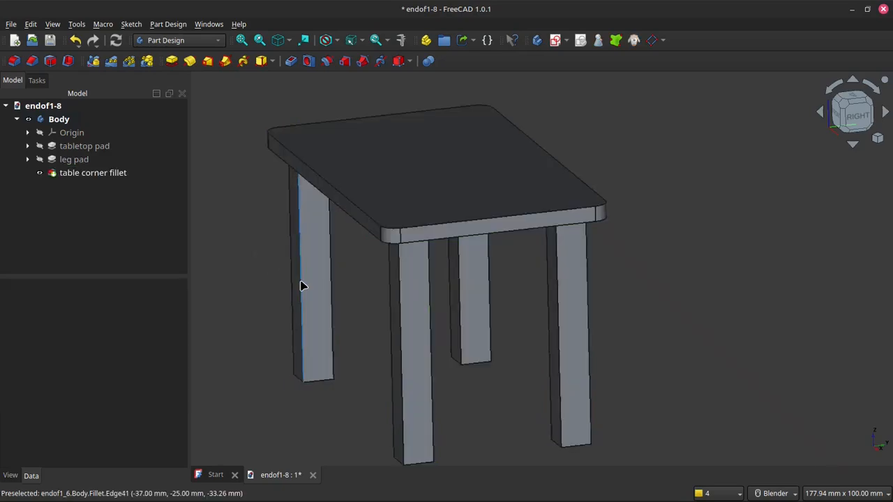
Step: Start a new fillet on the upper edge of the tabletop's short front side
middle_click_drag(672, 413, 677, 386, "shift")
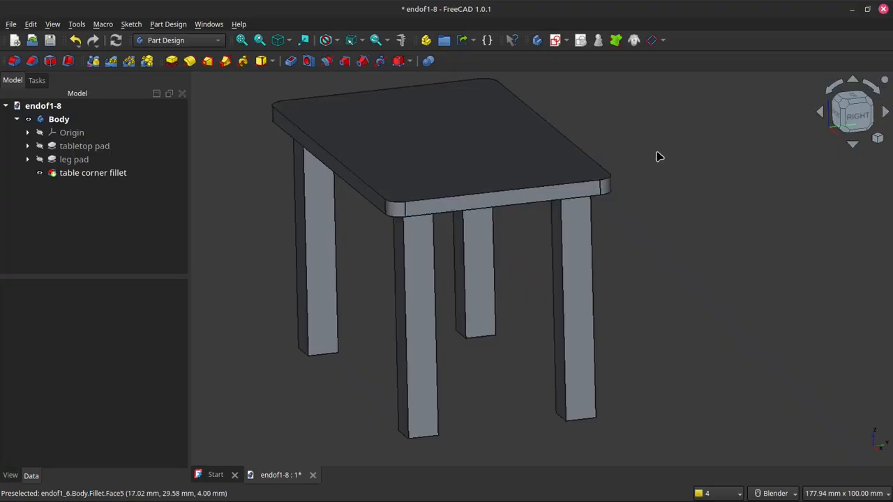
left_click(494, 195)
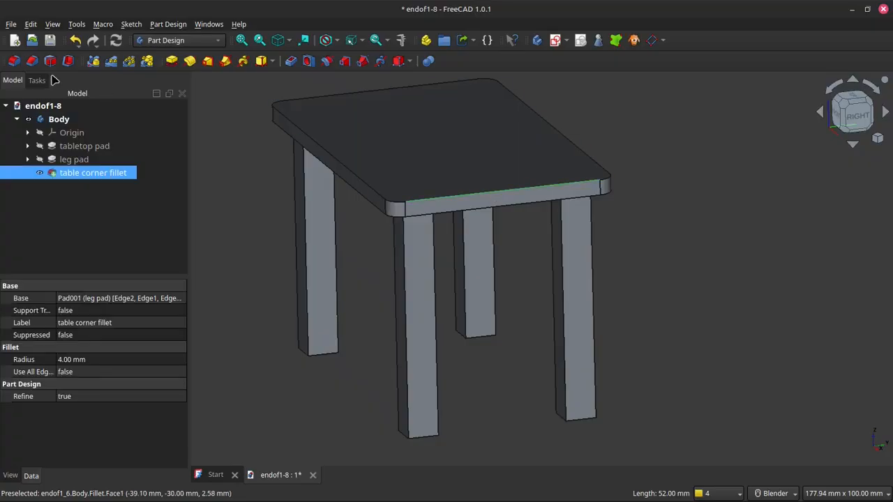
left_click(14, 62)
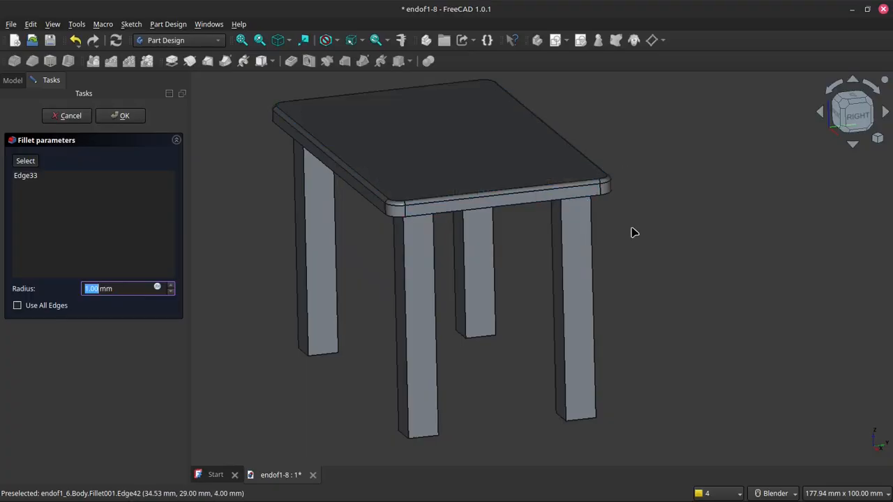
scroll(631, 231, "down", 1)
scroll(519, 192, "up", 1)
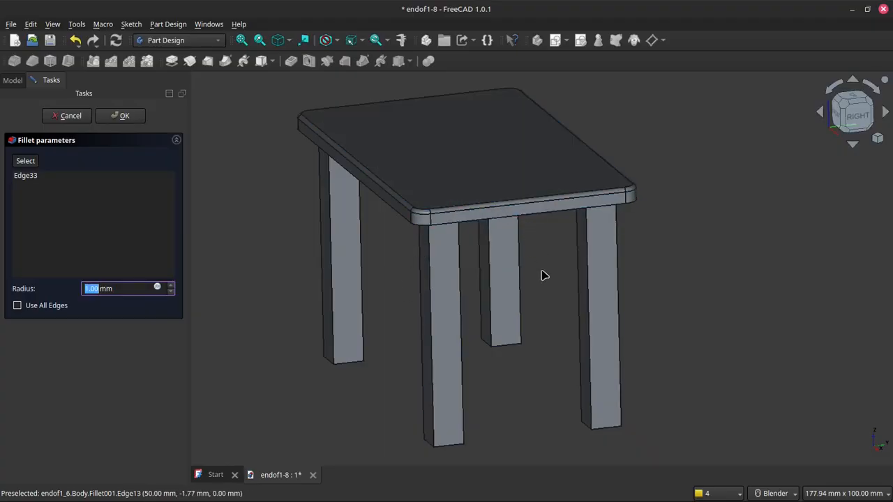
scroll(549, 235, "up", 1)
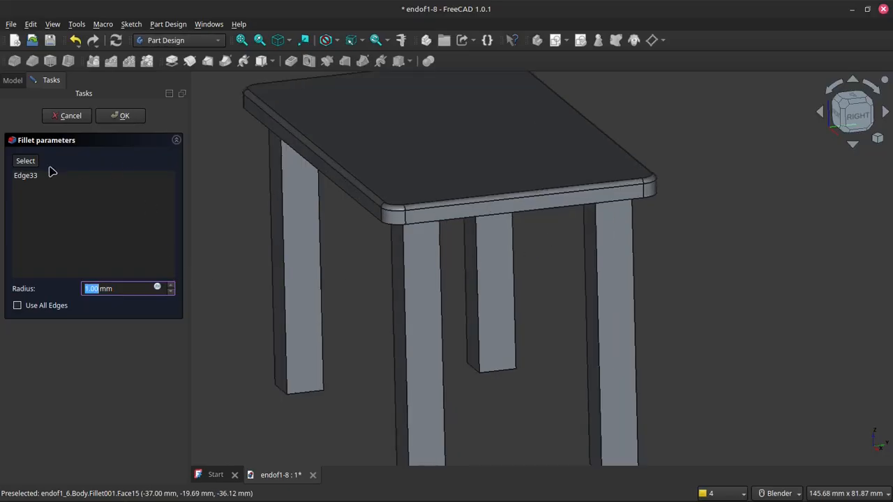
Step: Add the matching lower tabletop edge to the fillet, preview it with a 1 mm radius and accept it
left_click(25, 161)
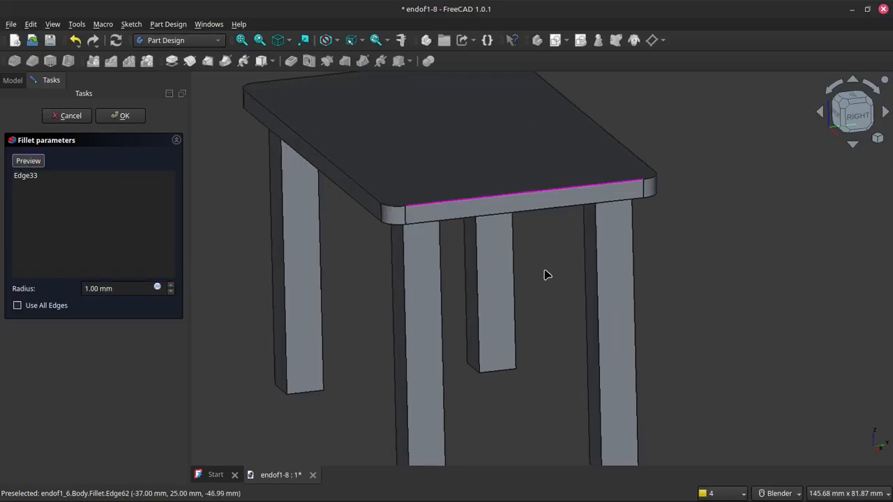
left_click(557, 214)
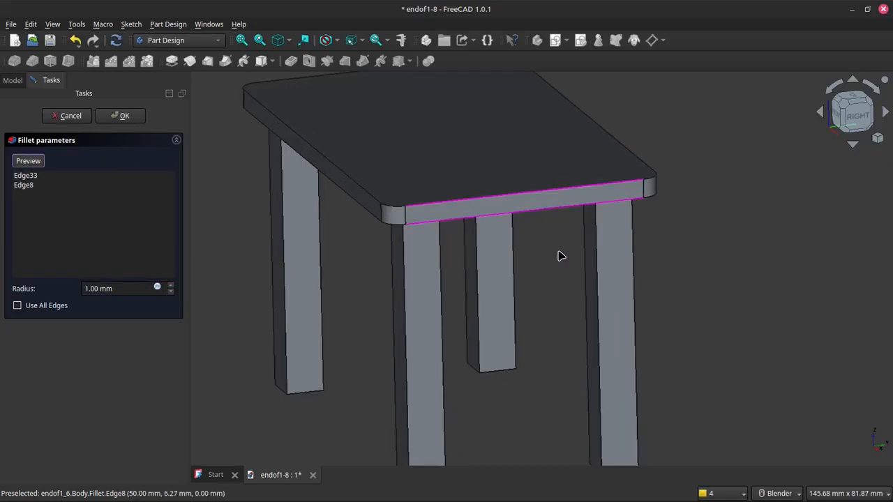
left_click(25, 162)
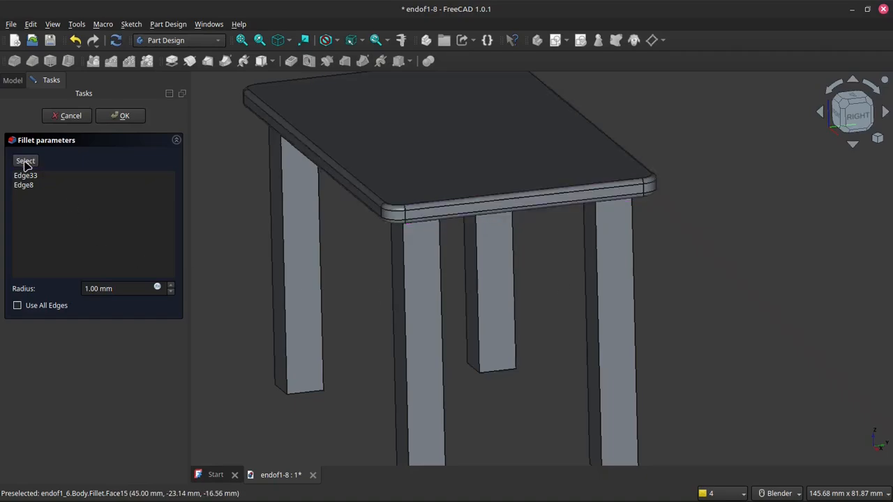
mouse_move(493, 298)
middle_mouse_down()
mouse_move(492, 273)
mouse_move(502, 265)
mouse_move(482, 300)
middle_mouse_up()
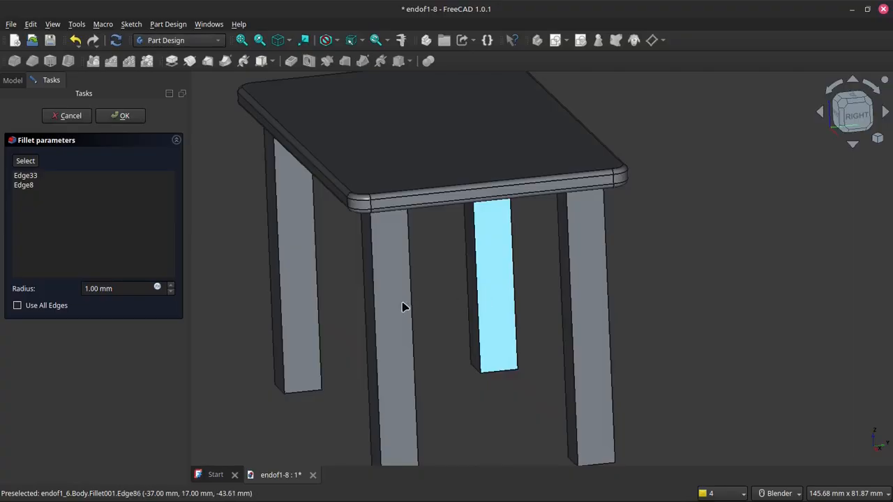
left_click(118, 122)
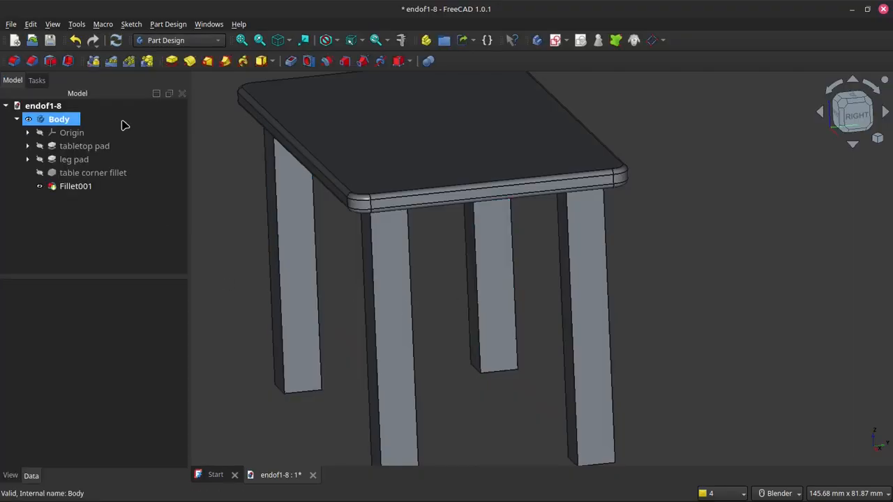
Step: Start another fillet on the nearest leg and select its three visible vertical edges
scroll(395, 339, "down", 3)
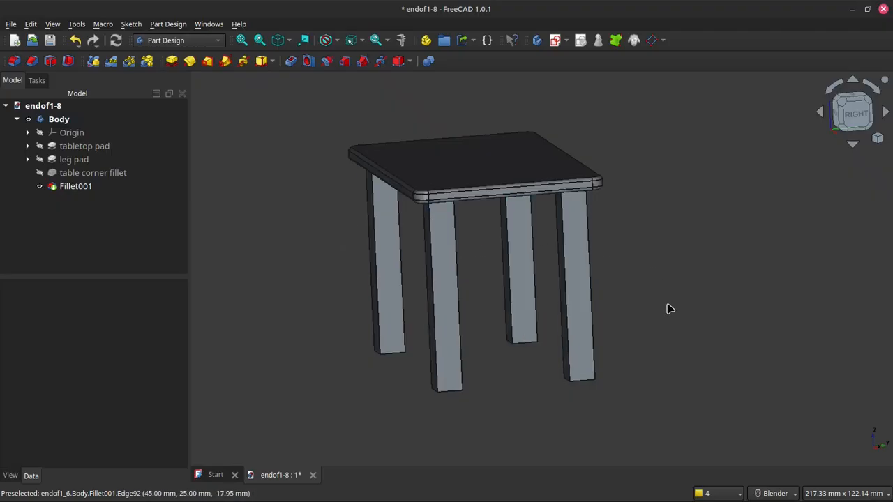
scroll(540, 310, "up", 1)
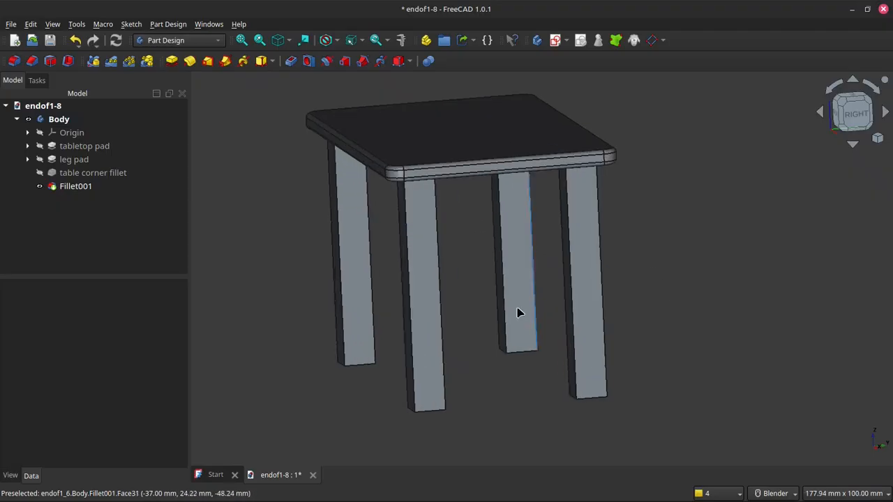
left_click(438, 296)
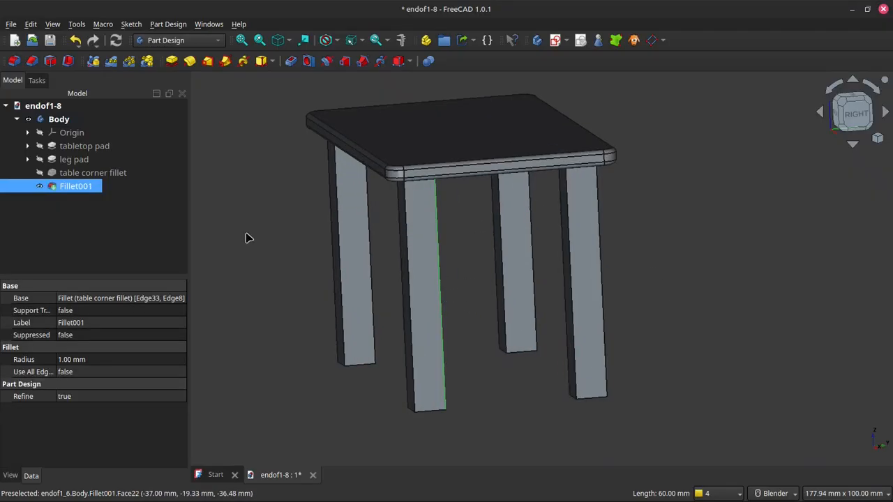
left_click(14, 61)
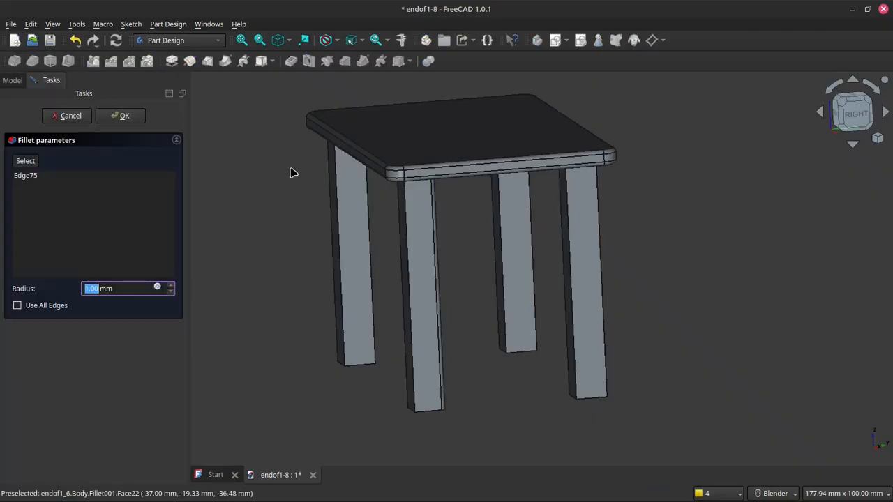
left_click(34, 162)
scroll(425, 313, "up", 3)
left_click(429, 307)
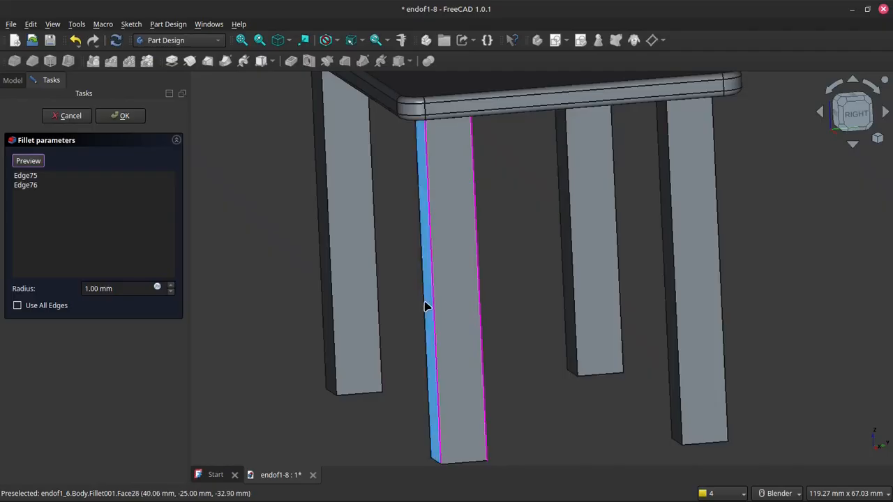
left_click(423, 305)
Step: Add the three visible vertical edges of each of the other three legs to the fillet
left_click(577, 305)
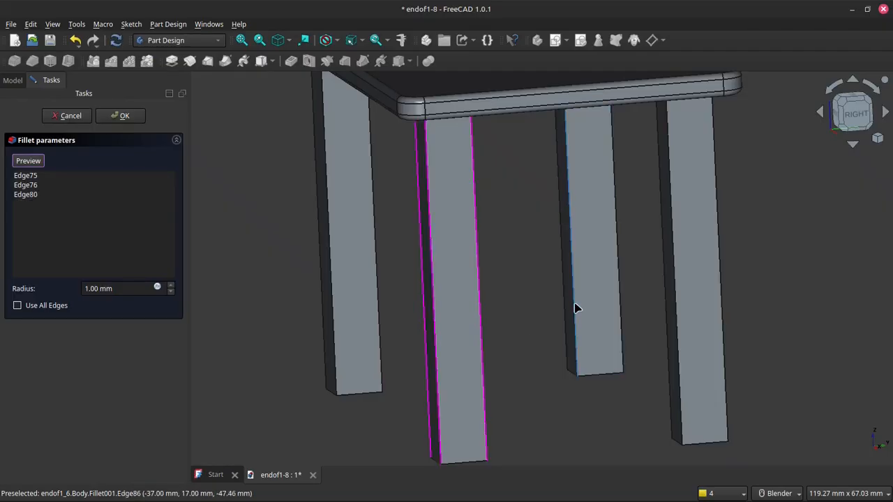
left_click(618, 304)
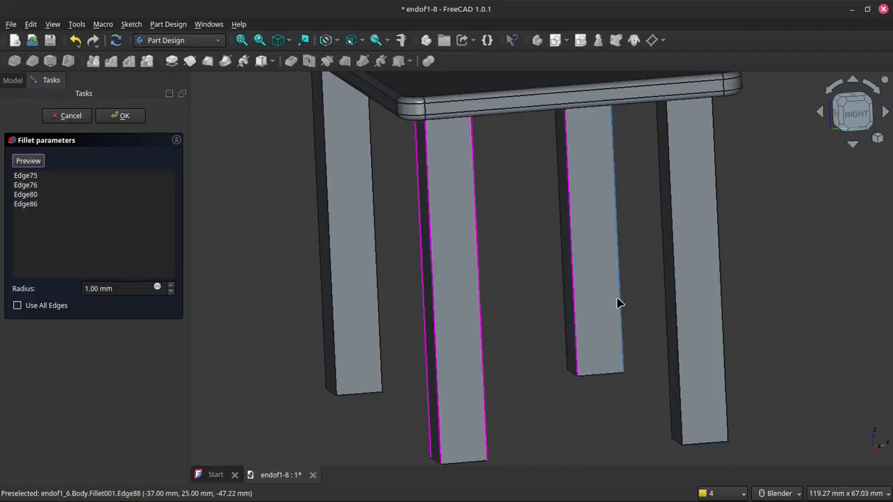
left_click(564, 307)
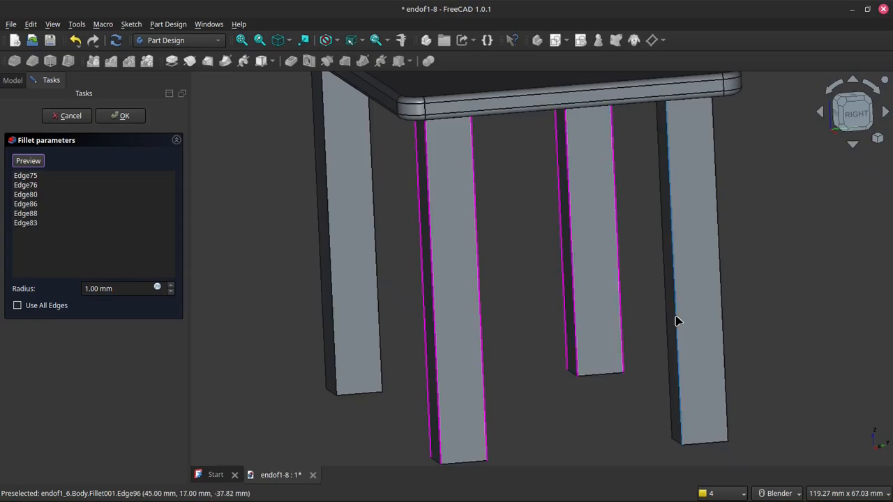
left_click(675, 321)
left_click(668, 325)
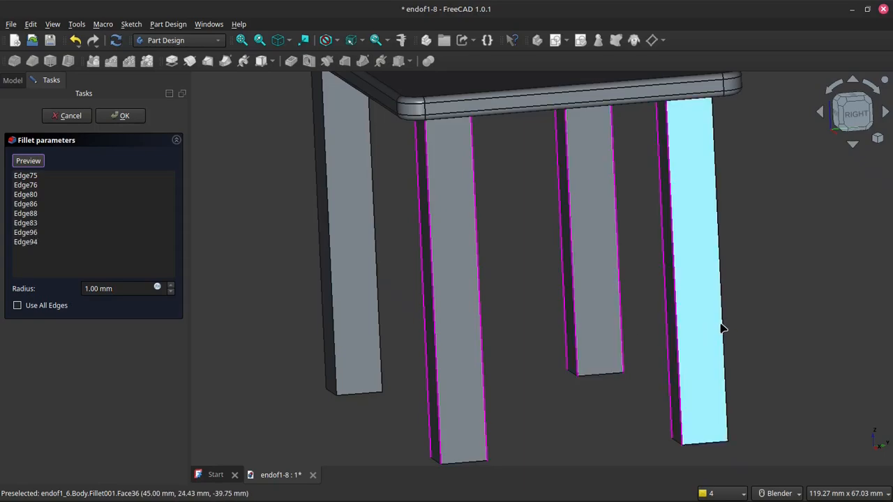
left_click(723, 328)
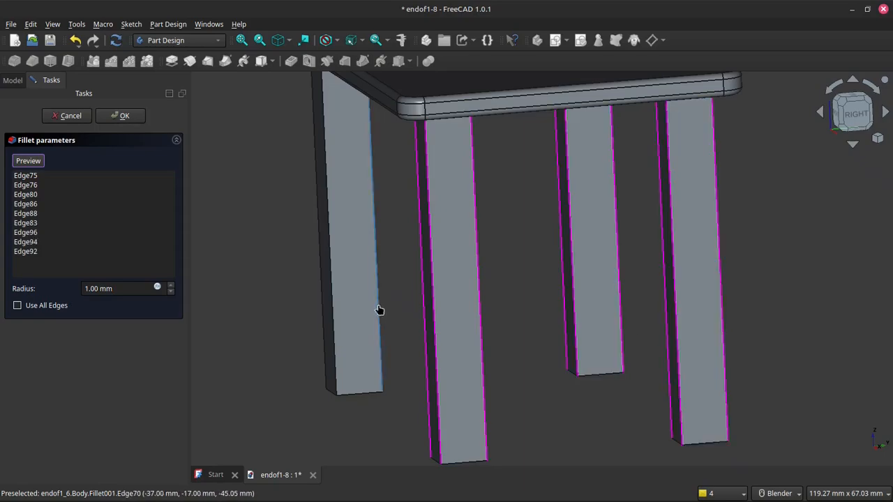
left_click(379, 310)
left_click(334, 335)
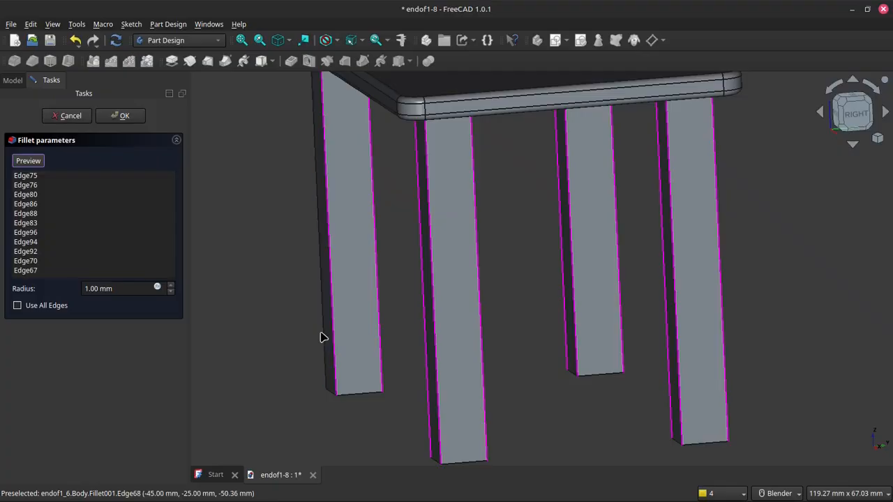
left_click(323, 334)
Step: Add the remaining vertical edge on the far side of each of the four legs to the fillet
scroll(425, 274, "down", 3)
middle_click_drag(321, 301, 442, 309)
scroll(442, 310, "down", 5)
scroll(271, 333, "up", 5)
middle_click_drag(323, 328, 557, 340)
left_click(517, 338)
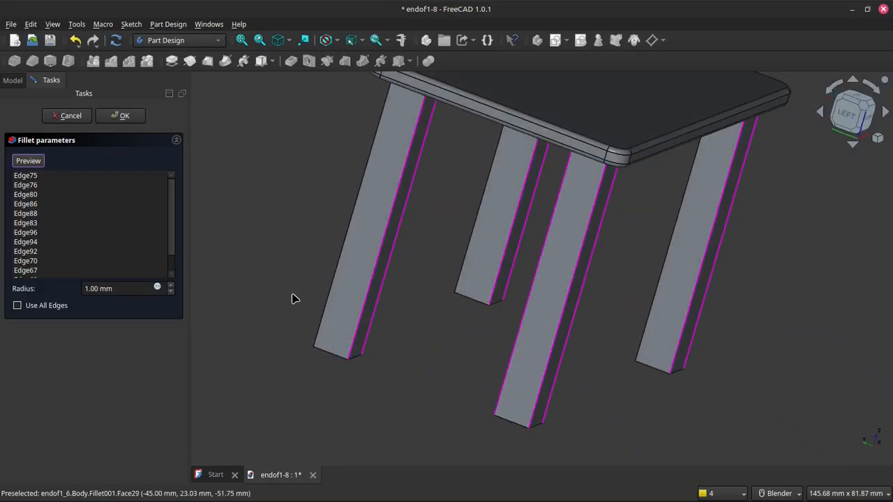
left_click(330, 291)
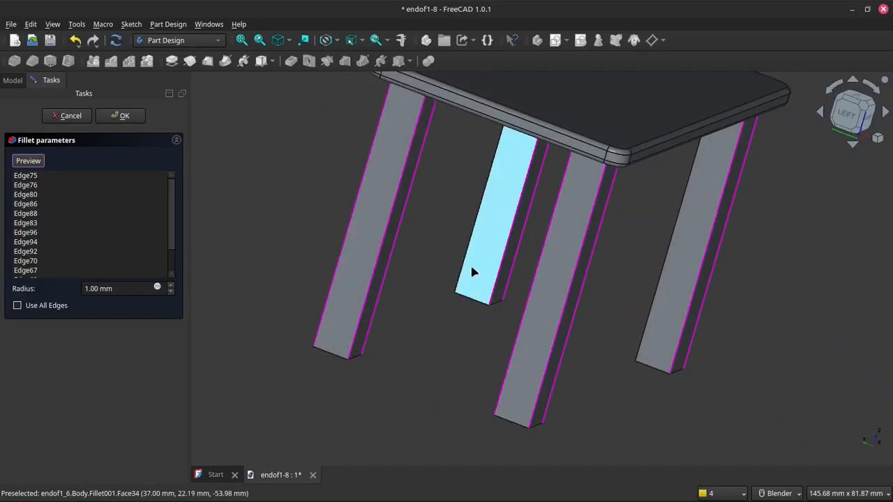
left_click(463, 269)
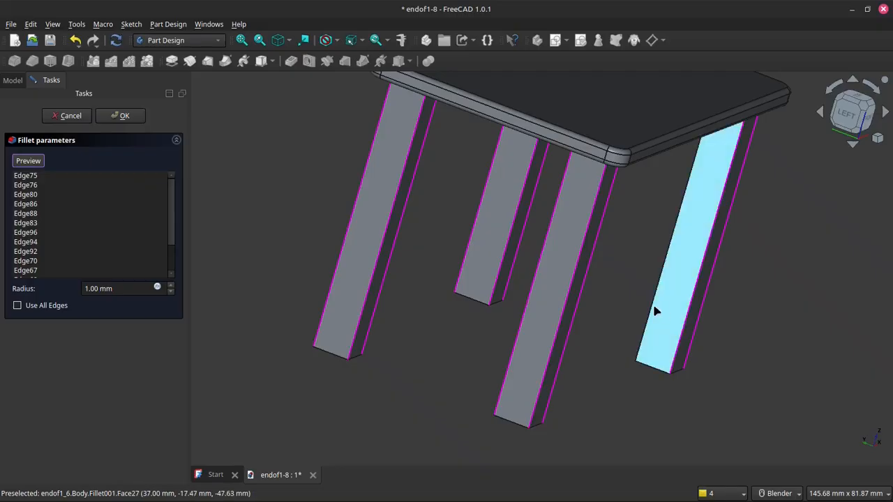
left_click(653, 312)
Step: Inspect the table legs from several sides to check that every vertical edge is included in the fillet
scroll(653, 312, "down", 5)
middle_click_drag(662, 332, 576, 328)
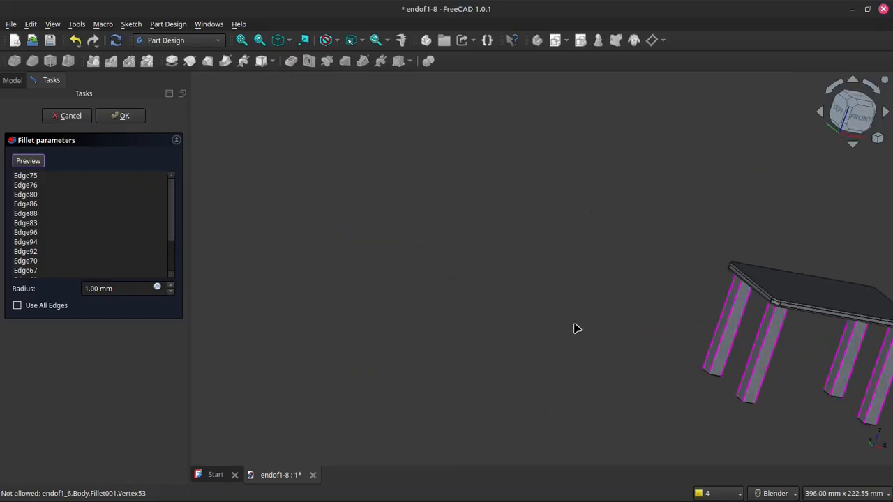
scroll(576, 328, "down", 4)
scroll(730, 363, "up", 3)
middle_click_drag(734, 354, 496, 332, "shift")
scroll(496, 331, "up", 1)
scroll(496, 332, "down", 4)
scroll(600, 365, "down", 3)
scroll(659, 394, "up", 8)
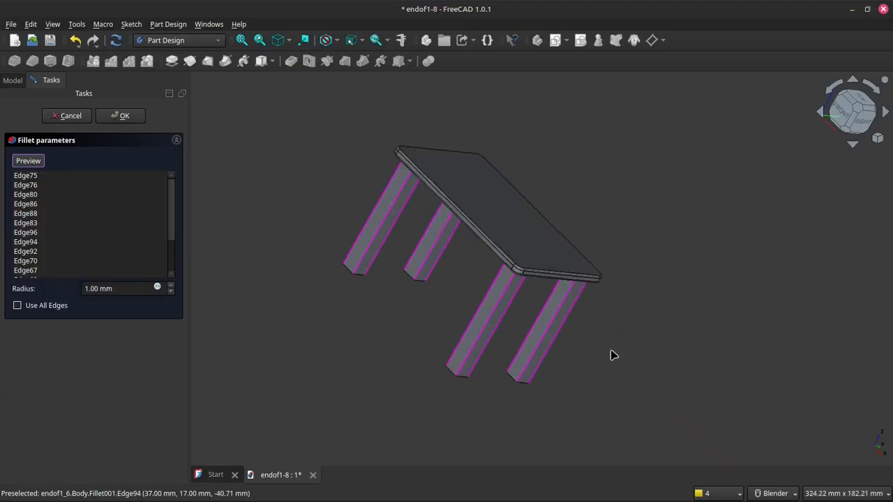
middle_click_drag(612, 354, 550, 327)
scroll(556, 336, "down", 3)
scroll(650, 406, "up", 4)
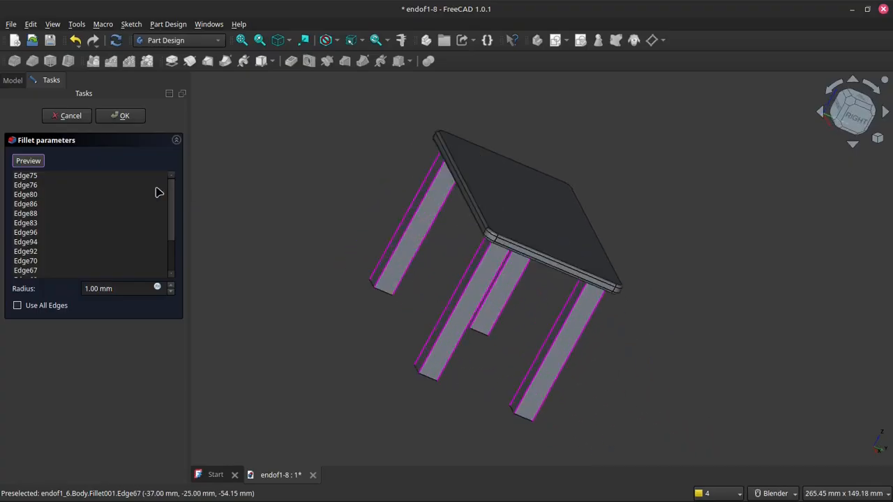
Step: Preview the leg edge fillet with a 1 mm radius and accept it
left_click(40, 161)
scroll(514, 255, "down", 2)
middle_click_drag(516, 223, 539, 264)
scroll(537, 262, "up", 3)
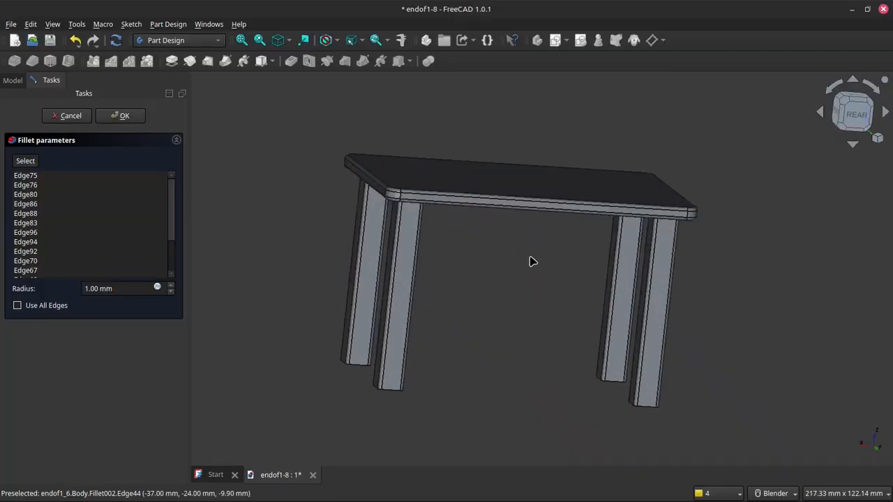
left_click(121, 117)
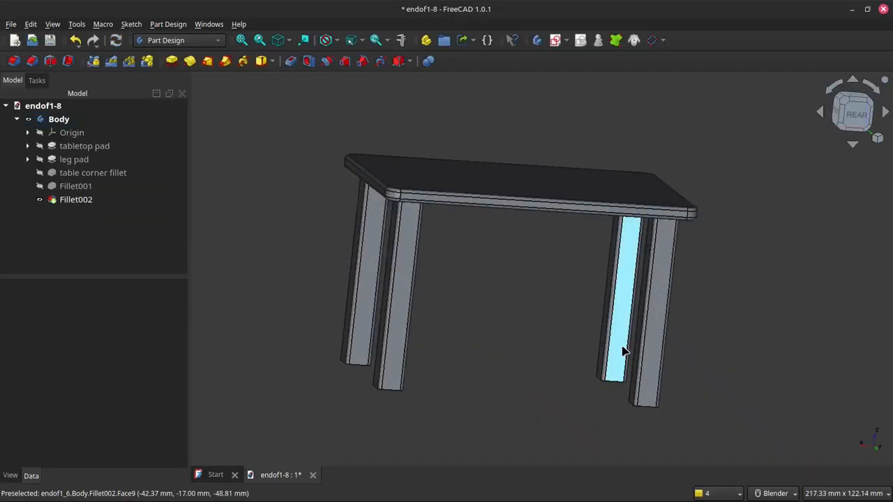
scroll(496, 219, "down", 2)
middle_click_drag(496, 219, 479, 197)
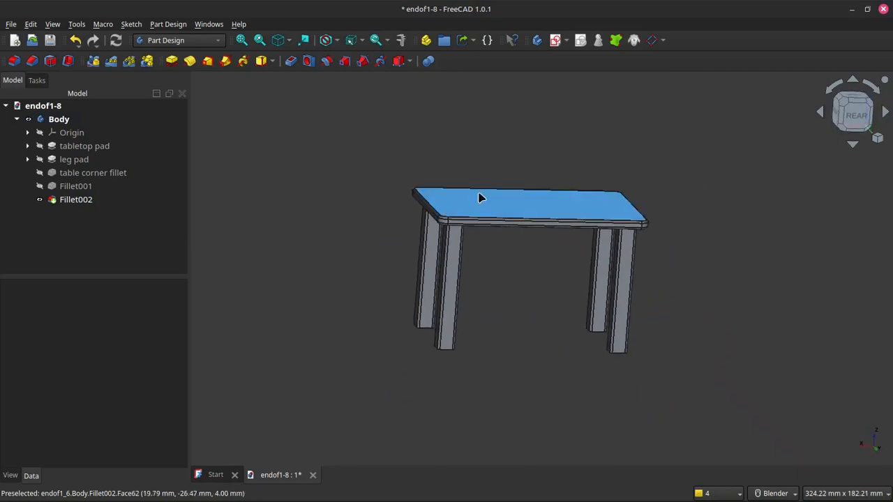